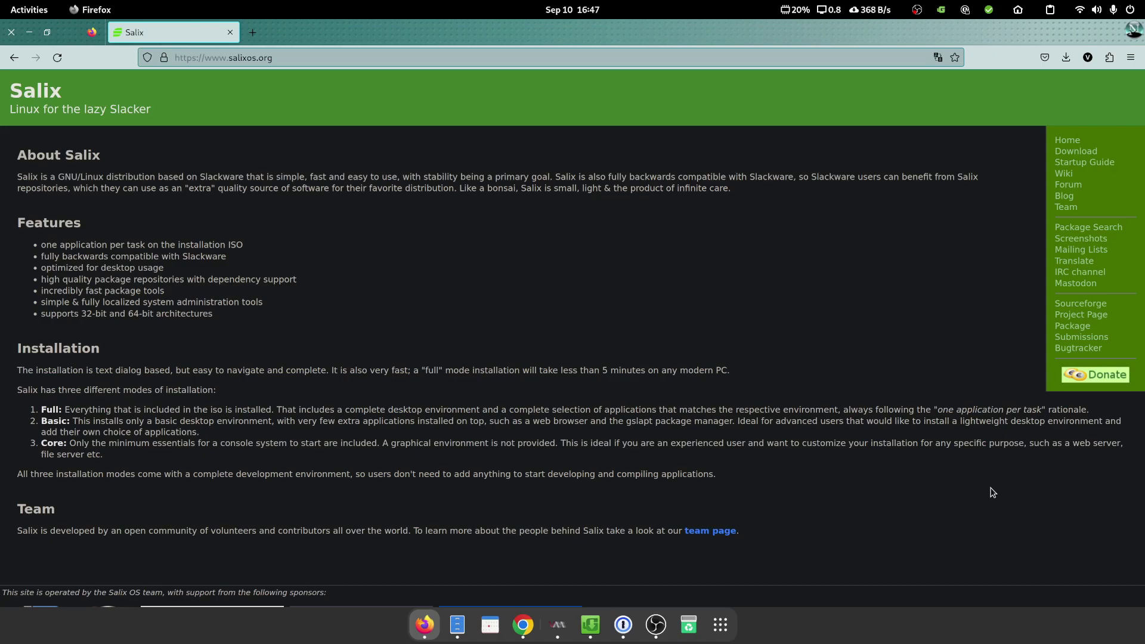
Step: Name the new virtual machine 'Salix' and finish creating it
key(alt+Tab)
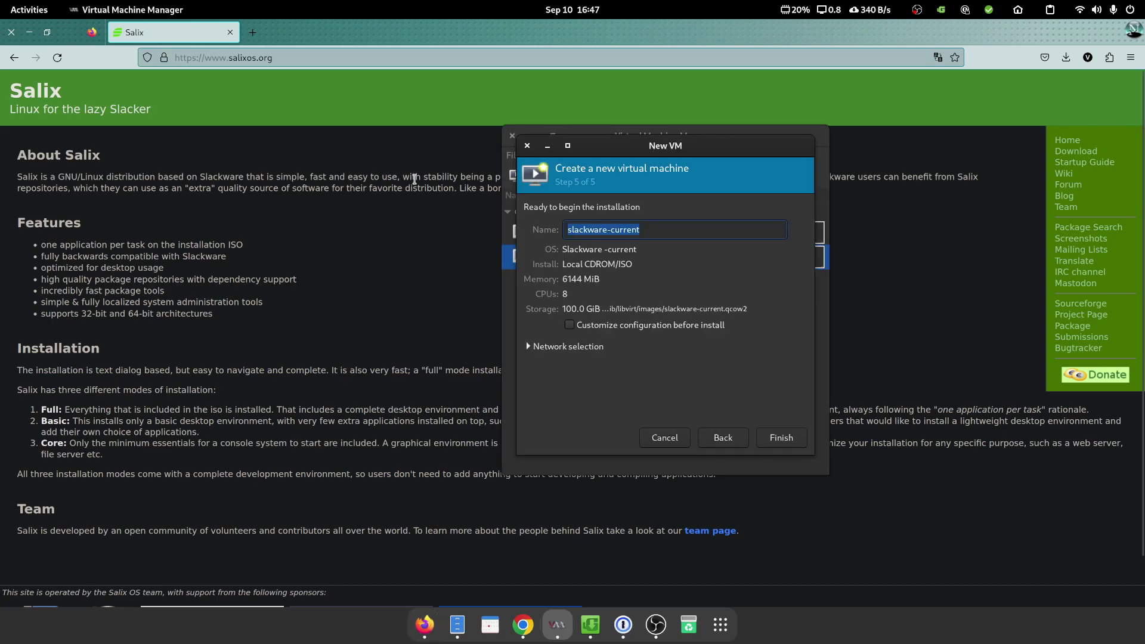
text(Salix)
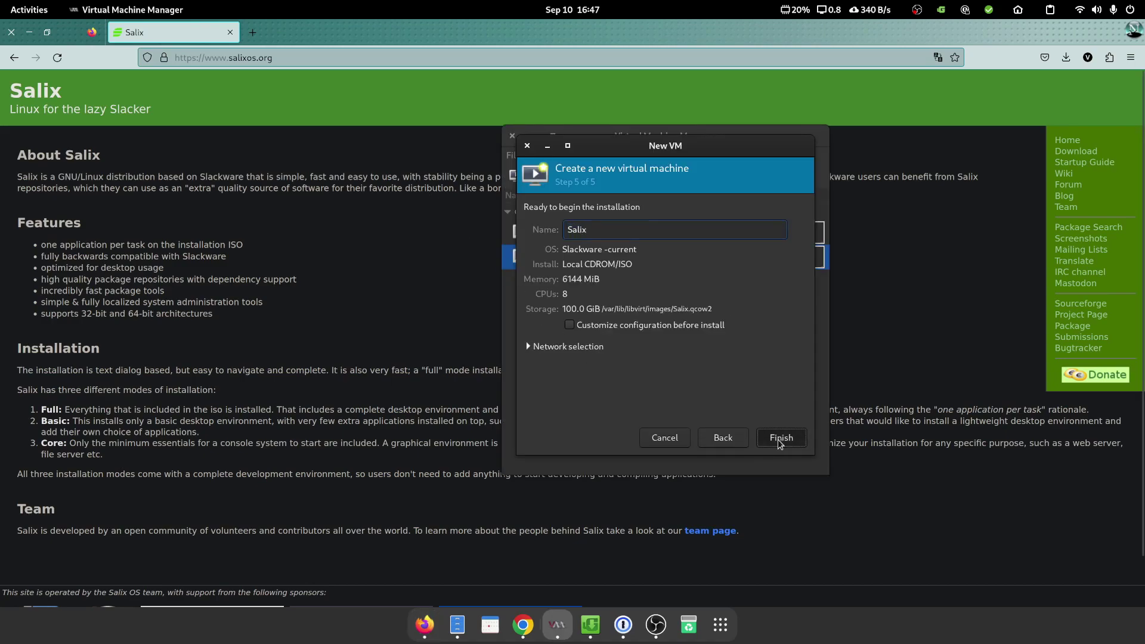
click(769, 440)
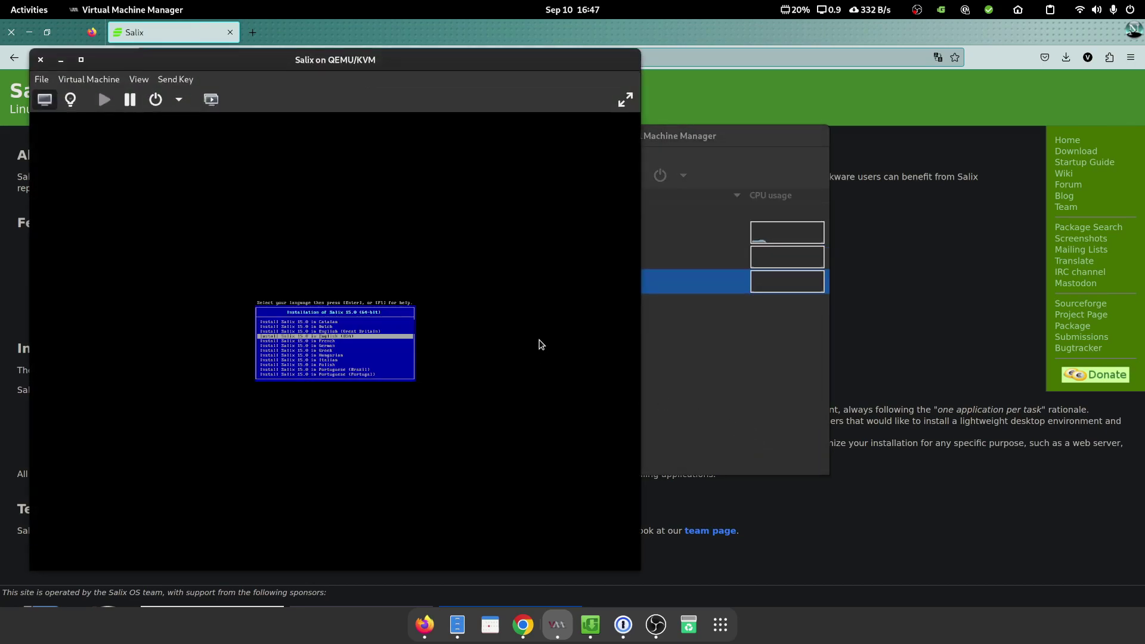
Step: Boot the Salix install entry and show the VM console full screen
click(540, 341)
key(Return)
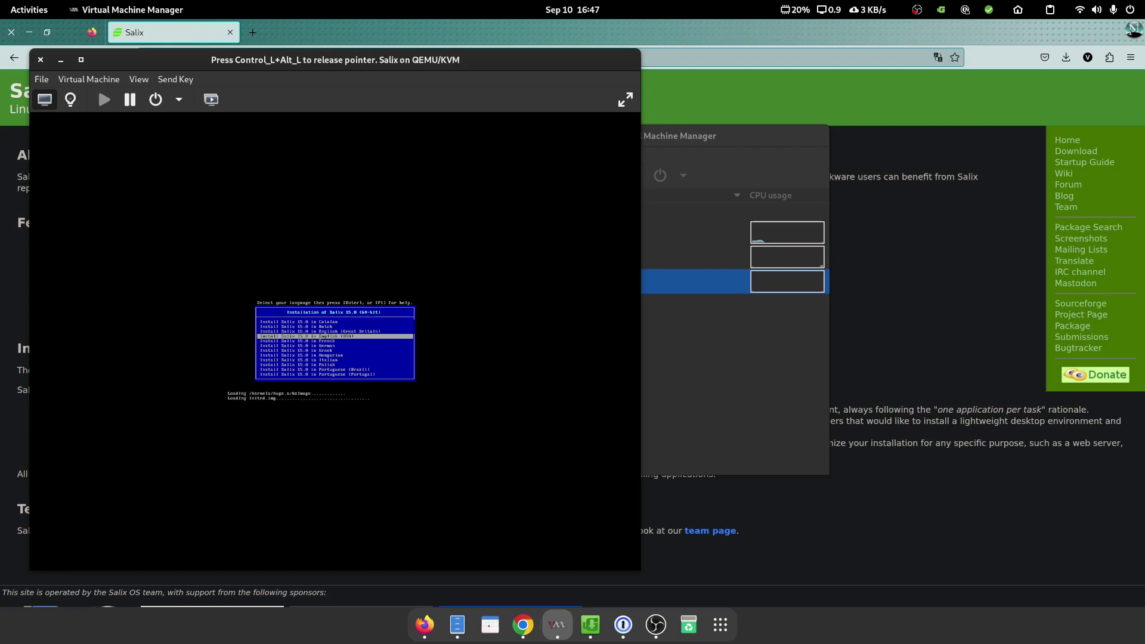
key(ctrl+alt)
click(625, 99)
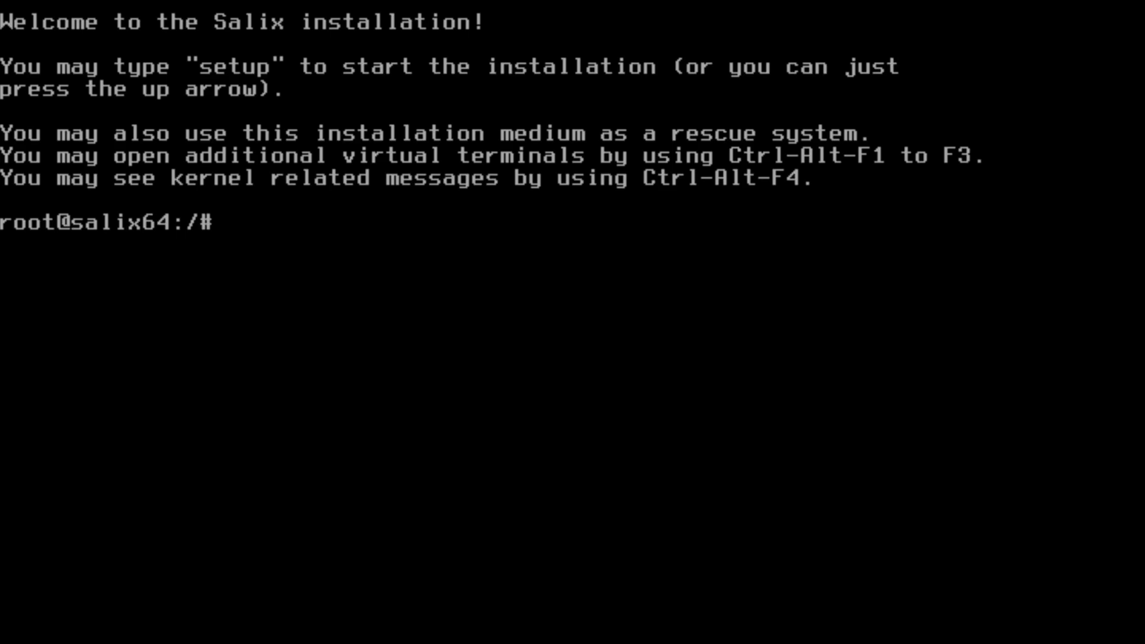
Step: Run setup with the us keymap, choose INSTALL, and partition vda with a dos label
text(setup)
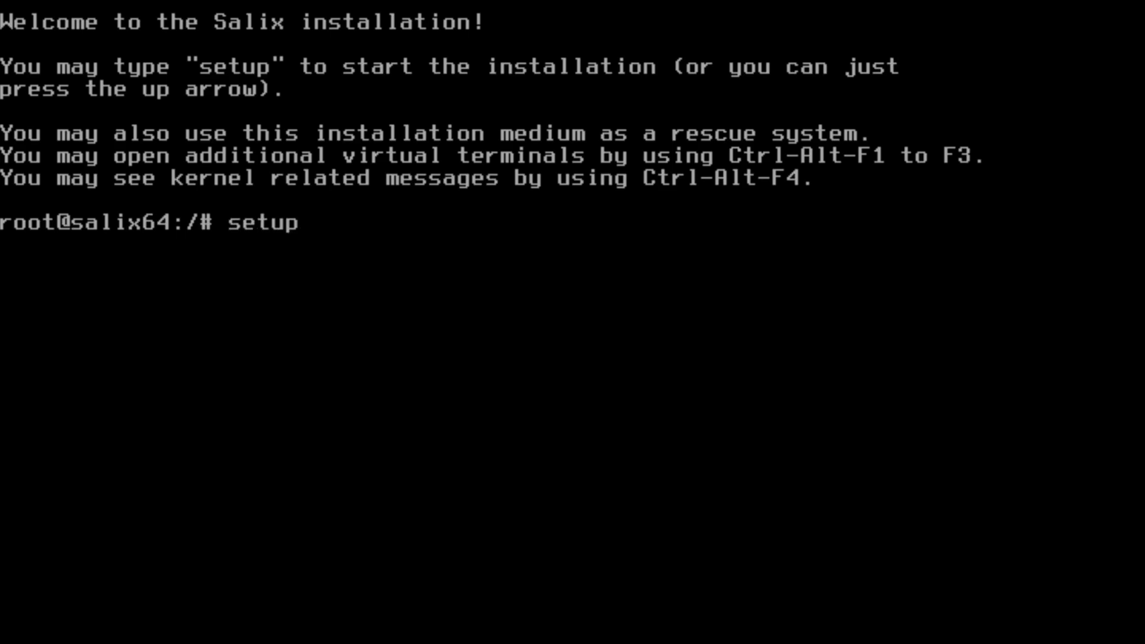
key(Return)
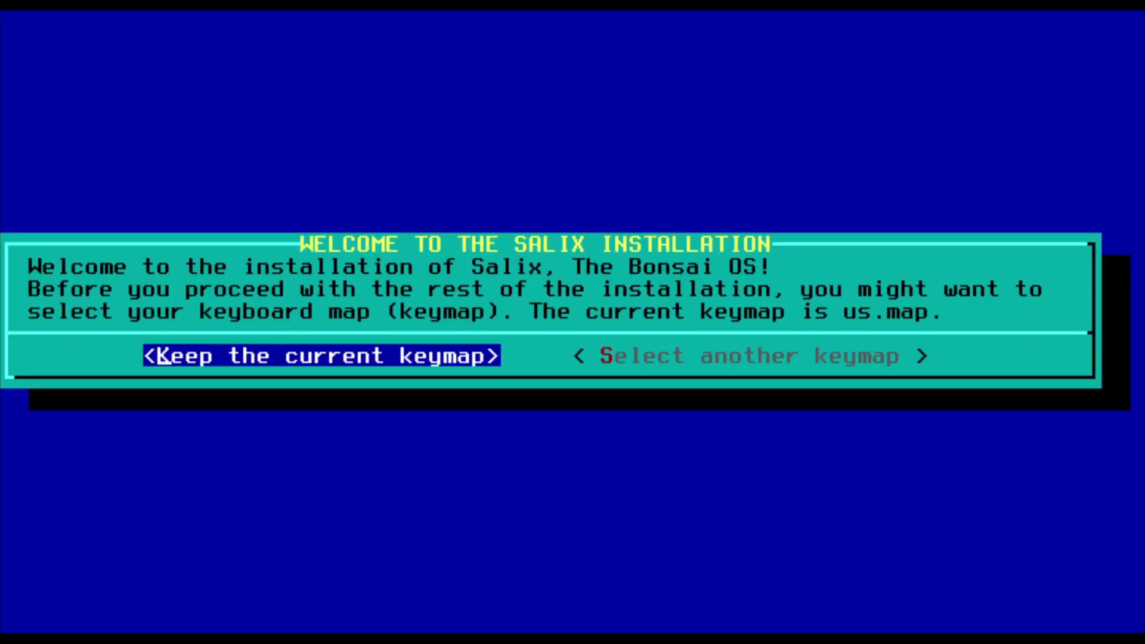
key(Return)
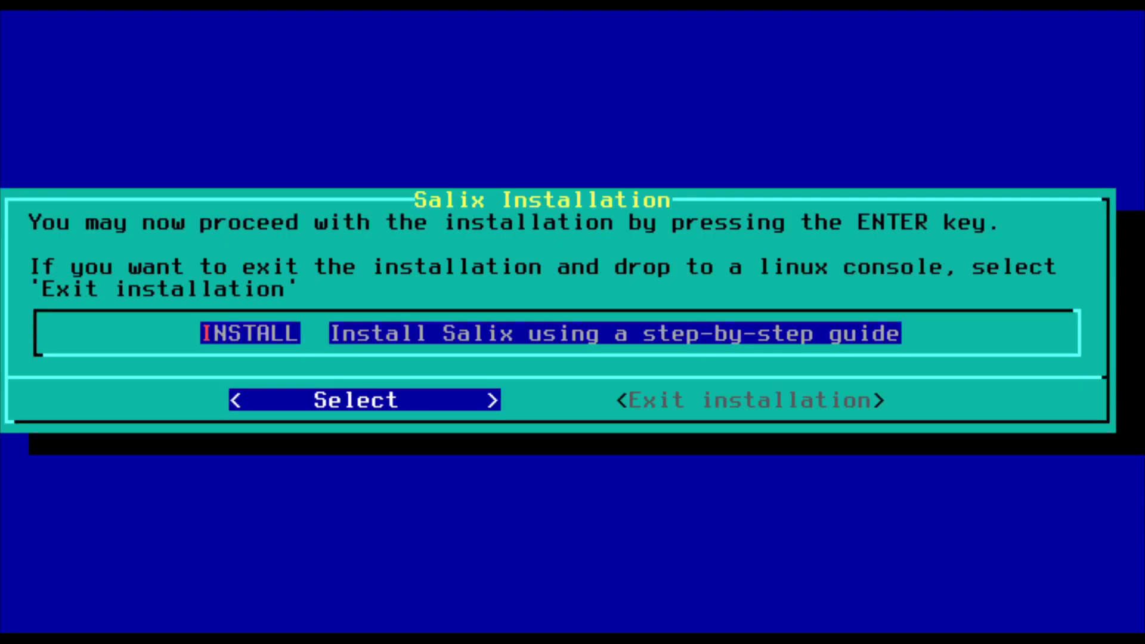
key(Return)
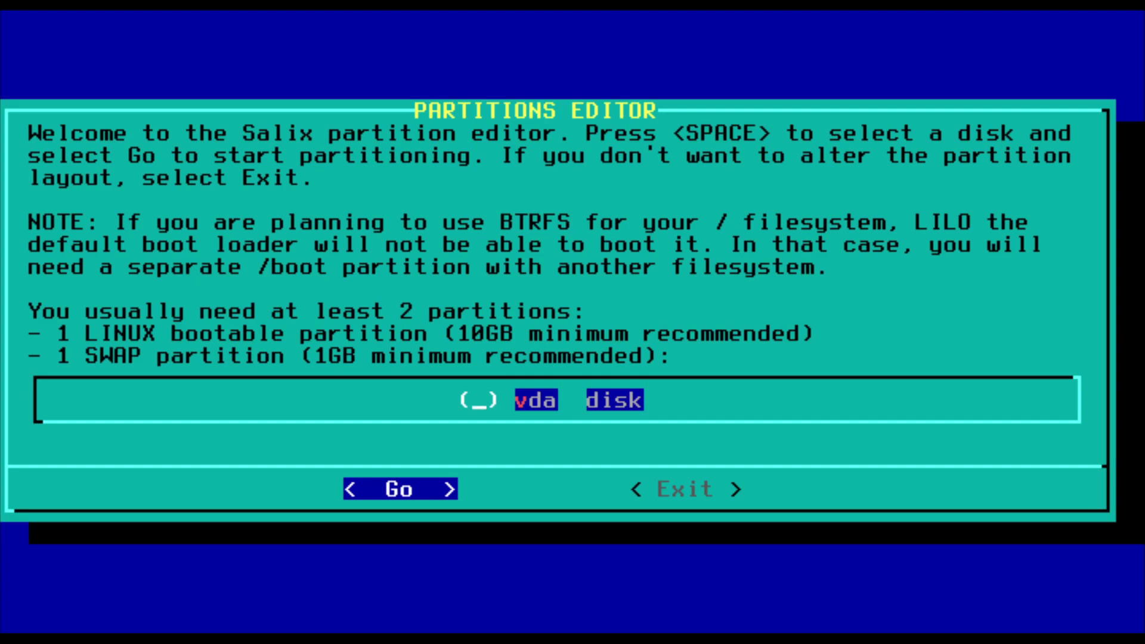
key(space)
key(Return)
key(Down)
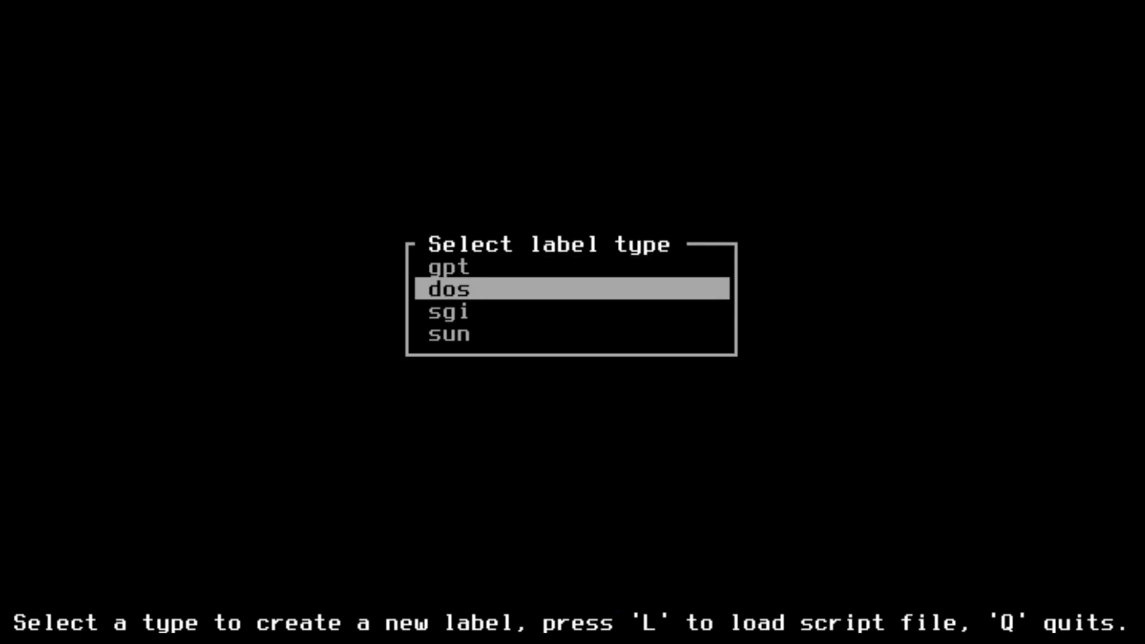
key(Return)
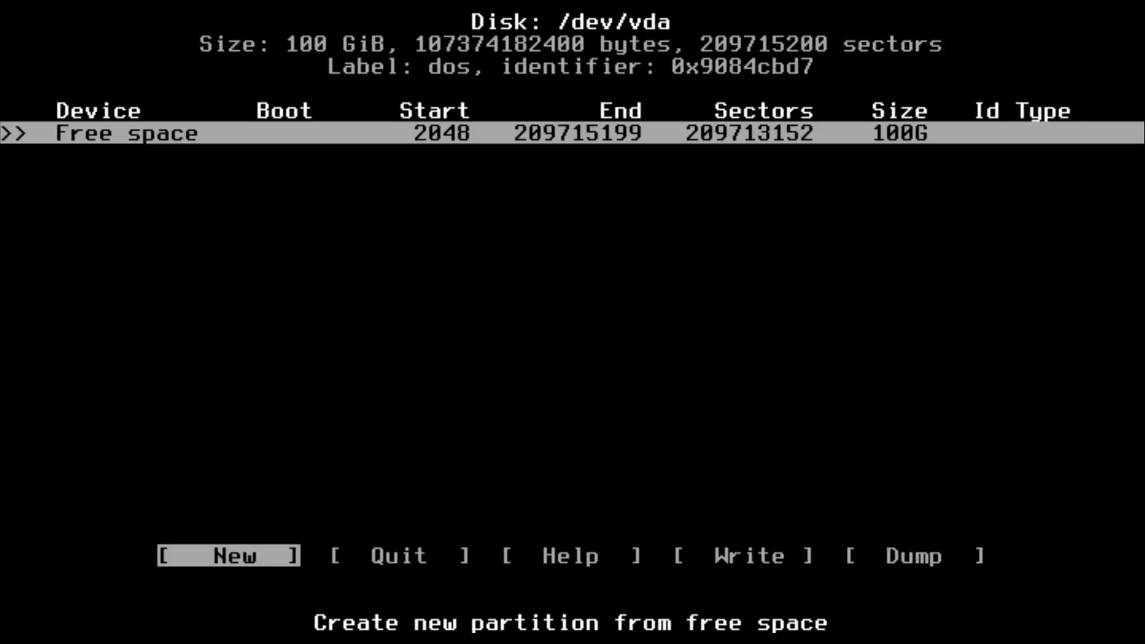
Step: Create a 95GiB primary partition /dev/vda1 and mark it bootable
key(Return)
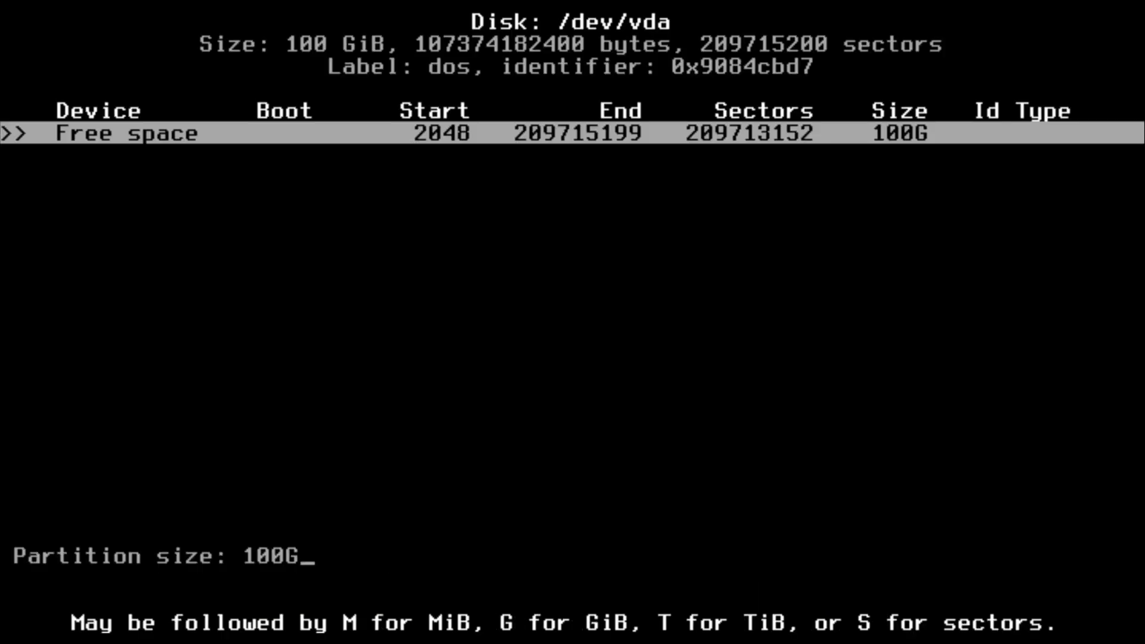
key(BackSpace)
key(BackSpace)
key(BackSpace)
key(BackSpace)
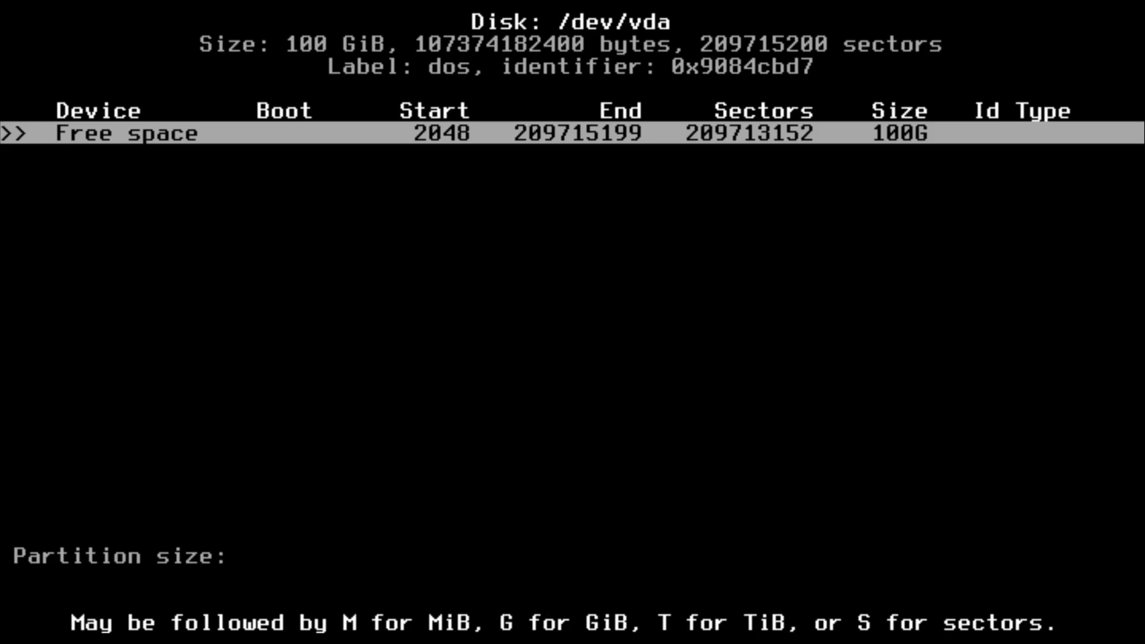
text(95GB)
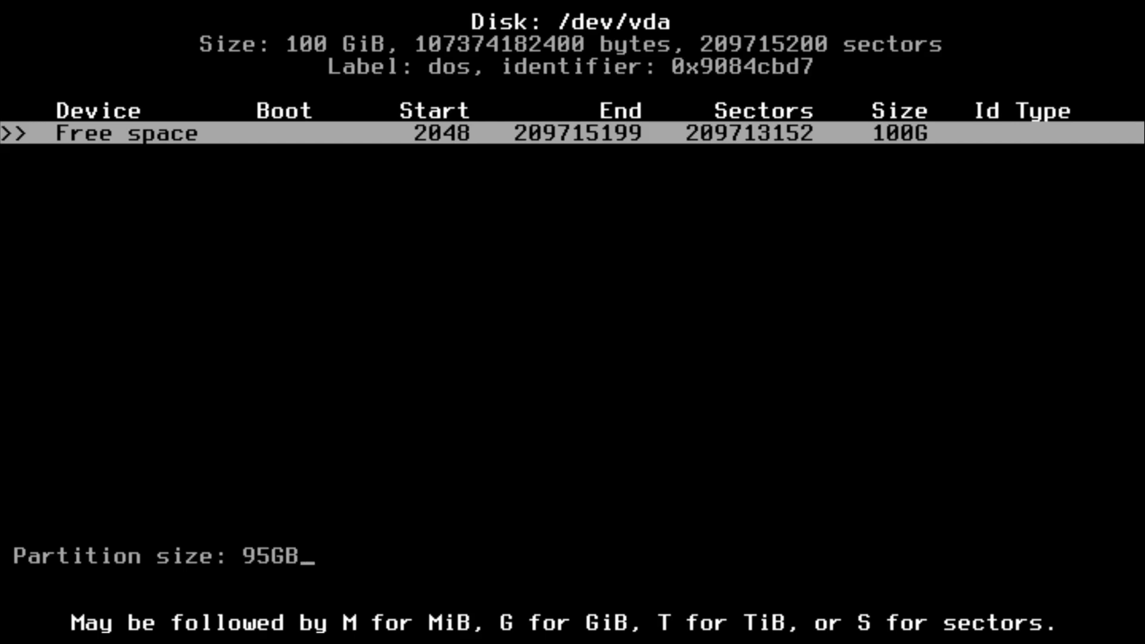
key(BackSpace)
text(IB)
key(Return)
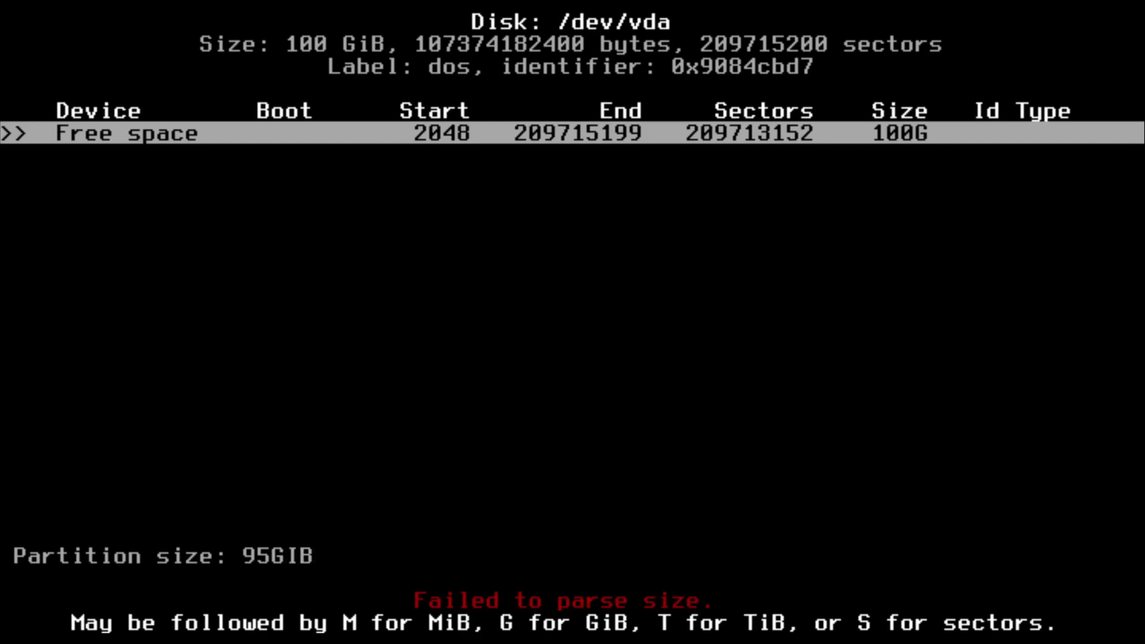
key(BackSpace)
key(BackSpace)
text(iB)
key(Return)
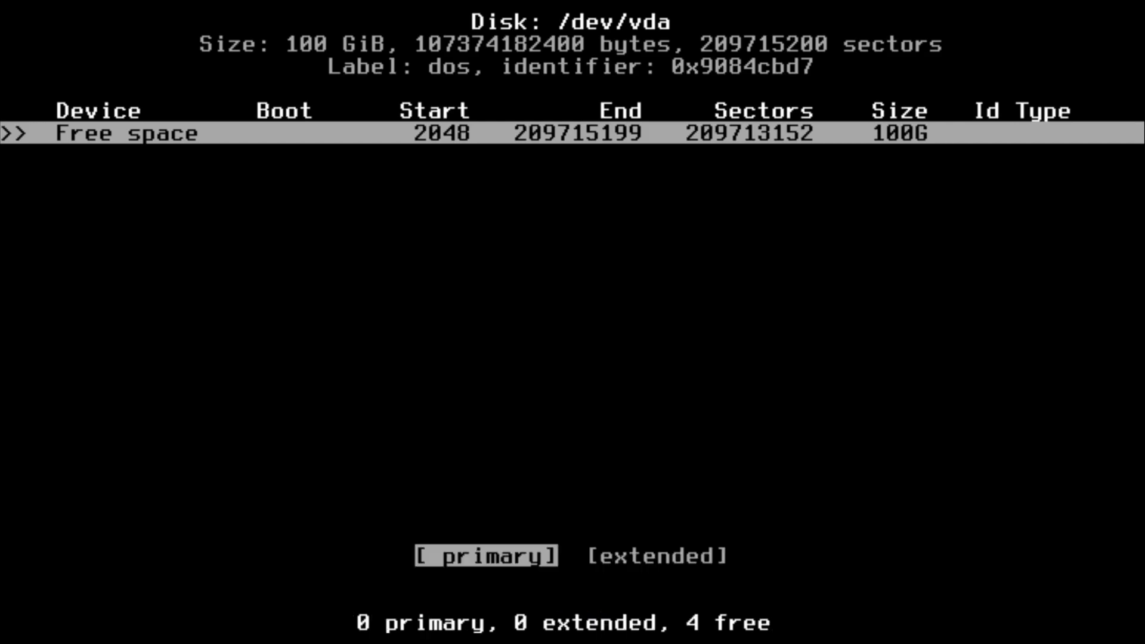
key(Return)
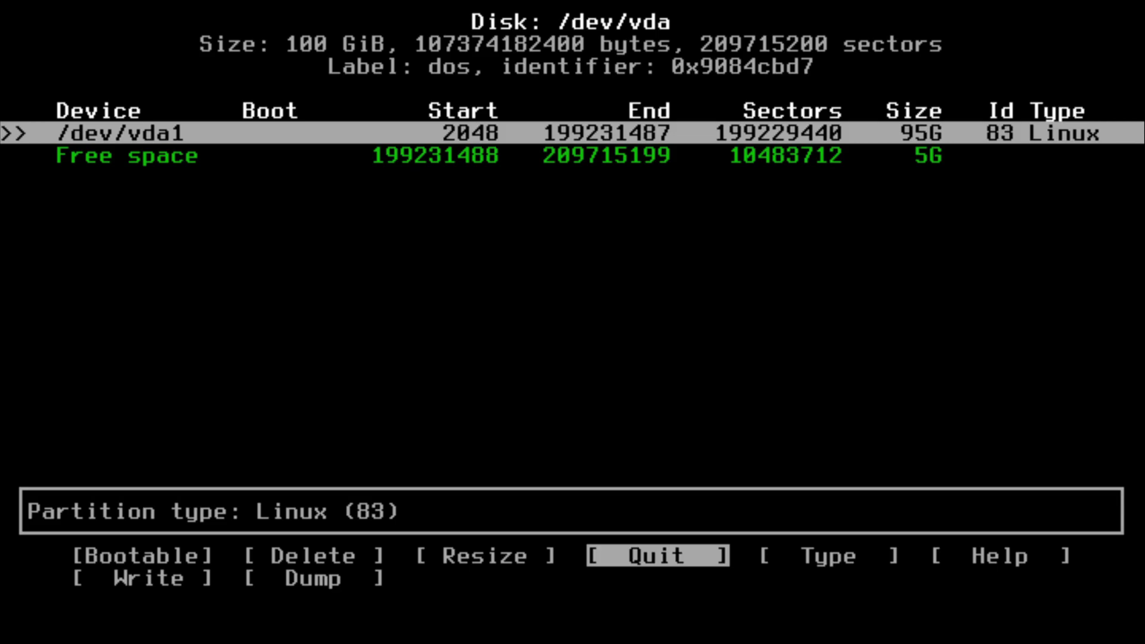
key(Left)
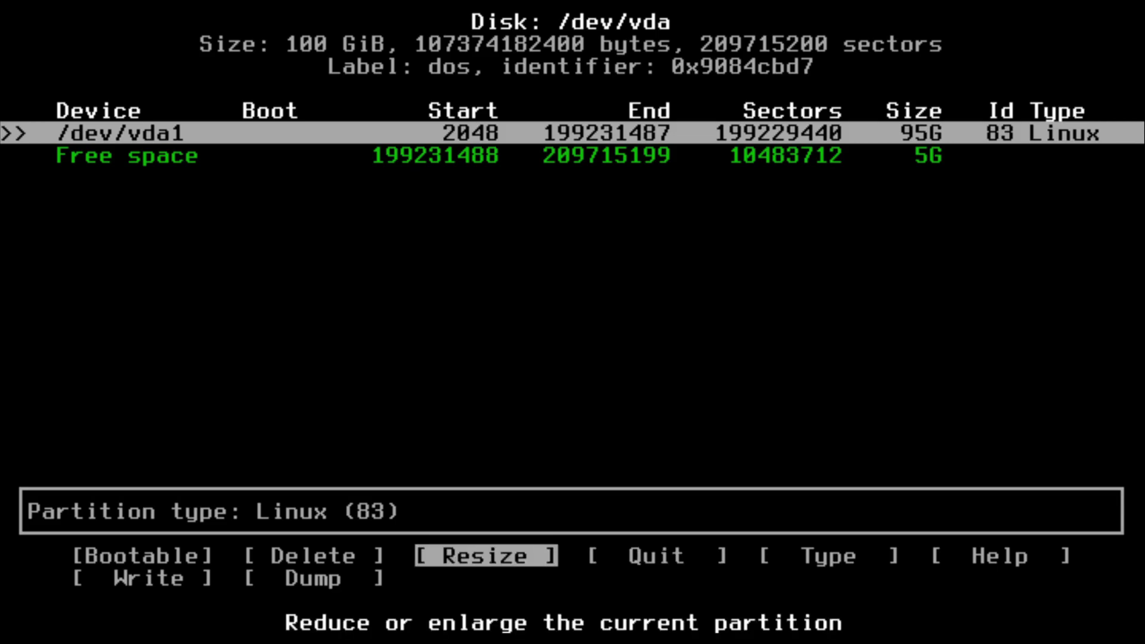
key(Left)
key(Left)
key(Return)
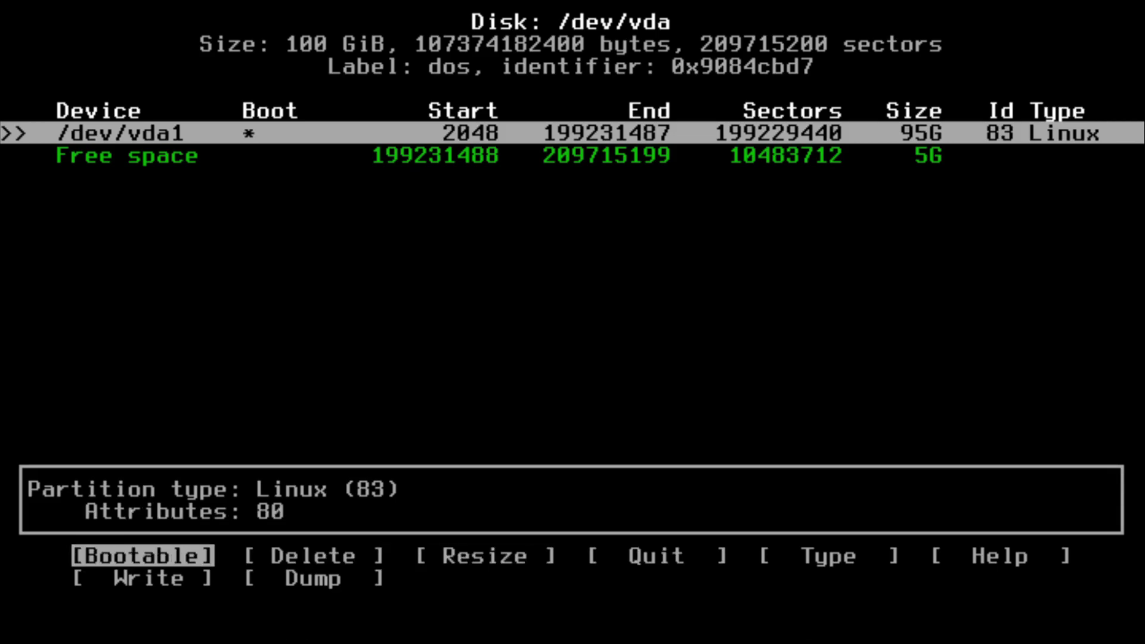
Step: Create a 5G primary partition /dev/vda2 with type 82 Linux swap
key(Down)
key(Return)
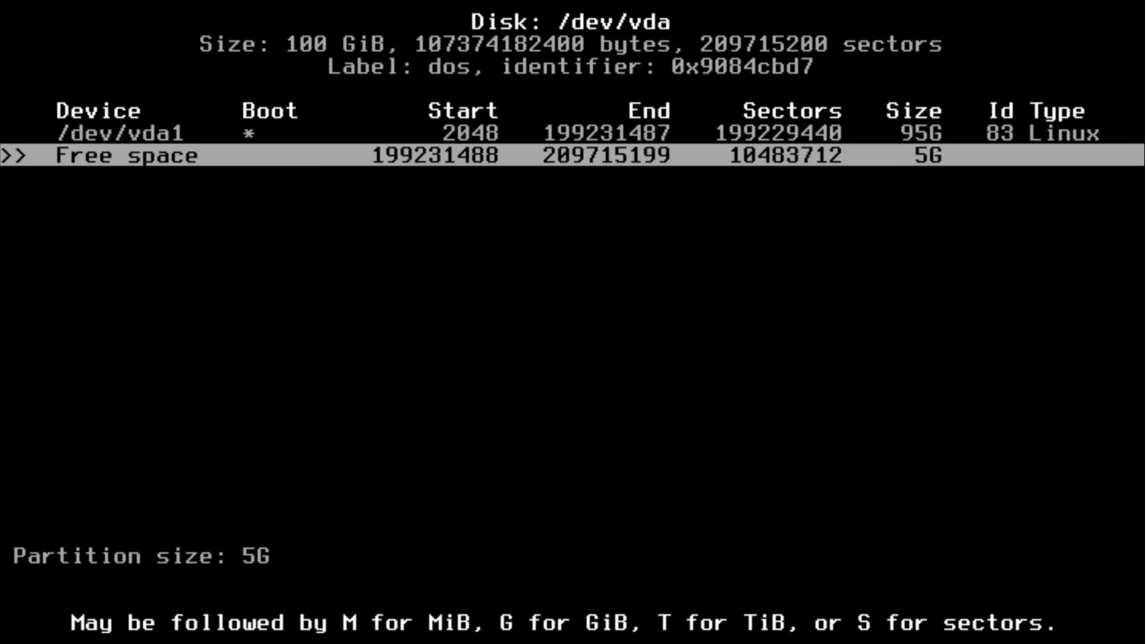
key(Return)
key(Return)
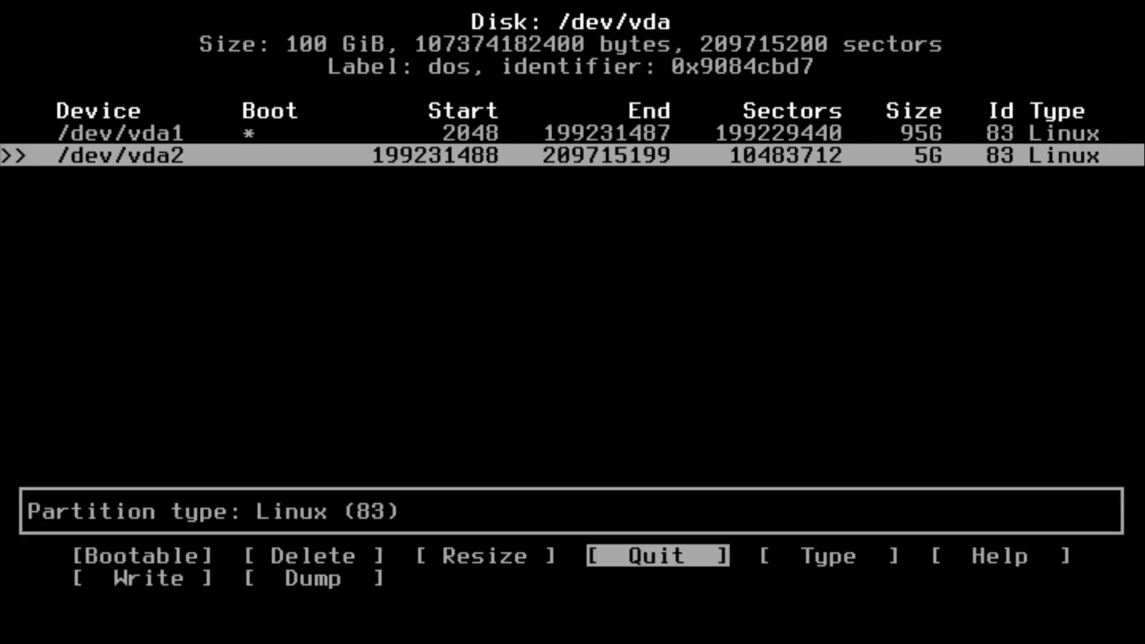
key(Left)
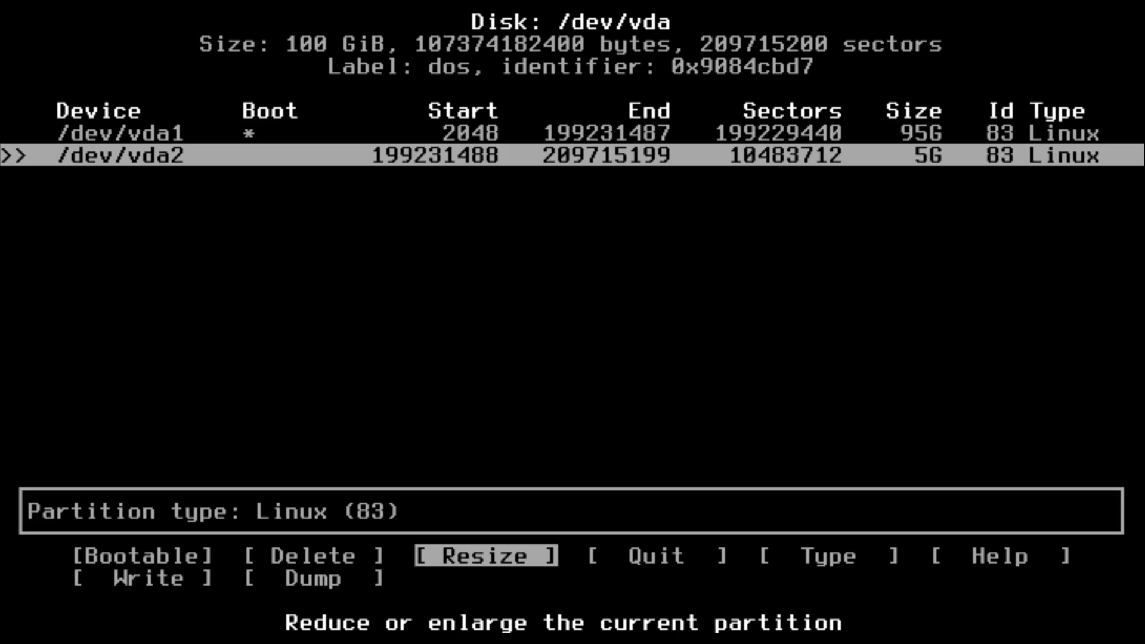
key(Right)
key(Right)
key(Return)
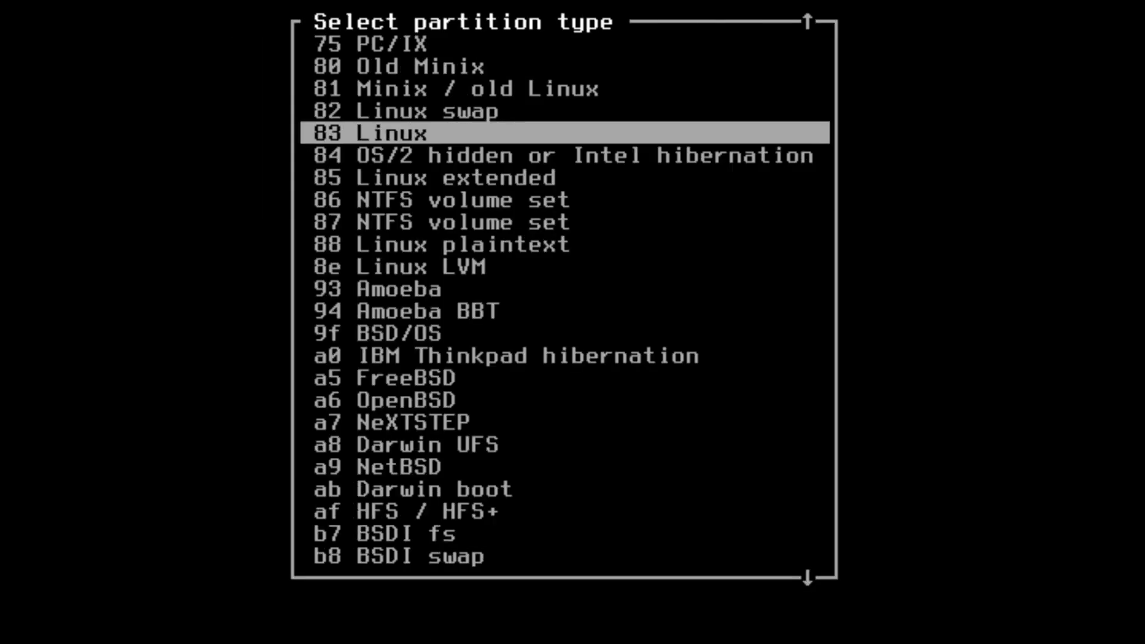
key(Up)
key(Return)
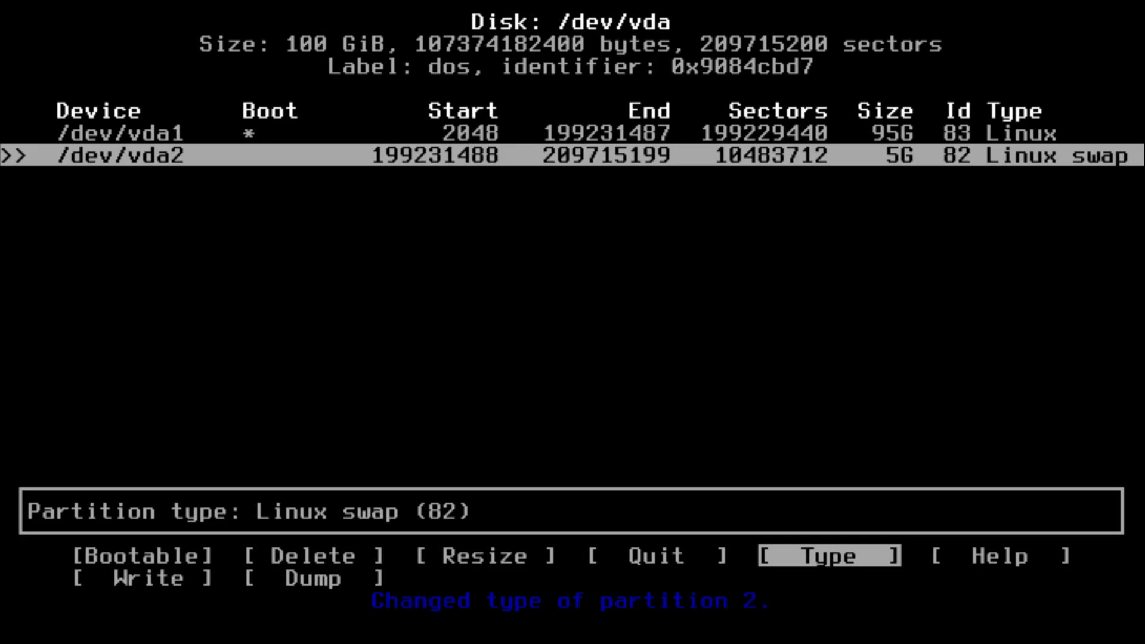
Step: Write the partition table to disk, confirming with 'yes'
key(Right)
key(Right)
key(Return)
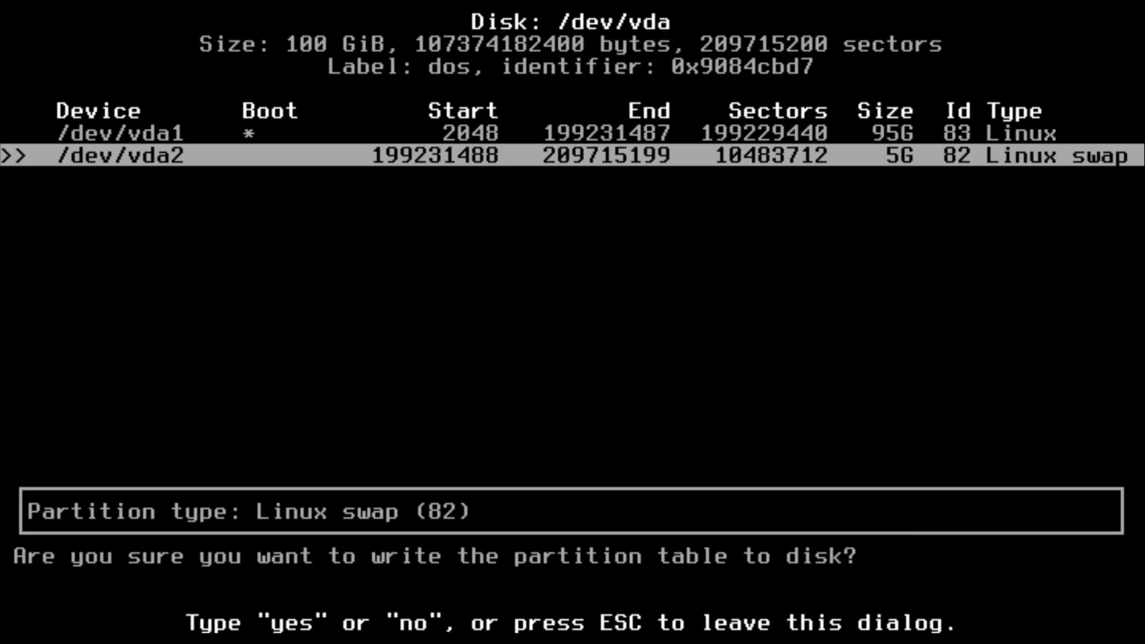
text(yes)
key(Return)
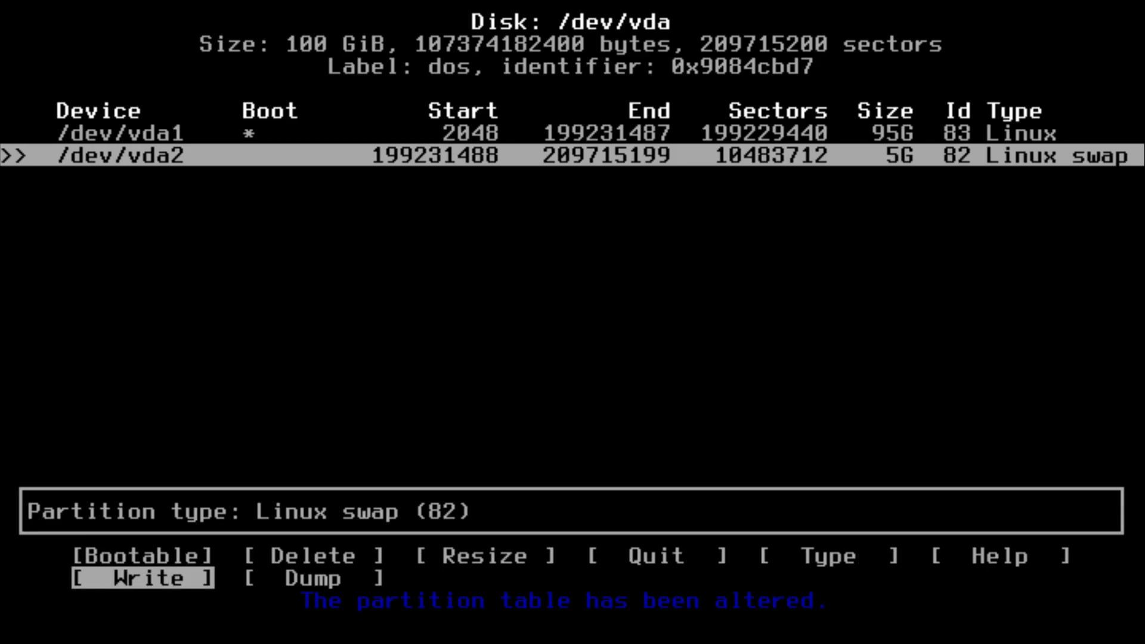
key(Left)
key(Left)
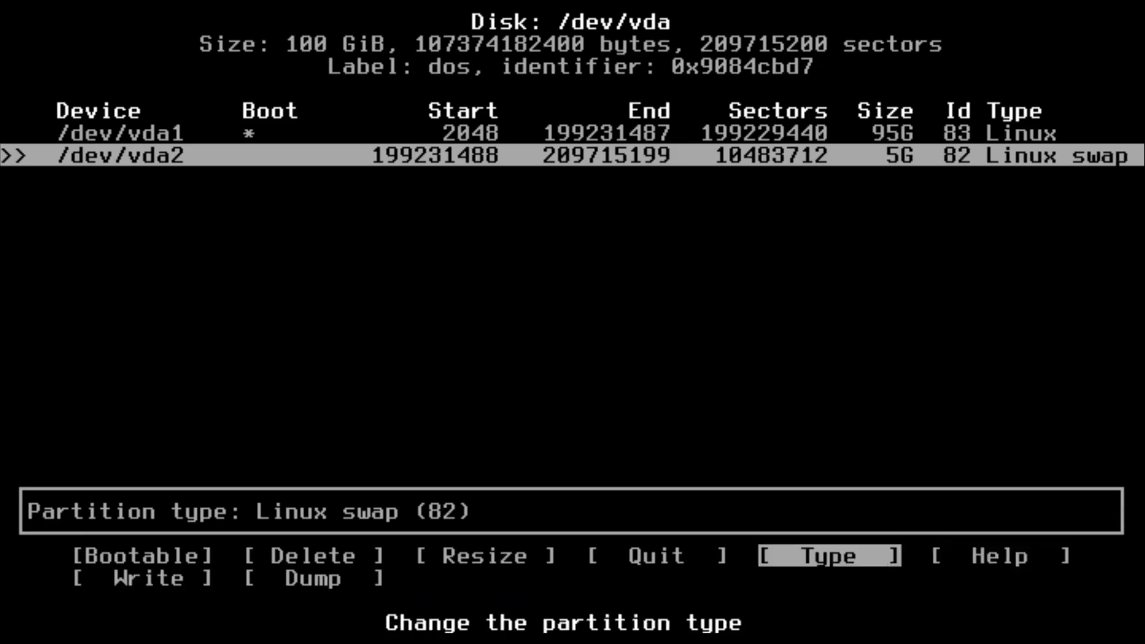
Step: Leave cfdisk and set up /dev/vda2 as swap with a bad-block check
key(Left)
key(Left)
key(Right)
key(Return)
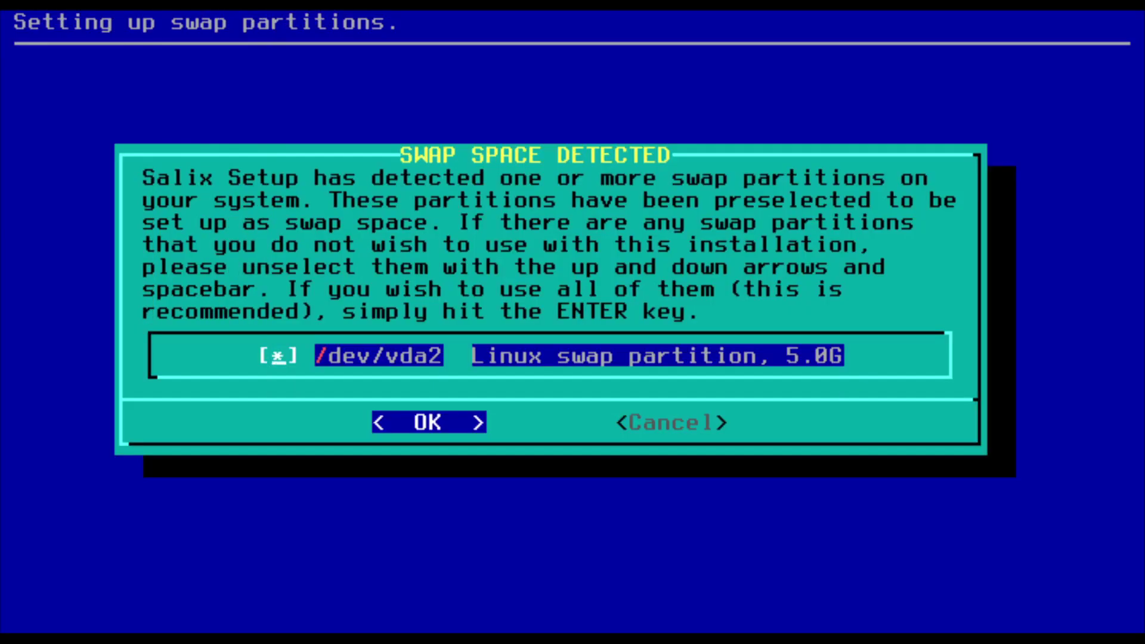
key(Return)
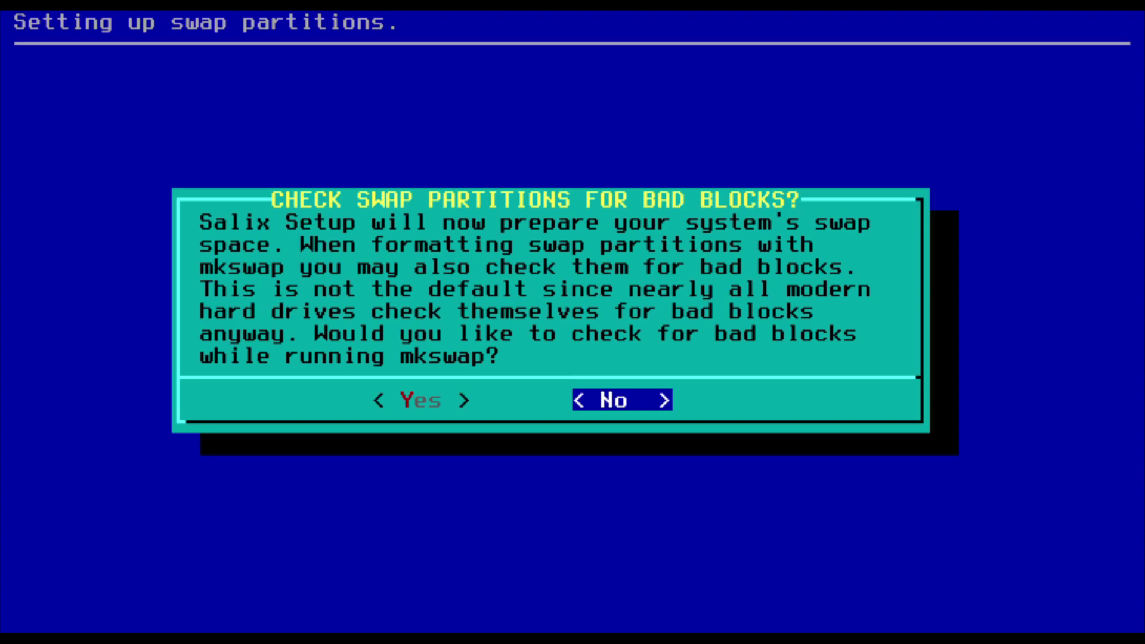
key(Left)
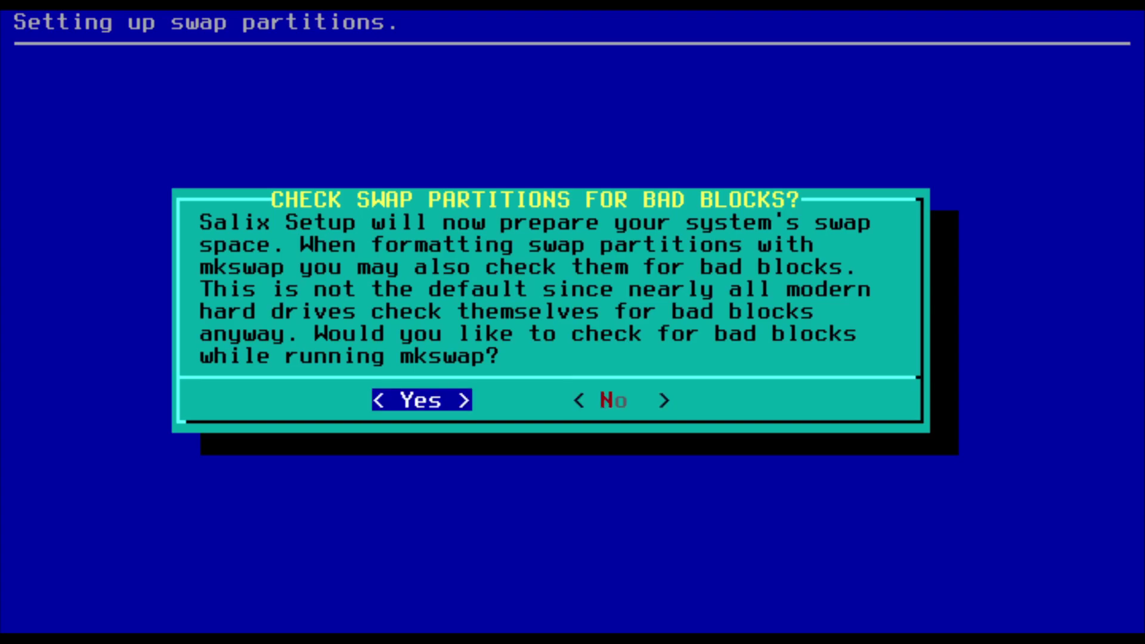
key(Return)
key(Right)
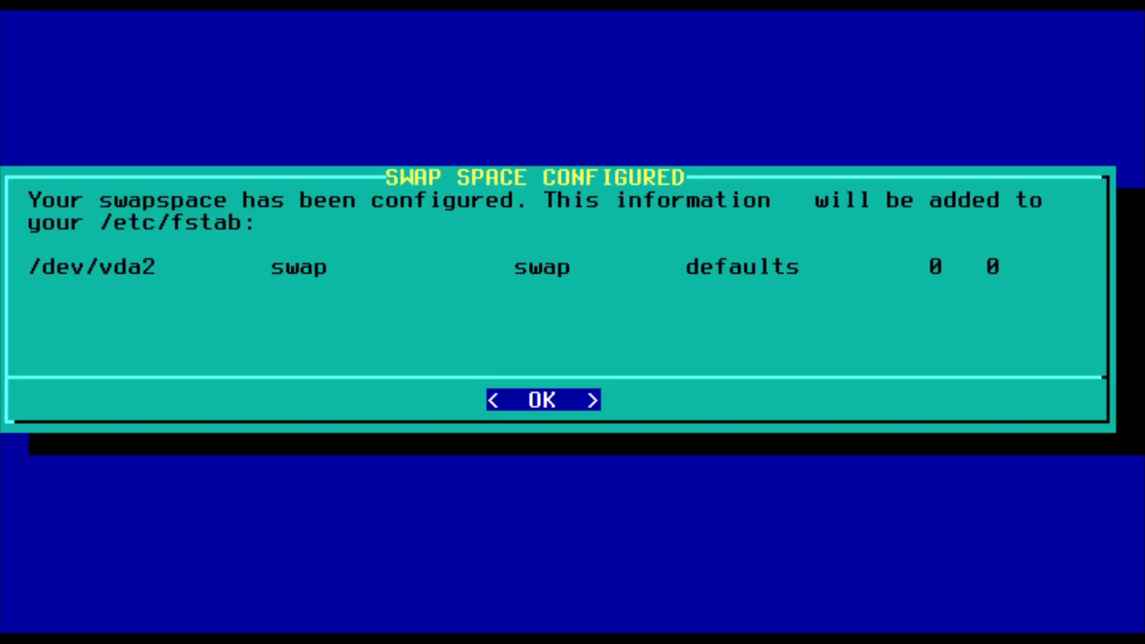
key(Return)
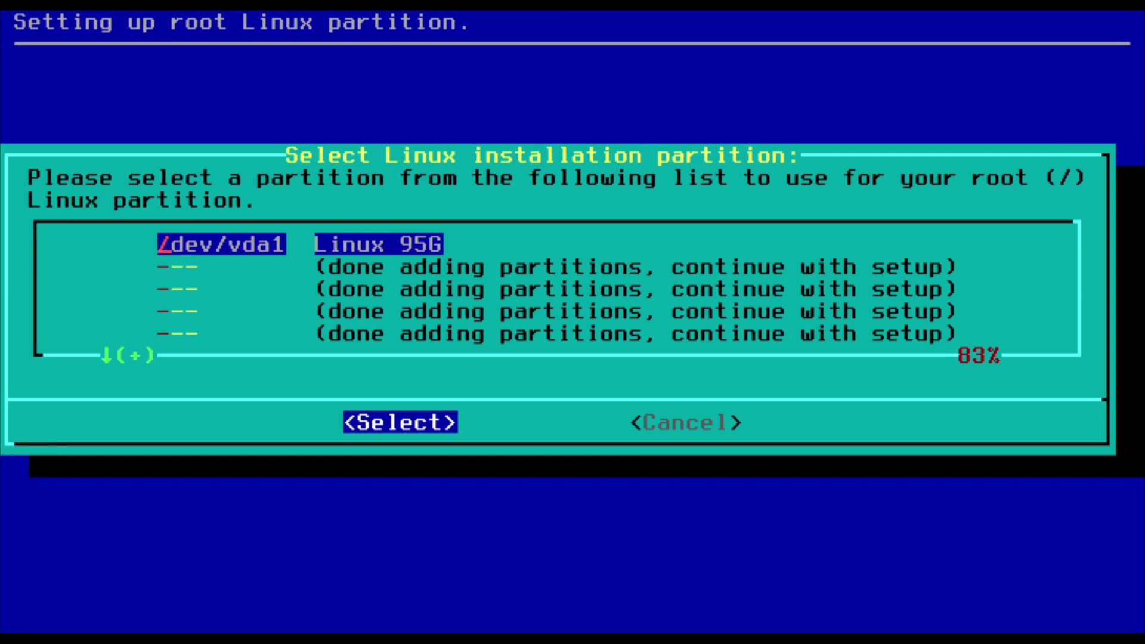
Step: Use /dev/vda1 as root, quick-formatted with ext4
key(Return)
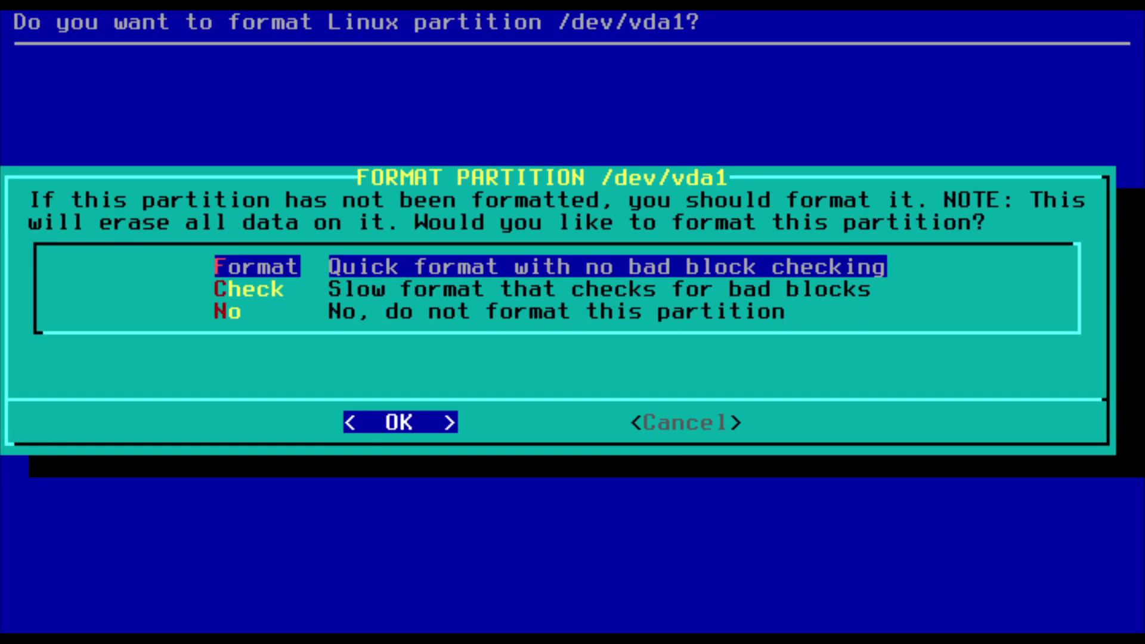
key(Return)
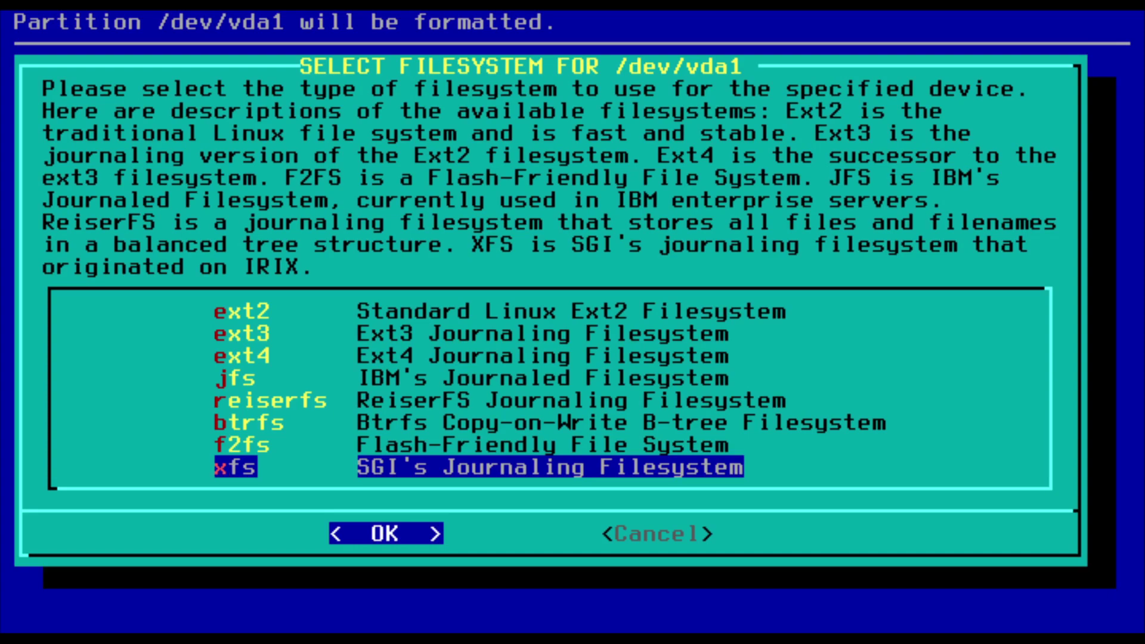
key(Up)
key(Up)
key(Up)
key(Up)
key(Up)
key(Return)
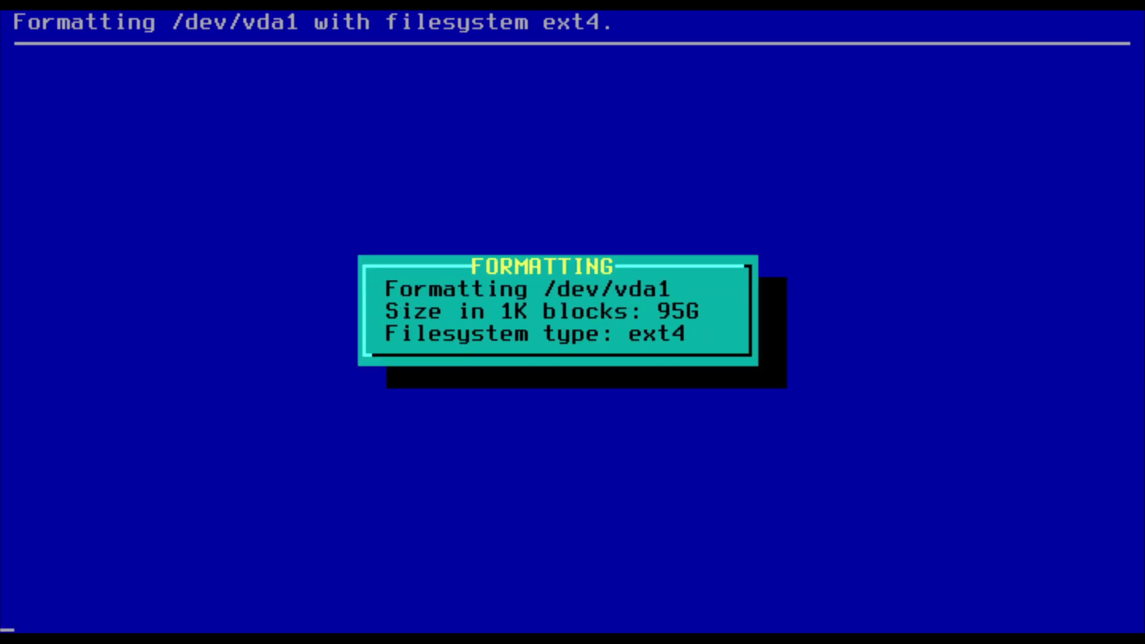
key(Return)
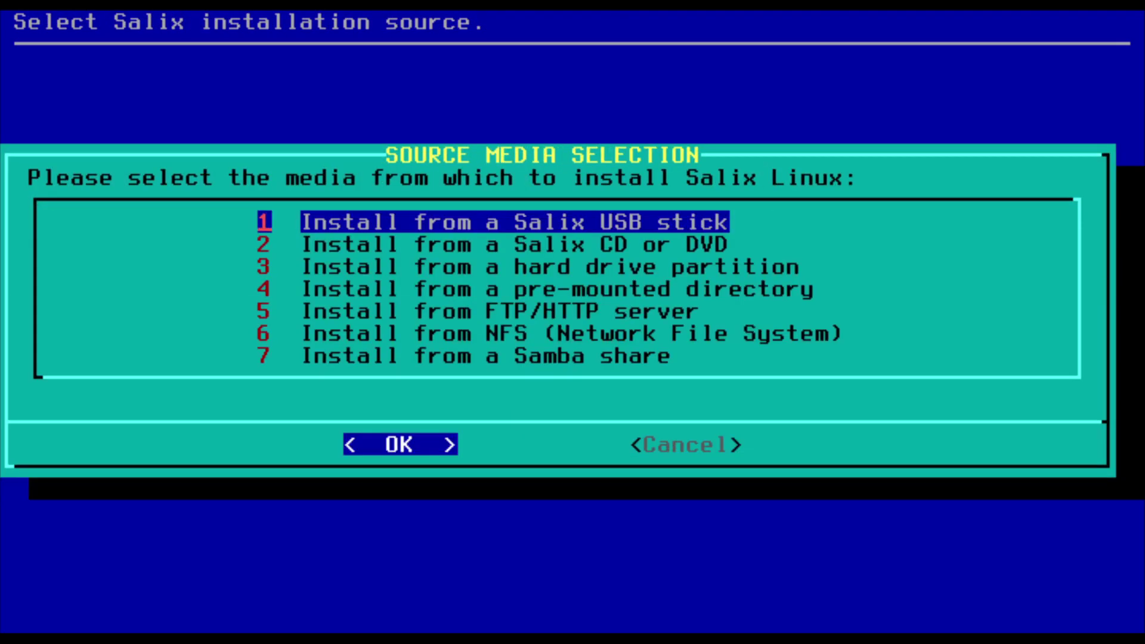
Step: Install the FULL package set from an auto-scanned CD/DVD source
key(Down)
key(Return)
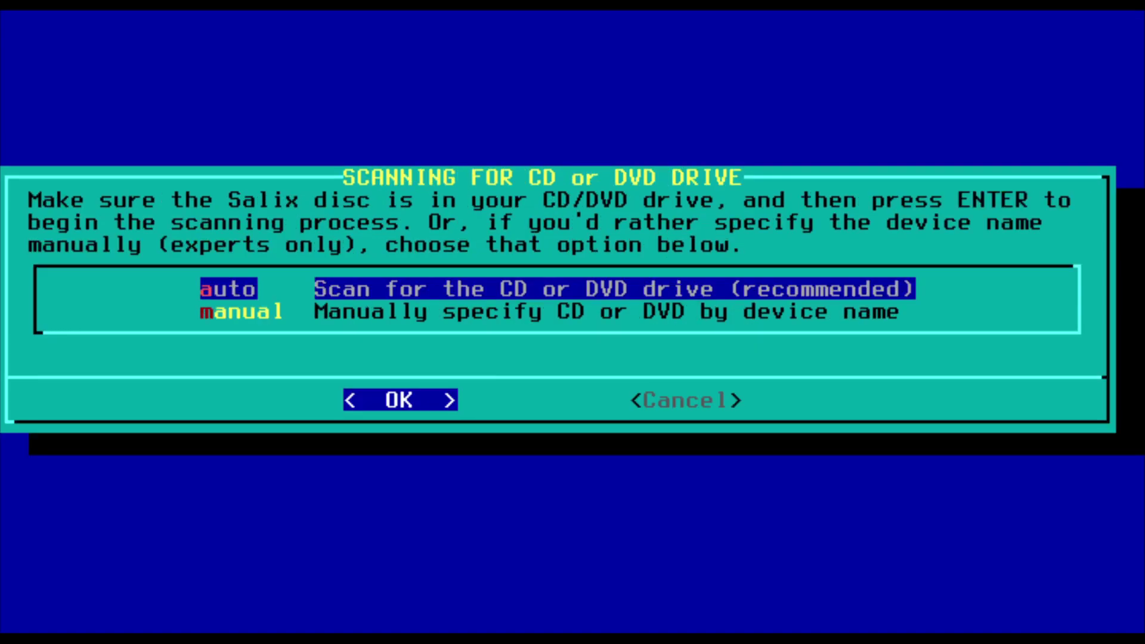
key(Return)
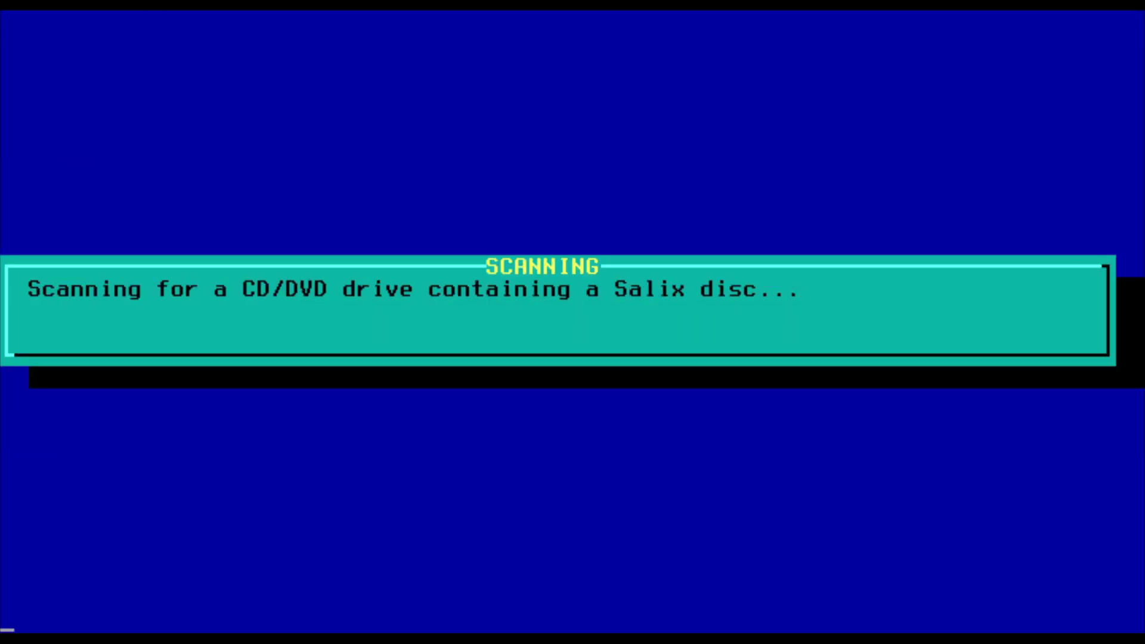
key(Return)
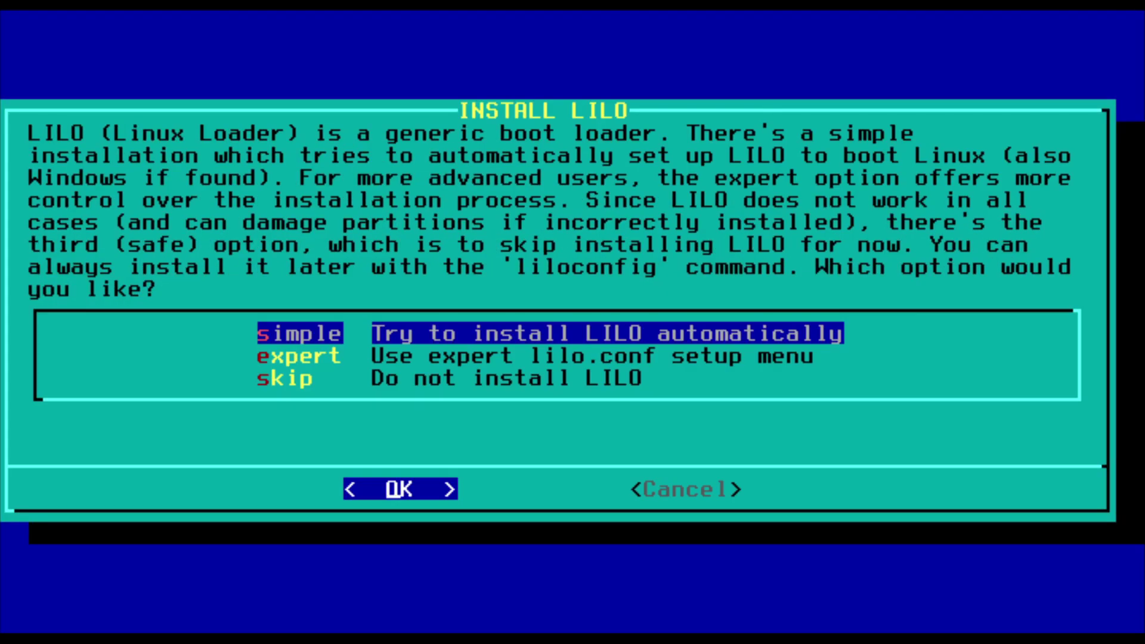
Step: Install LILO automatically to the MBR with the standard console and no extra kernel parameters
key(Return)
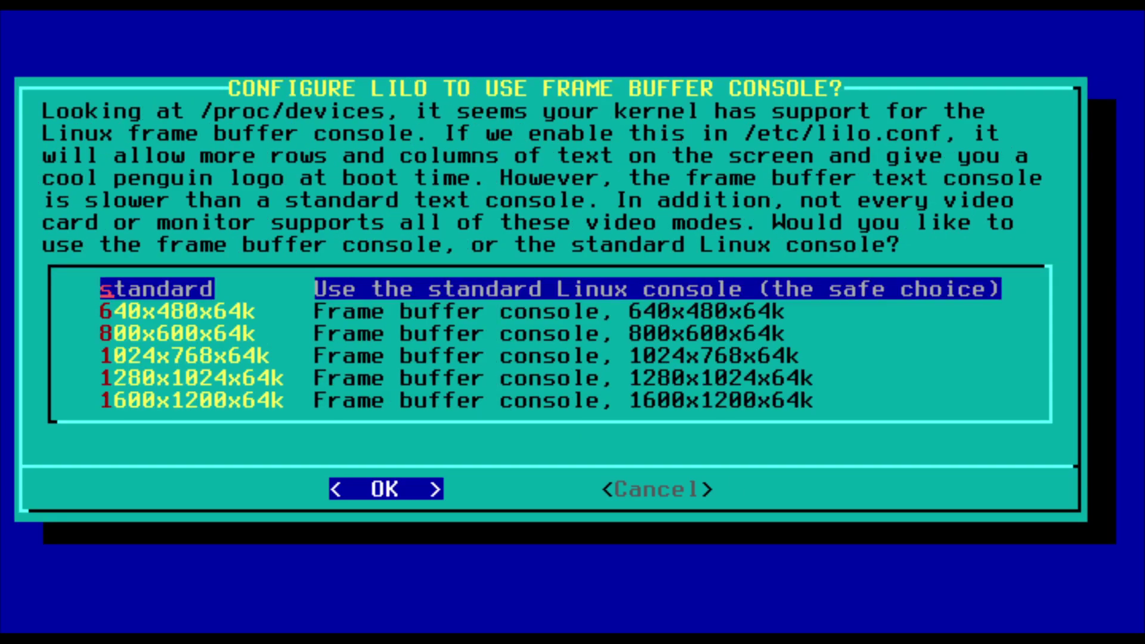
key(Return)
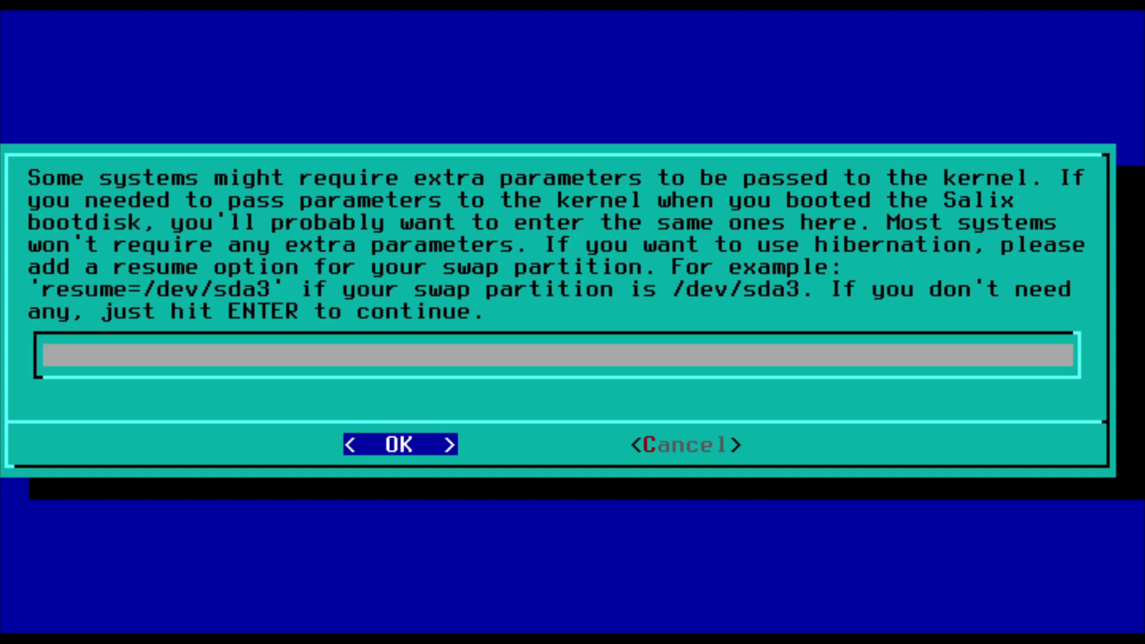
key(Return)
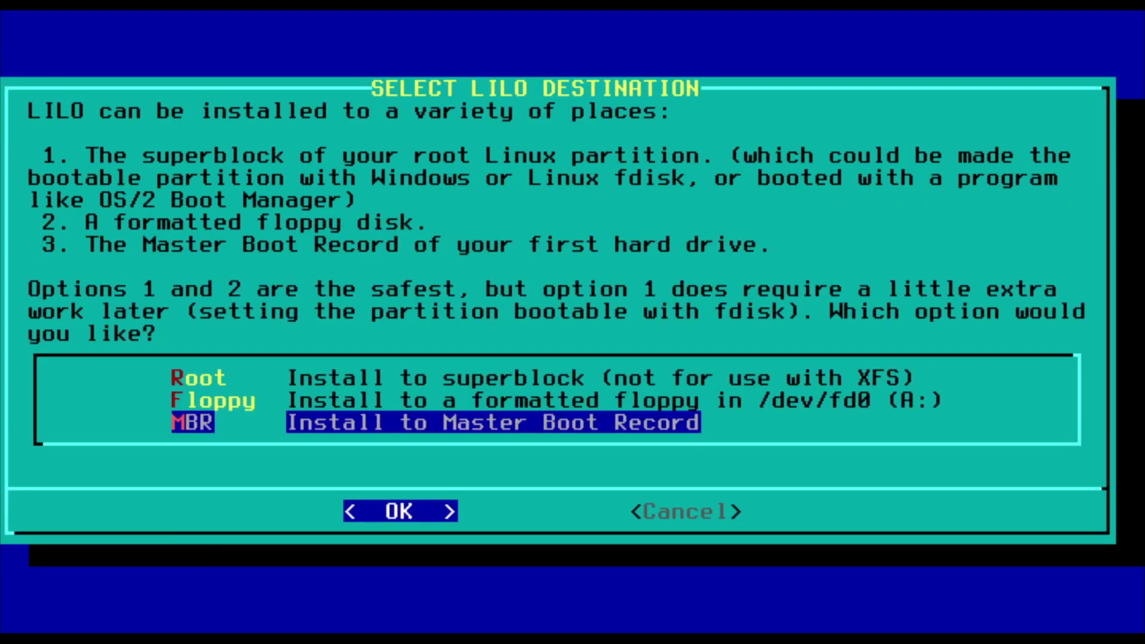
key(Return)
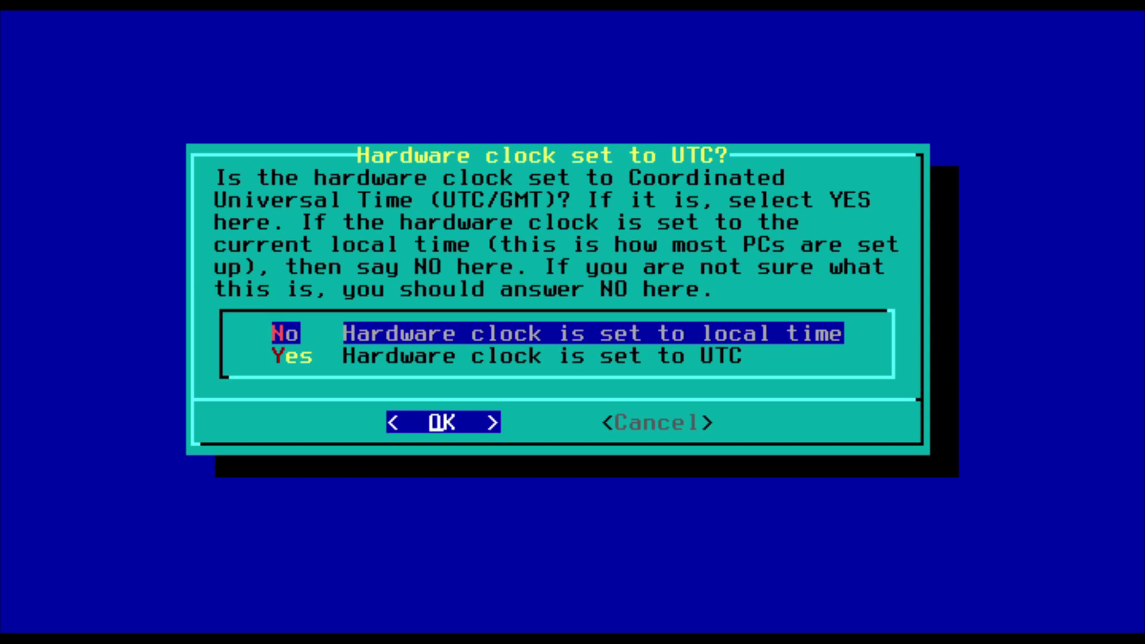
Step: Keep the clock on local time, pick a time zone, and keep en_US.utf8 as language
key(Return)
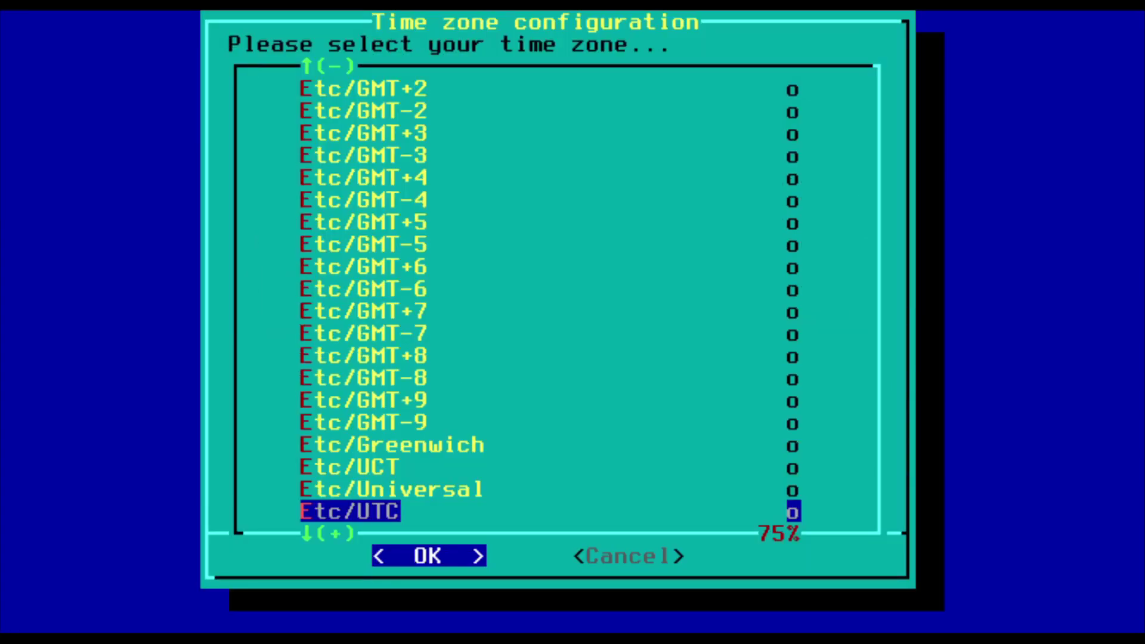
key(Up)
key(Up)
key(Up)
key(Up)
key(Up)
key(Up)
key(Up)
key(Up)
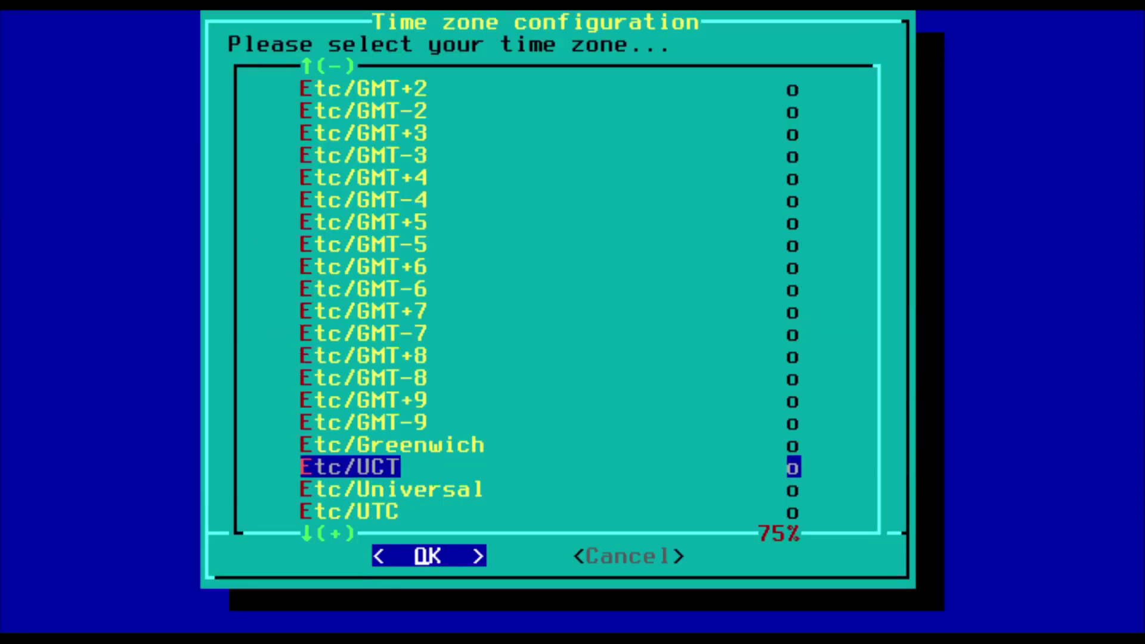
key(Return)
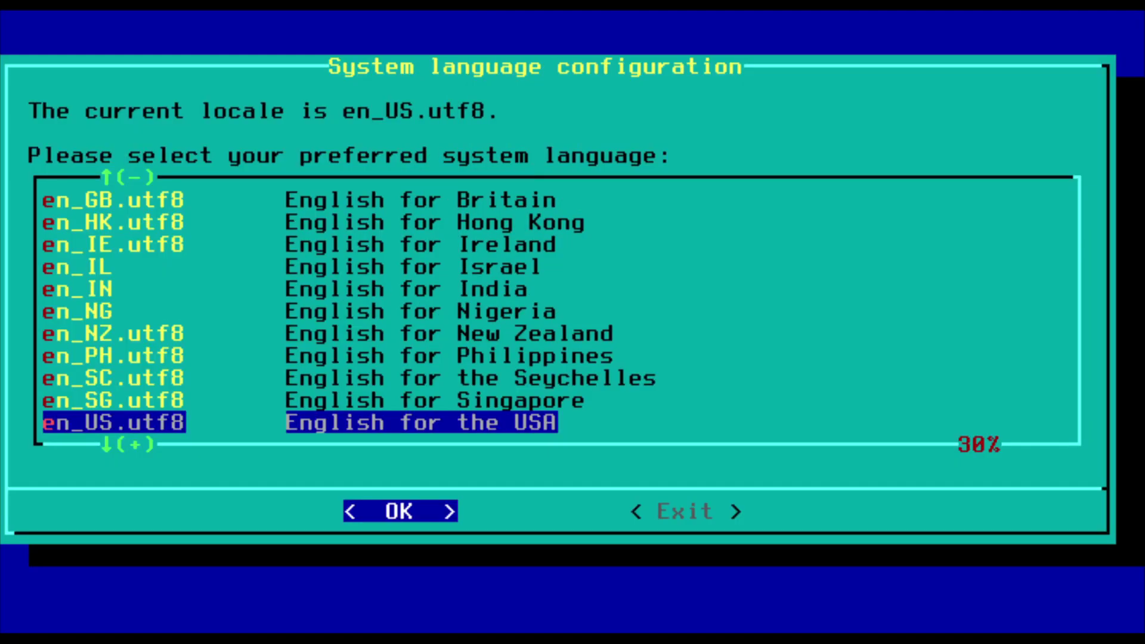
key(Return)
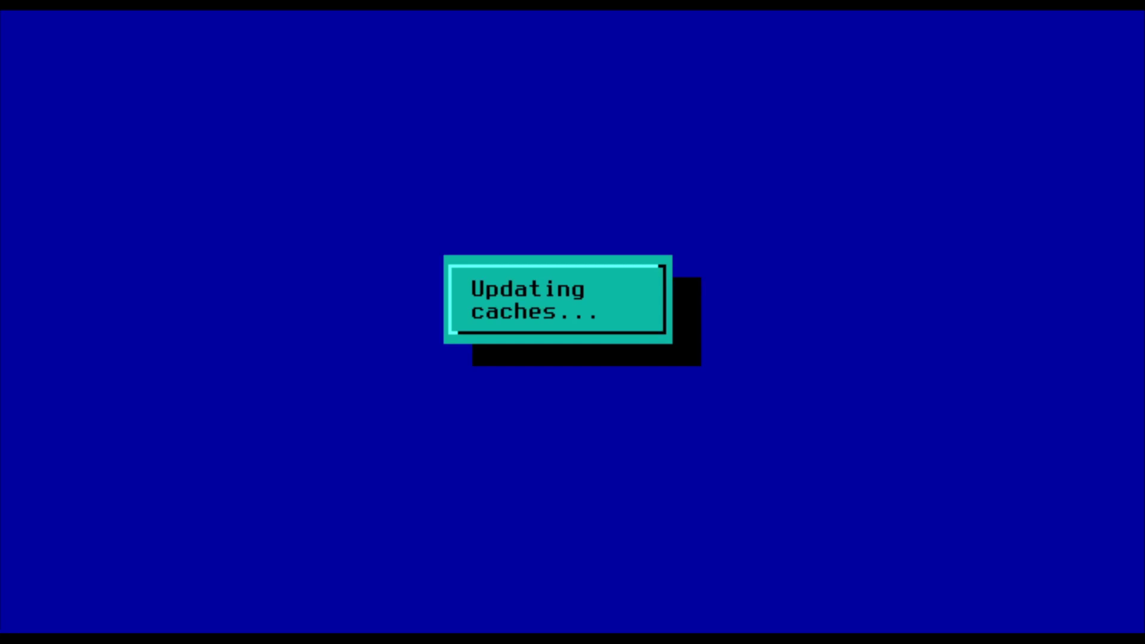
key(Return)
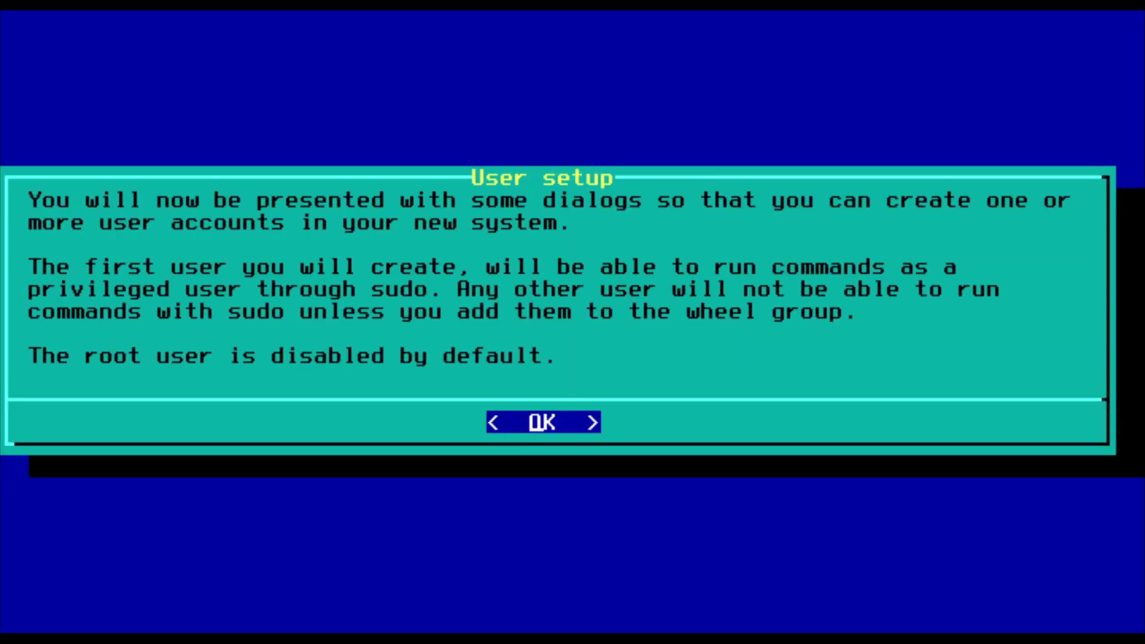
Step: Start a new user account and enter its account name
key(Return)
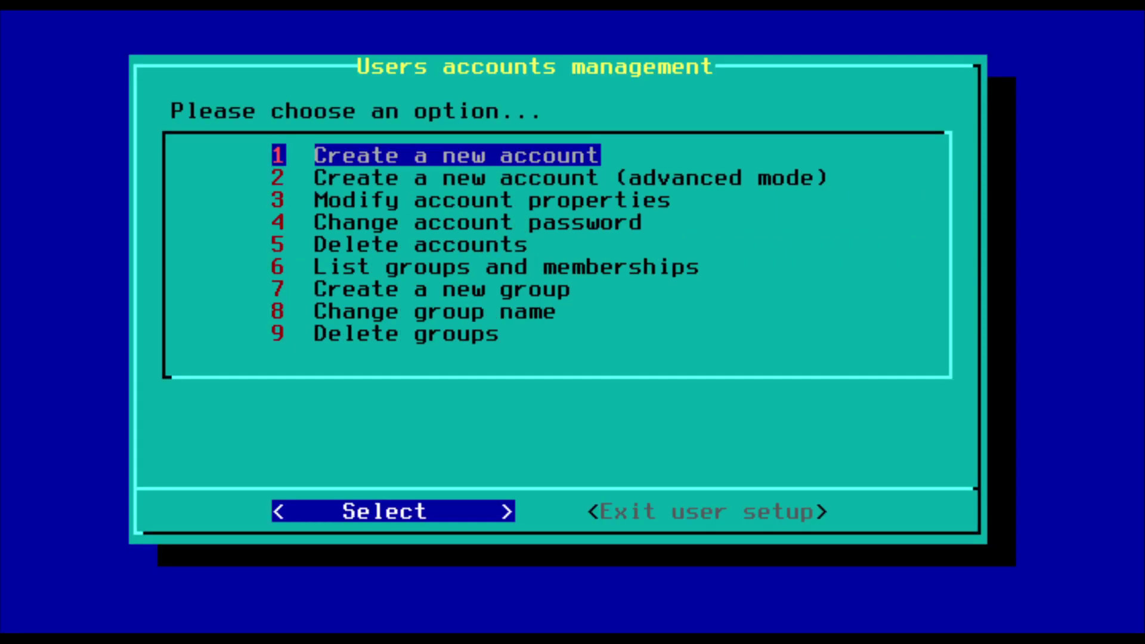
key(Return)
text(gosh)
key(Return)
Step: Enter and confirm the account password, retrying until a strong enough one is accepted
text(****)
key(Return)
text(*****)
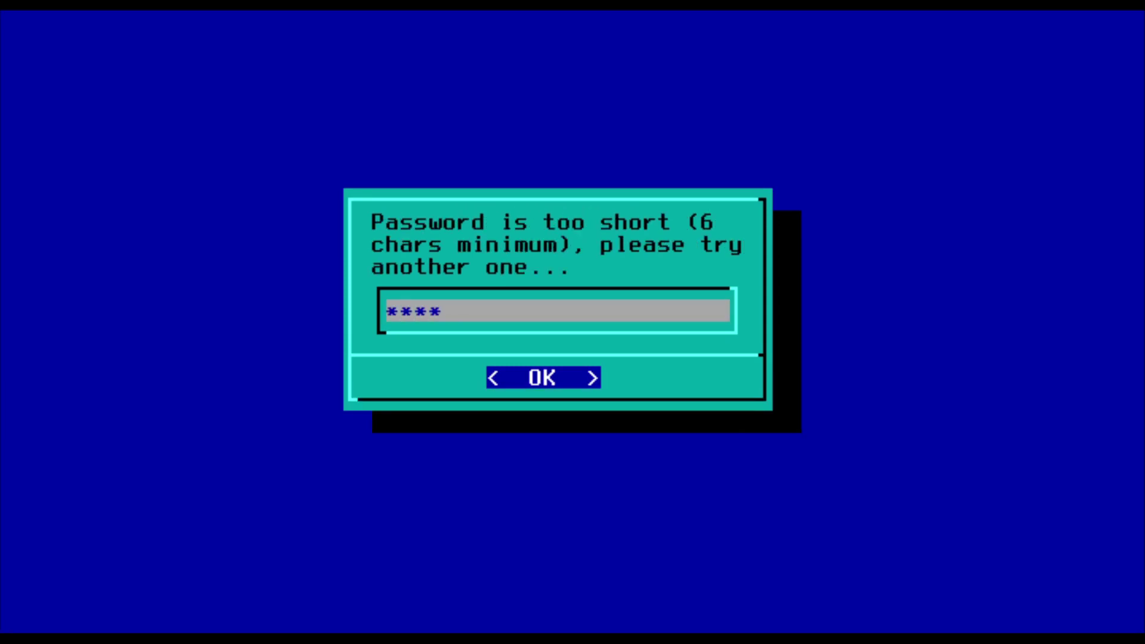
key(Return)
text(*****)
key(Return)
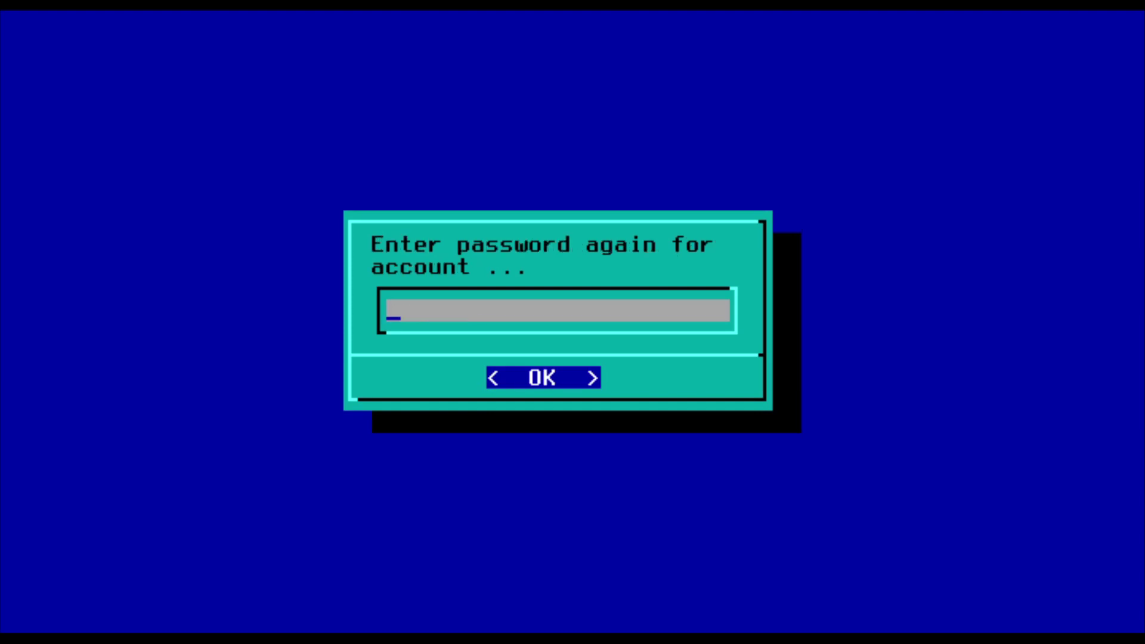
text(*****)
key(Return)
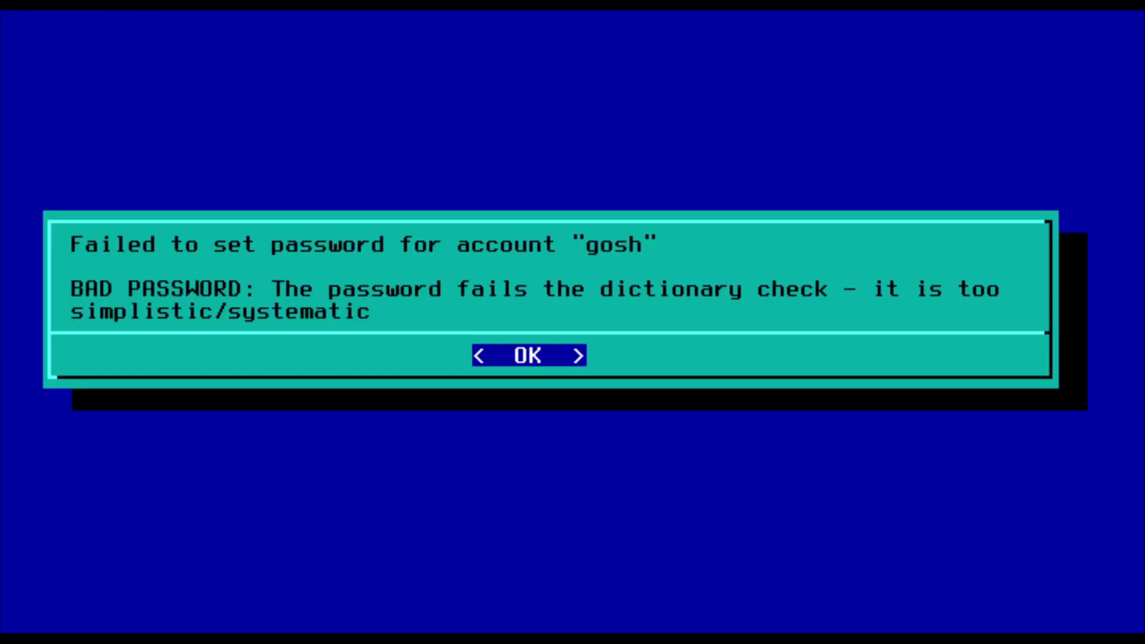
key(Return)
text(*******)
key(Return)
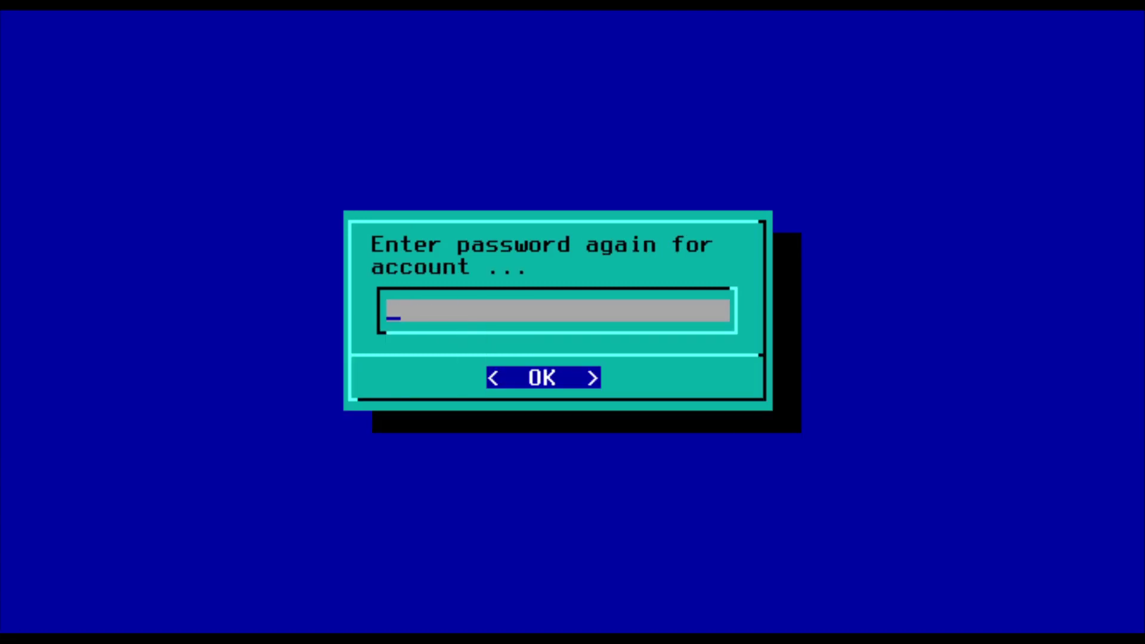
text(********)
key(Return)
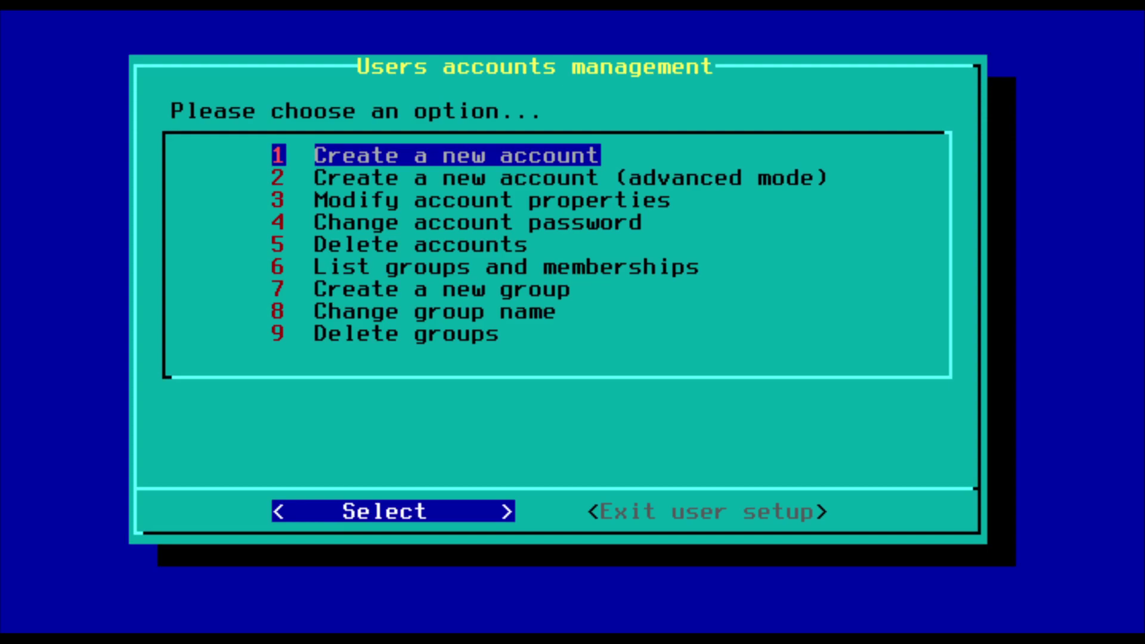
key(Down)
key(Down)
key(Down)
key(Down)
key(Down)
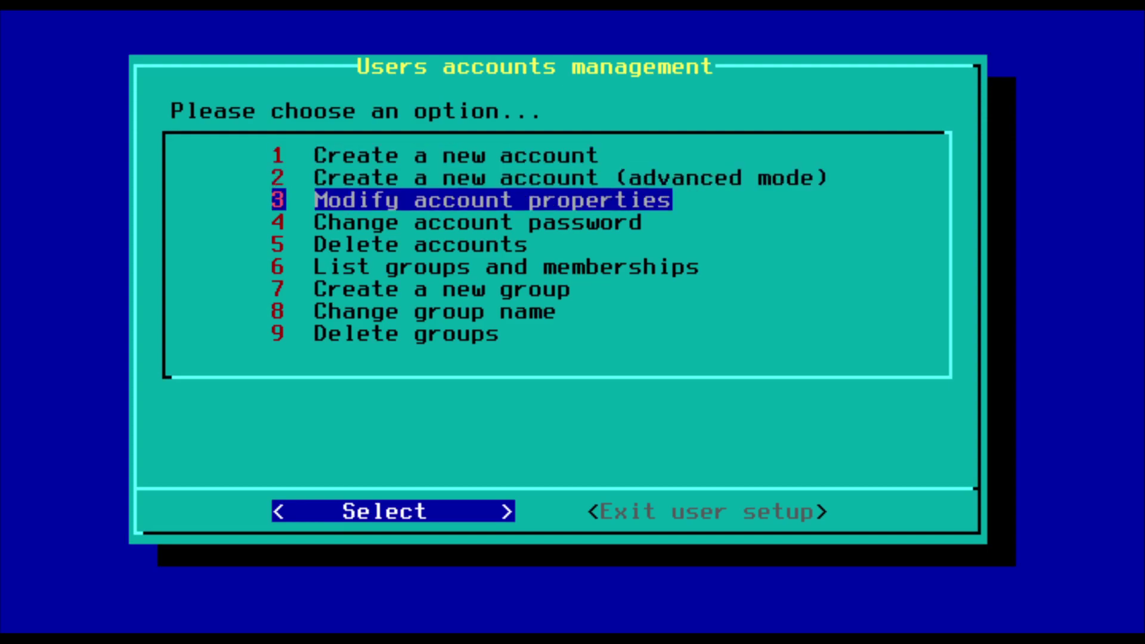
key(Return)
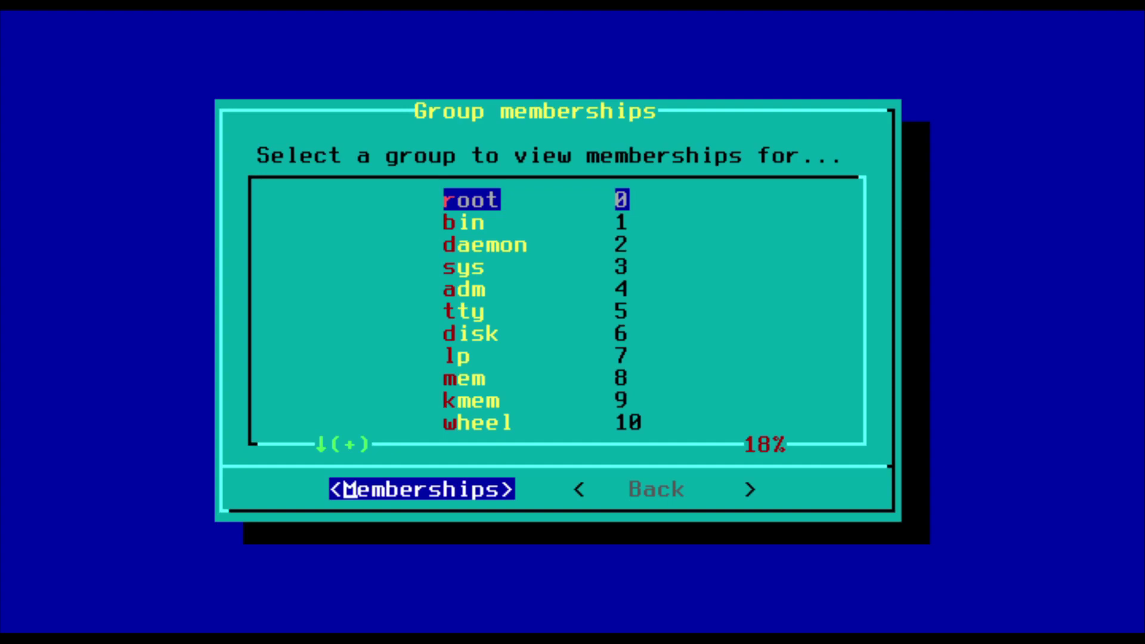
key(Return)
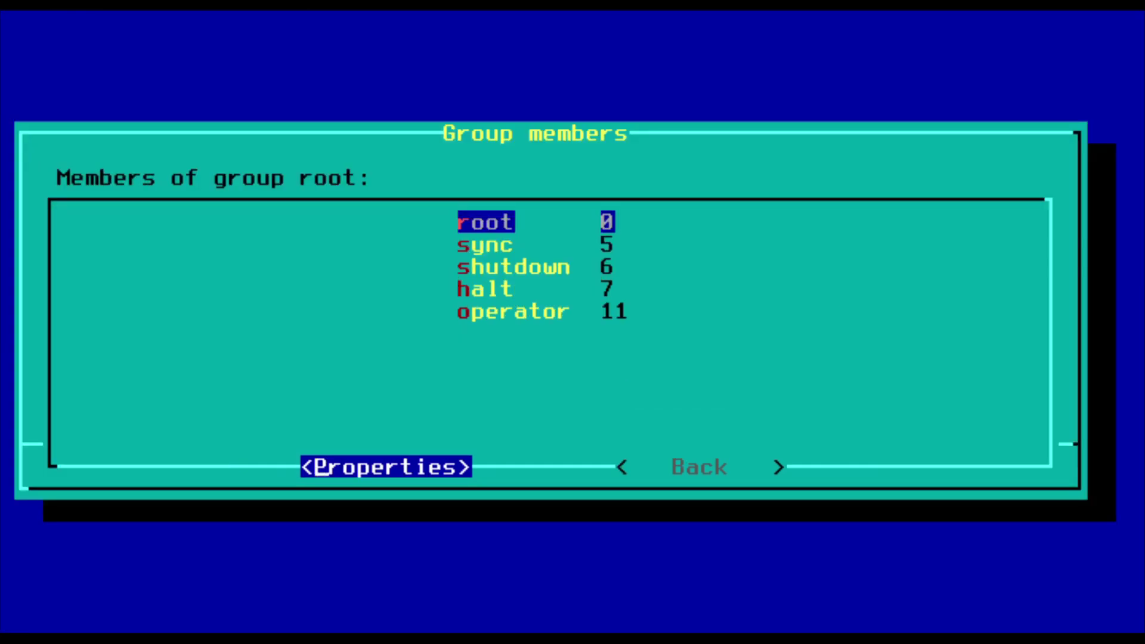
key(Tab)
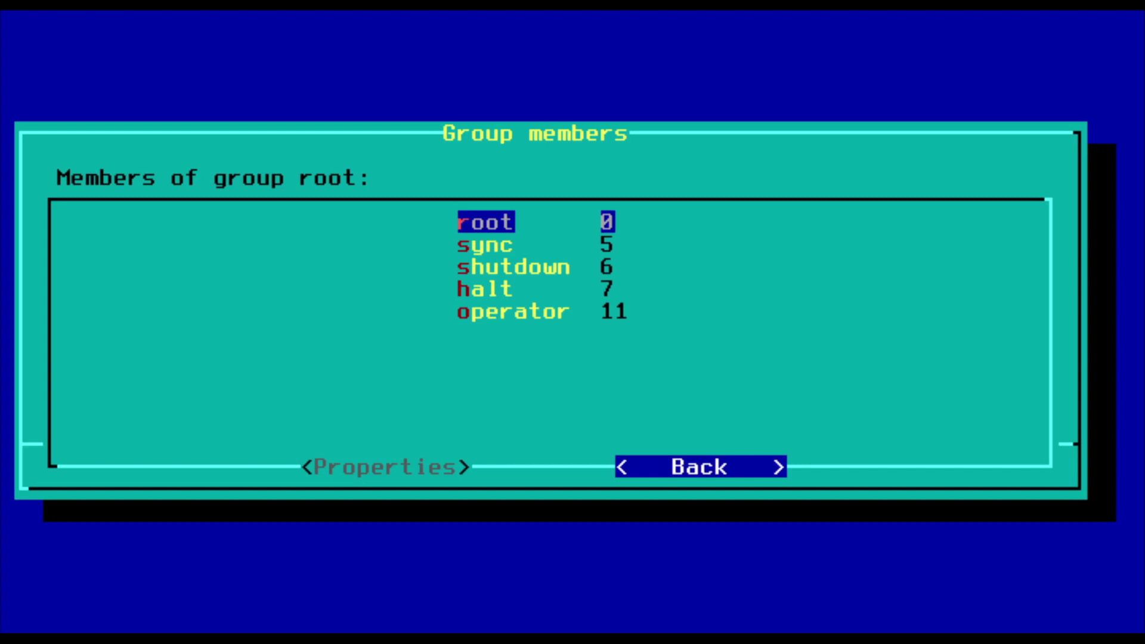
key(Return)
key(Tab)
key(Return)
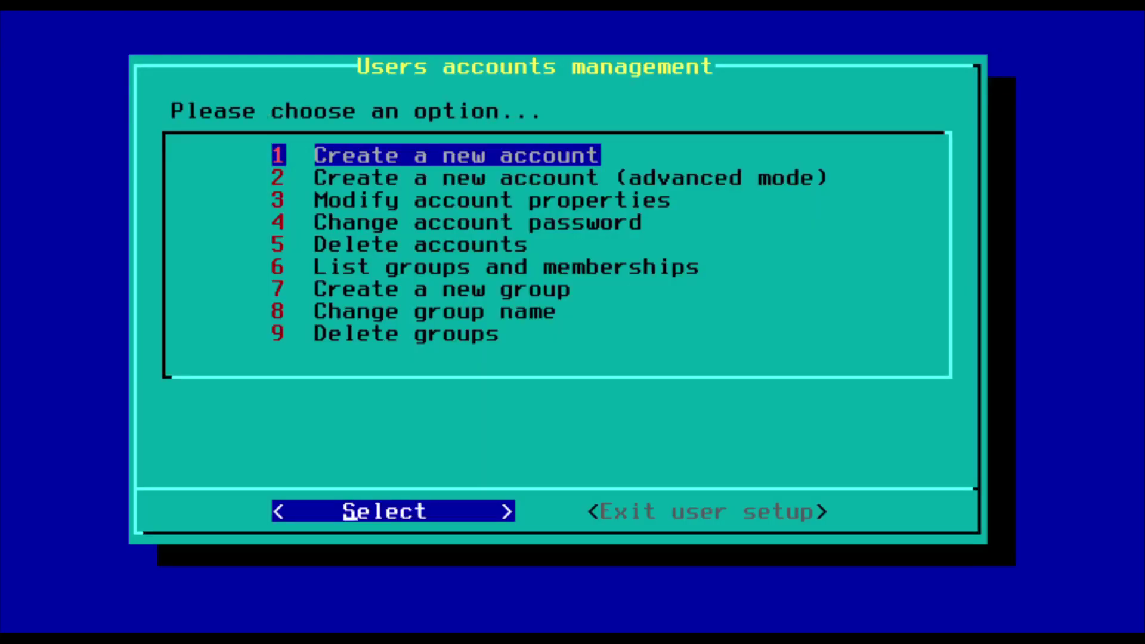
key(Down)
key(Down)
key(Down)
key(Down)
key(Down)
key(Down)
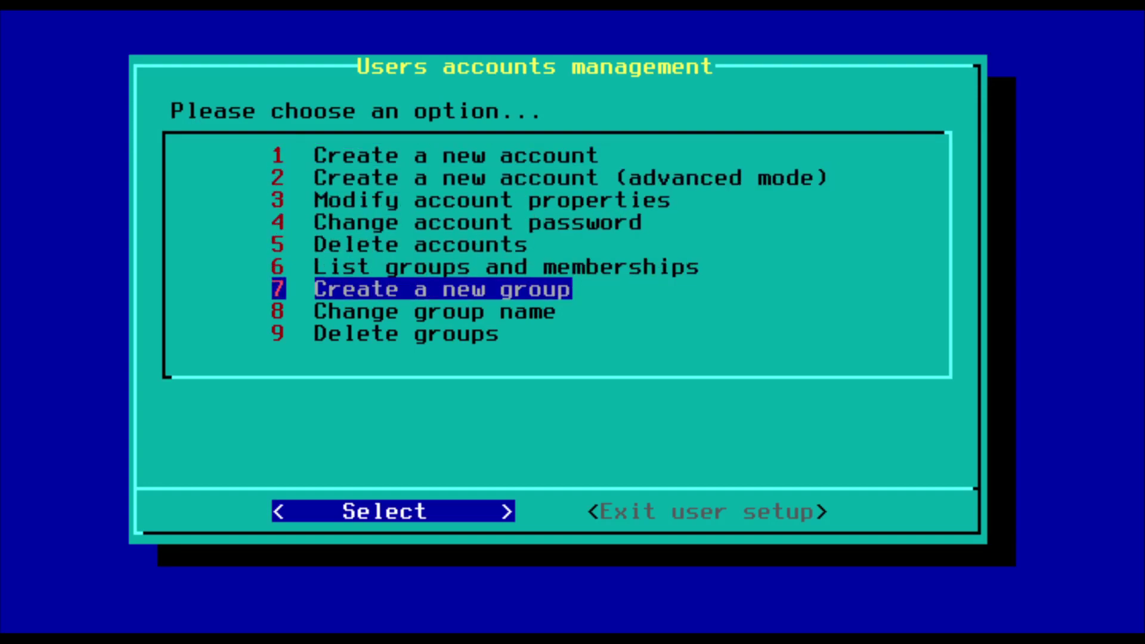
key(Up)
key(Up)
key(Up)
key(Up)
key(Up)
key(Up)
key(Tab)
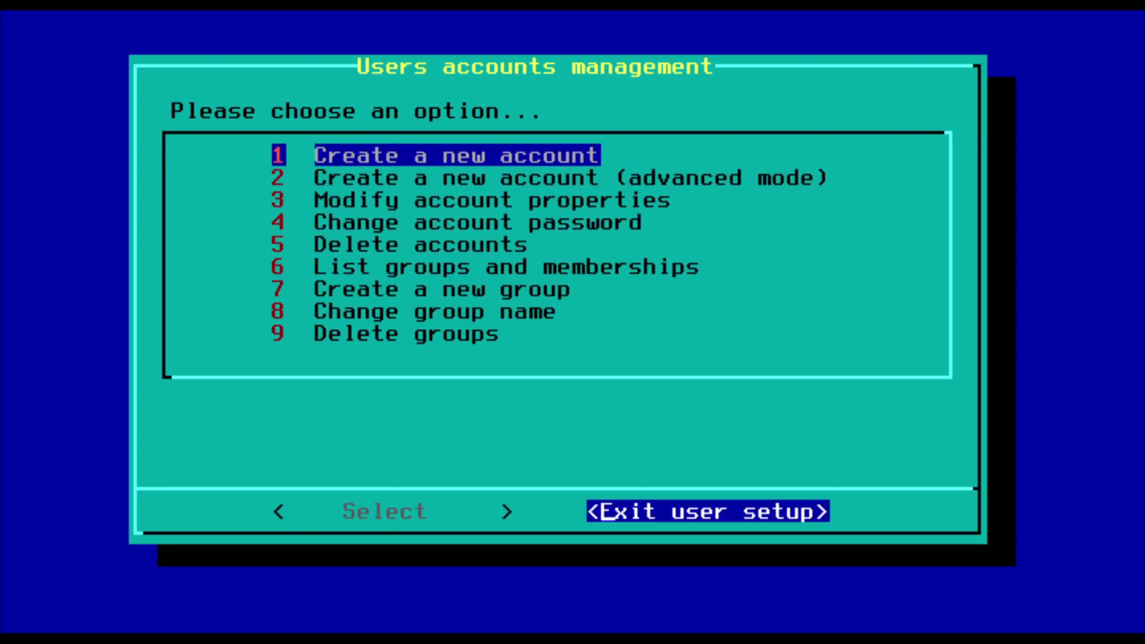
Step: Select mirrors.xmission.com (US) as the package mirror and reboot the installed system
key(Return)
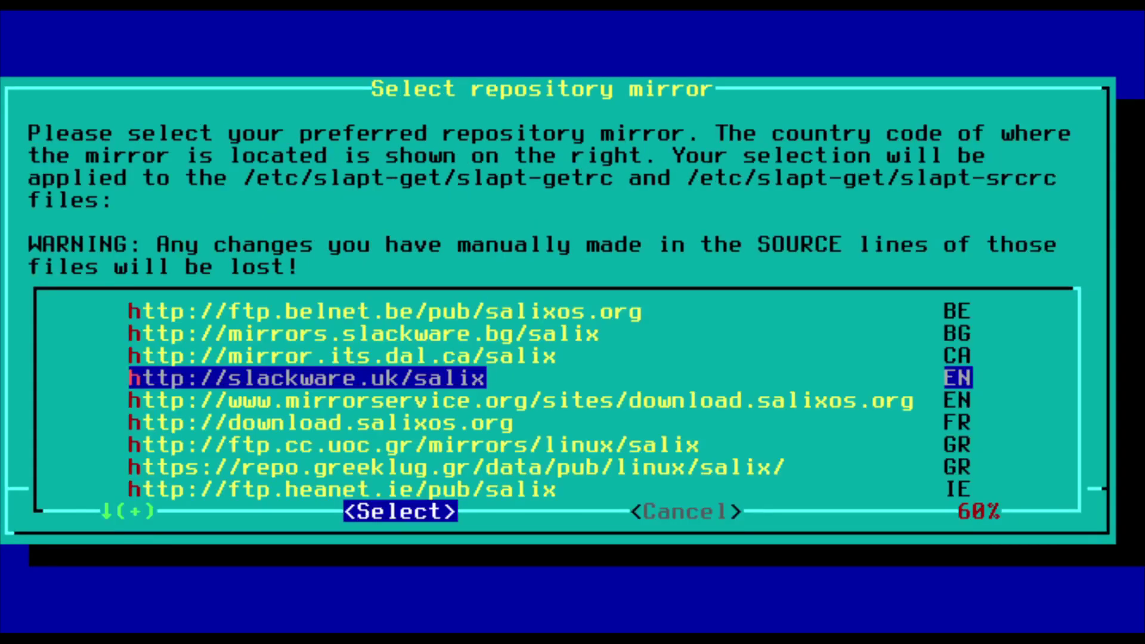
key(Down)
key(Down)
key(Down)
key(Down)
key(Down)
key(Down)
key(Down)
key(Down)
key(Down)
key(Down)
key(Down)
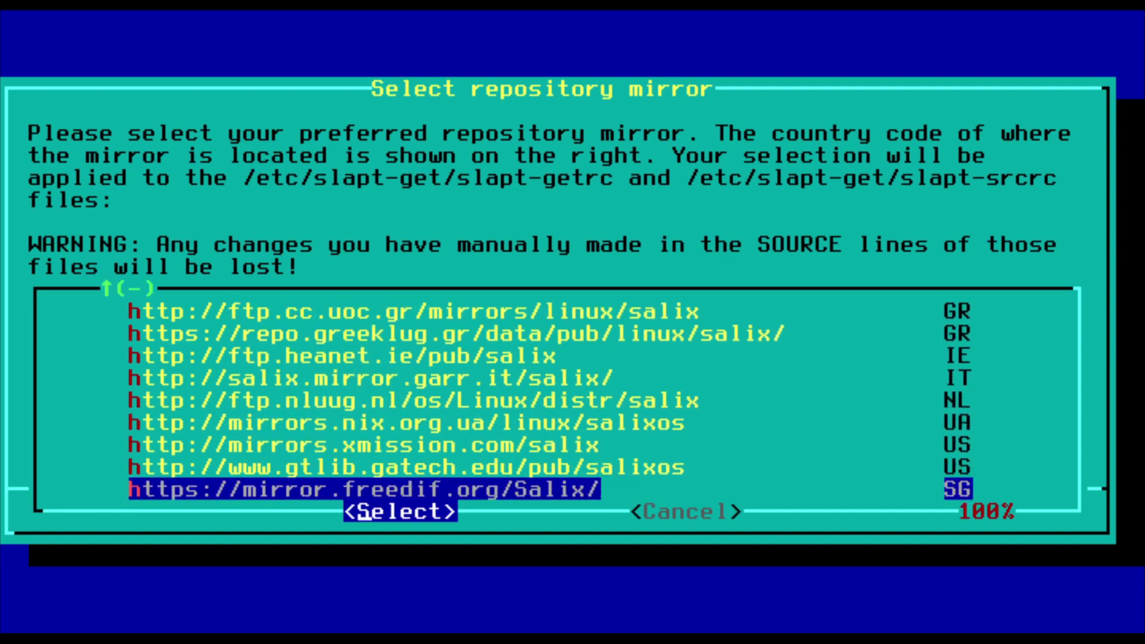
key(Up)
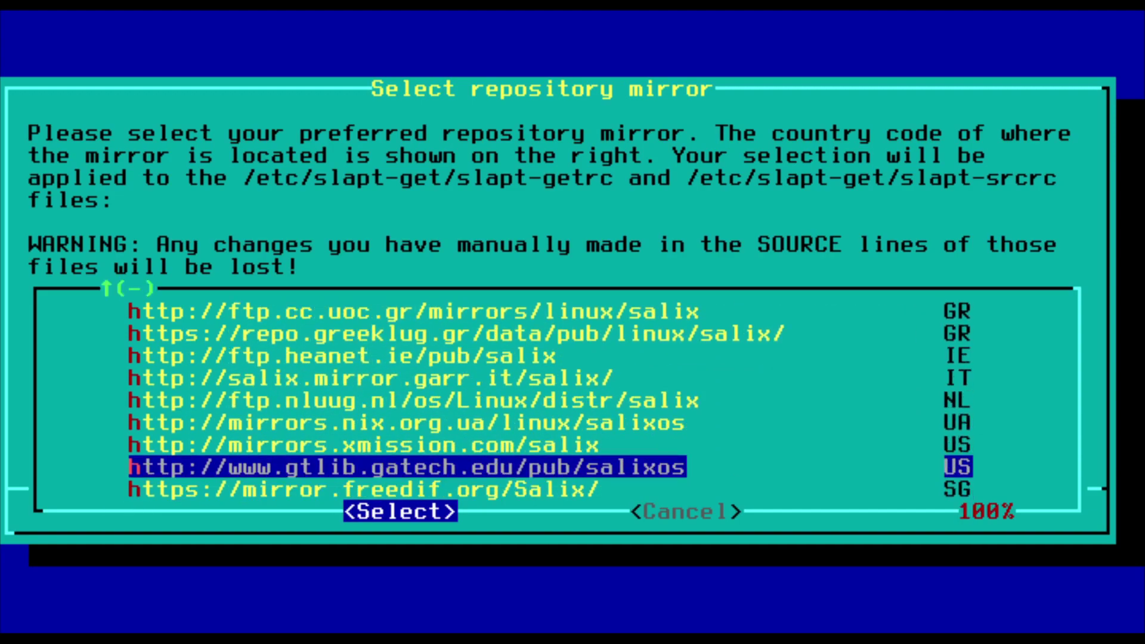
key(Up)
key(Return)
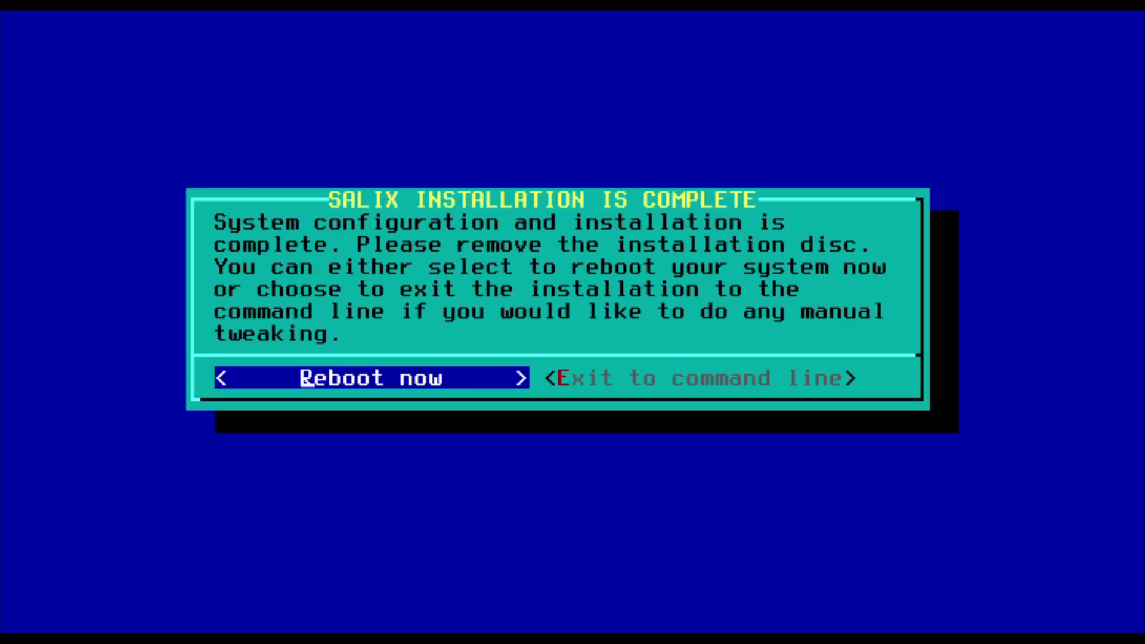
key(Return)
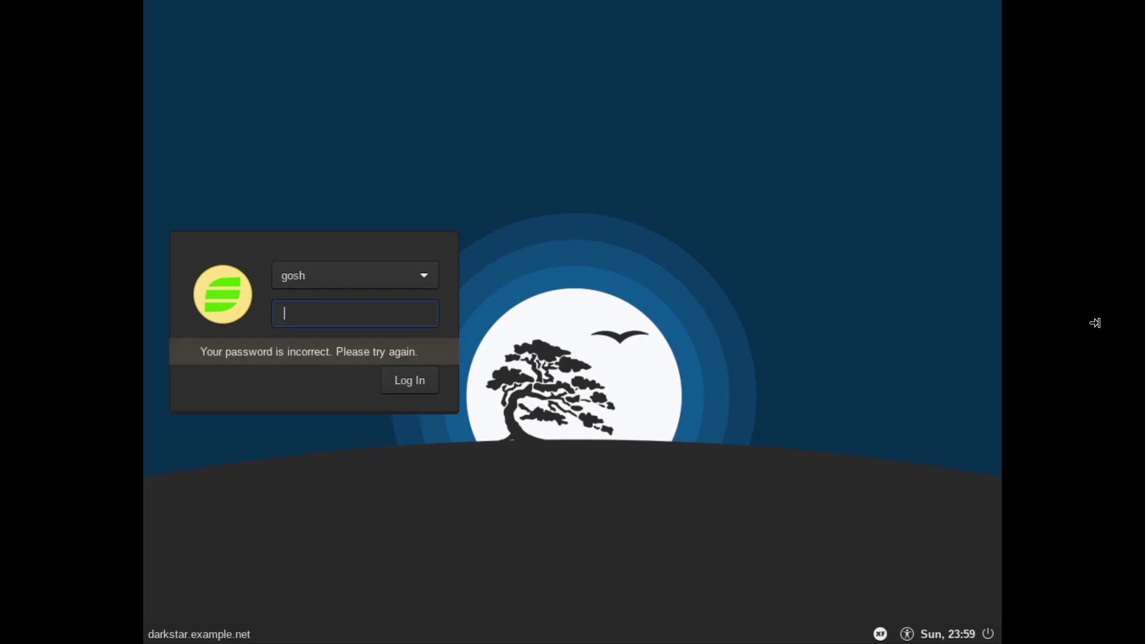
Step: Log in at the LightDM screen with the account password
text(********)
key(Return)
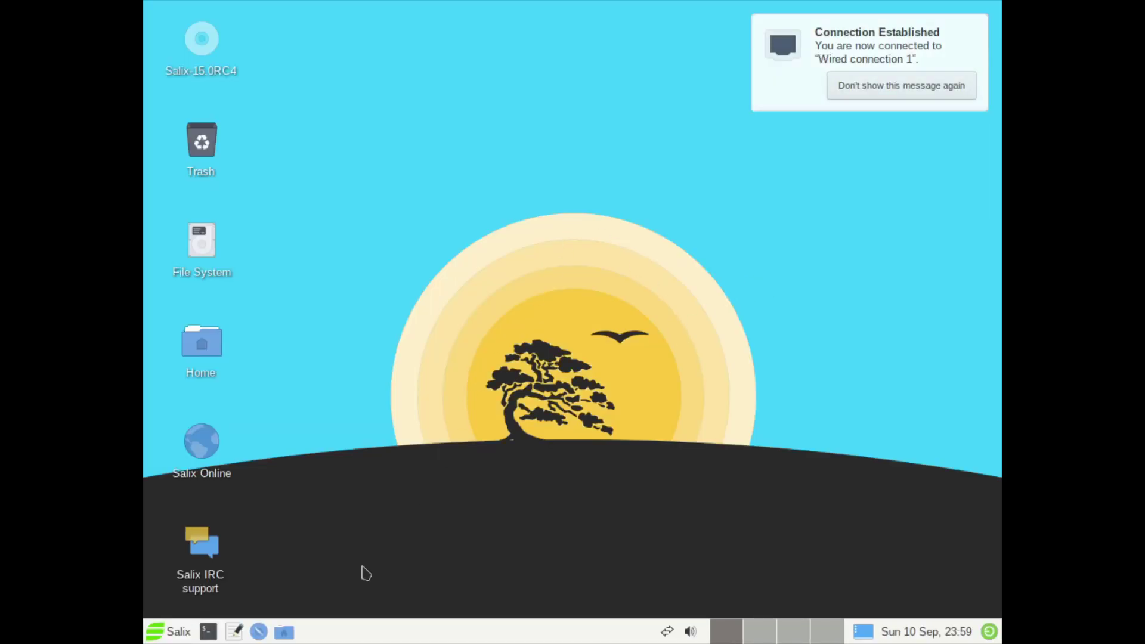
Step: Set the screen resolution to 1920x1080 in Settings > Display, keep it, and close Display
click(169, 636)
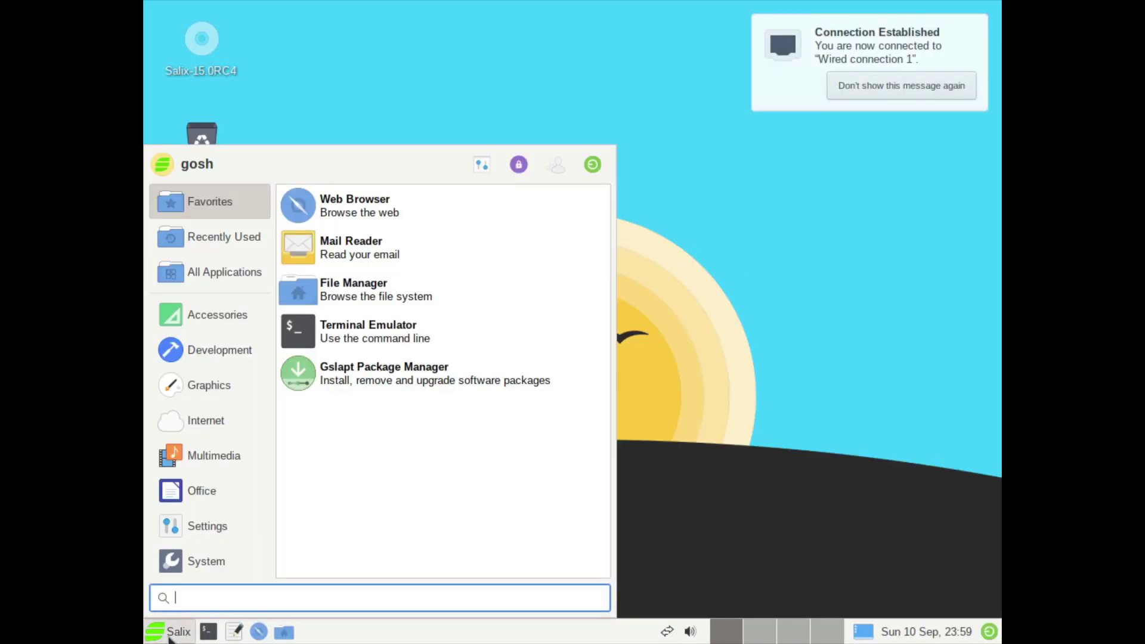
right_click(502, 383)
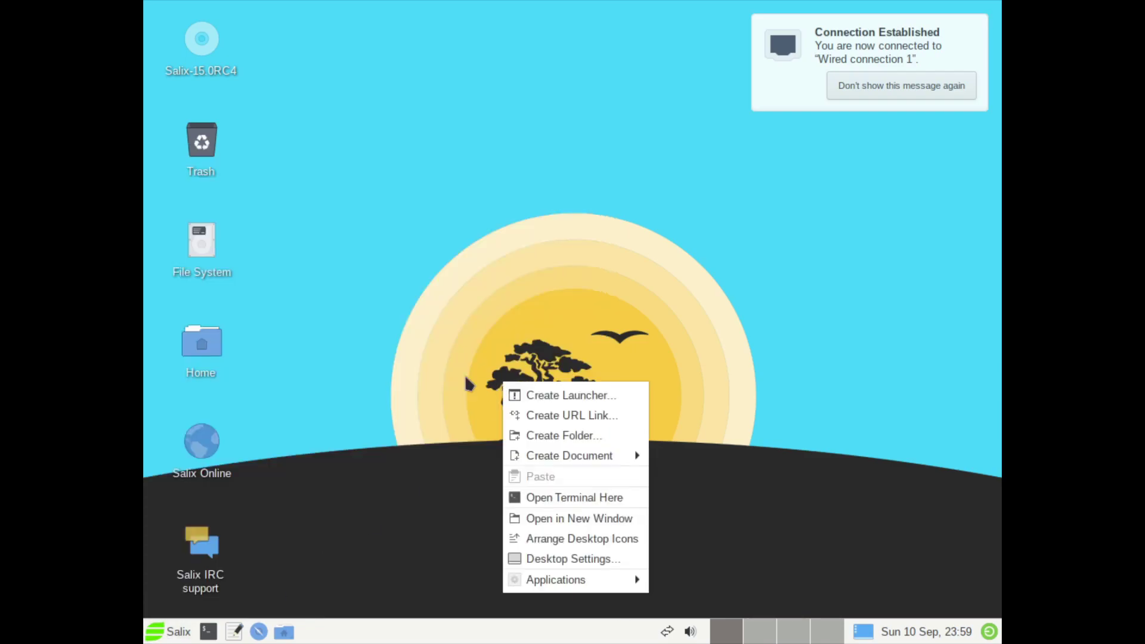
click(420, 375)
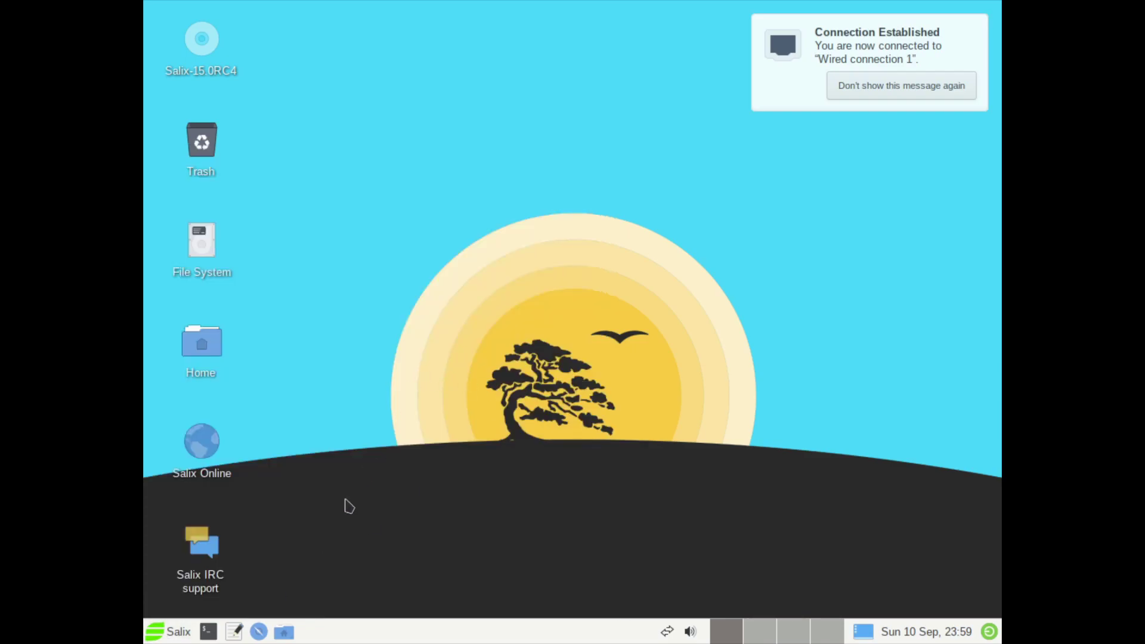
click(154, 638)
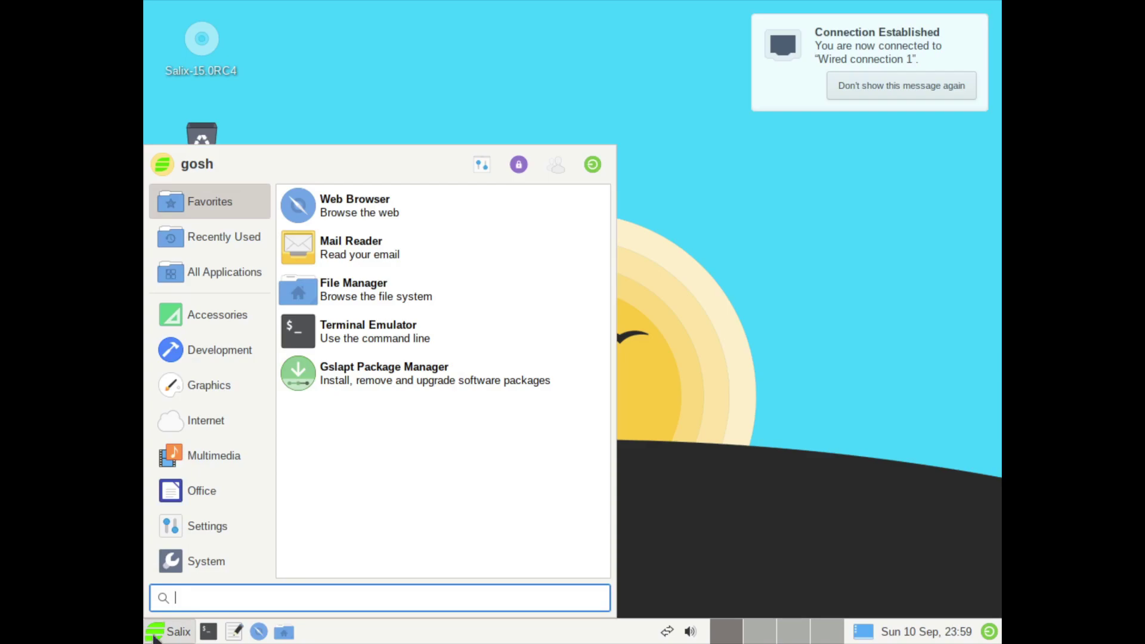
click(194, 528)
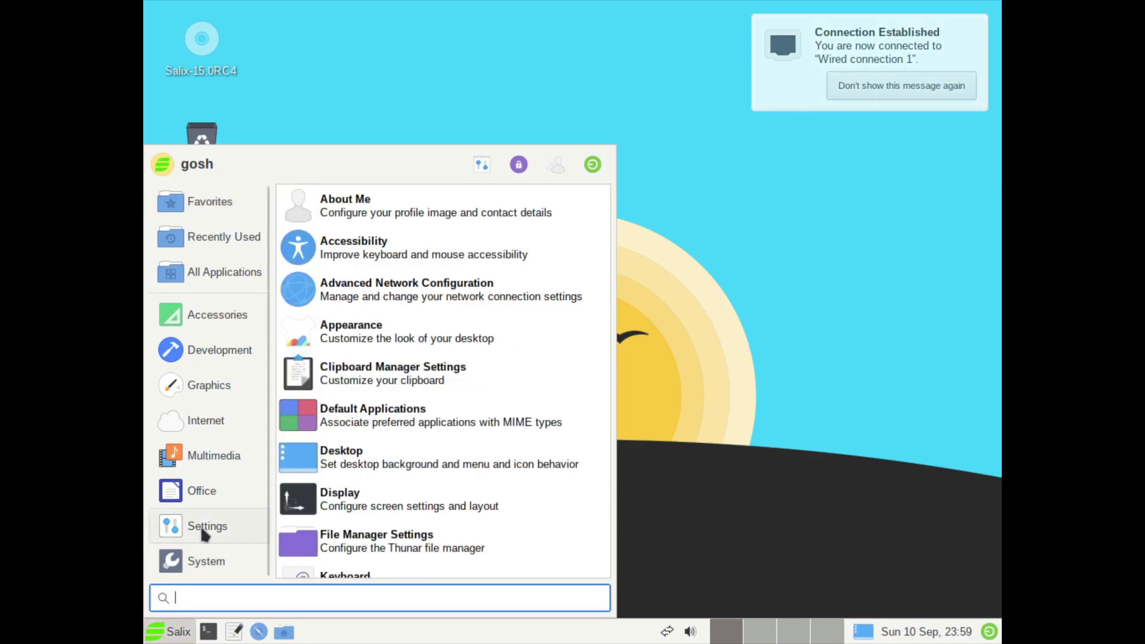
click(421, 499)
click(620, 122)
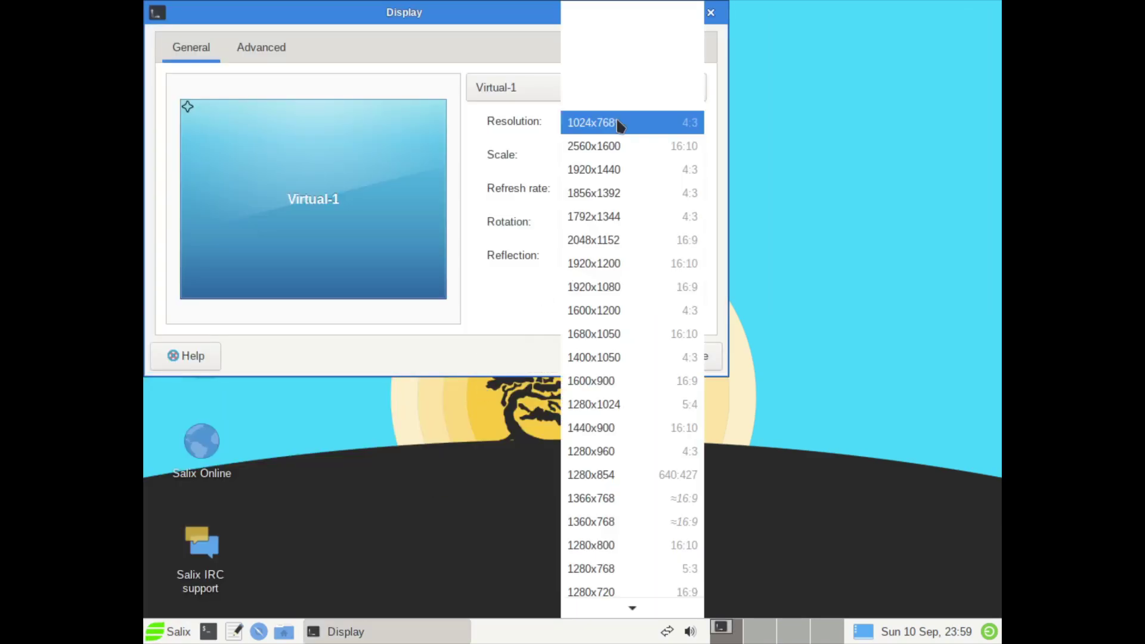
click(671, 288)
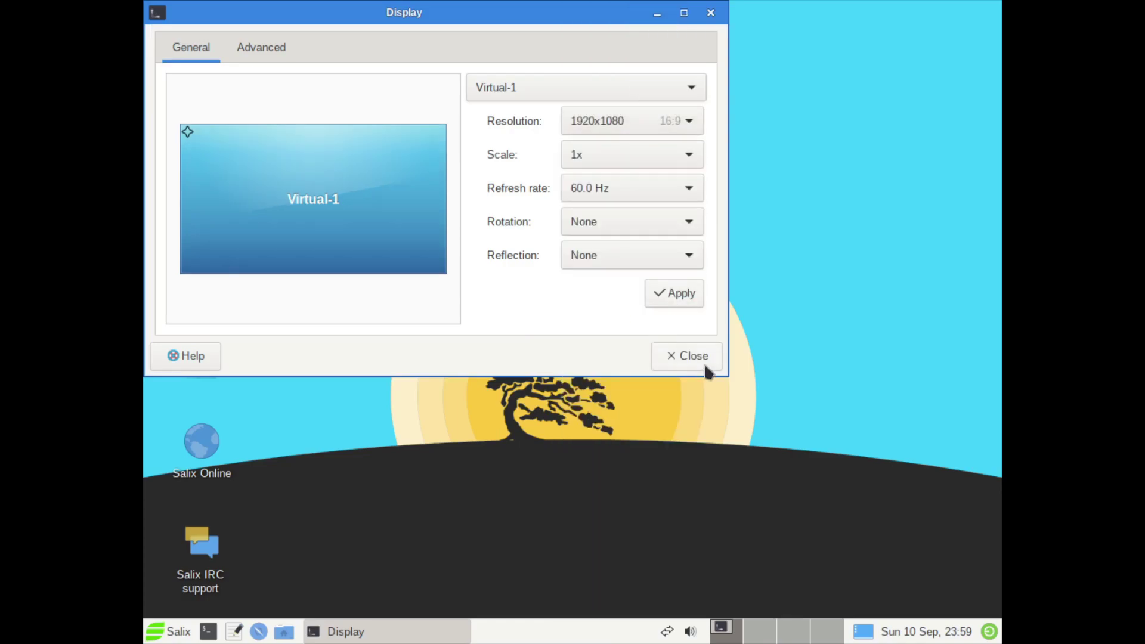
click(670, 293)
click(325, 272)
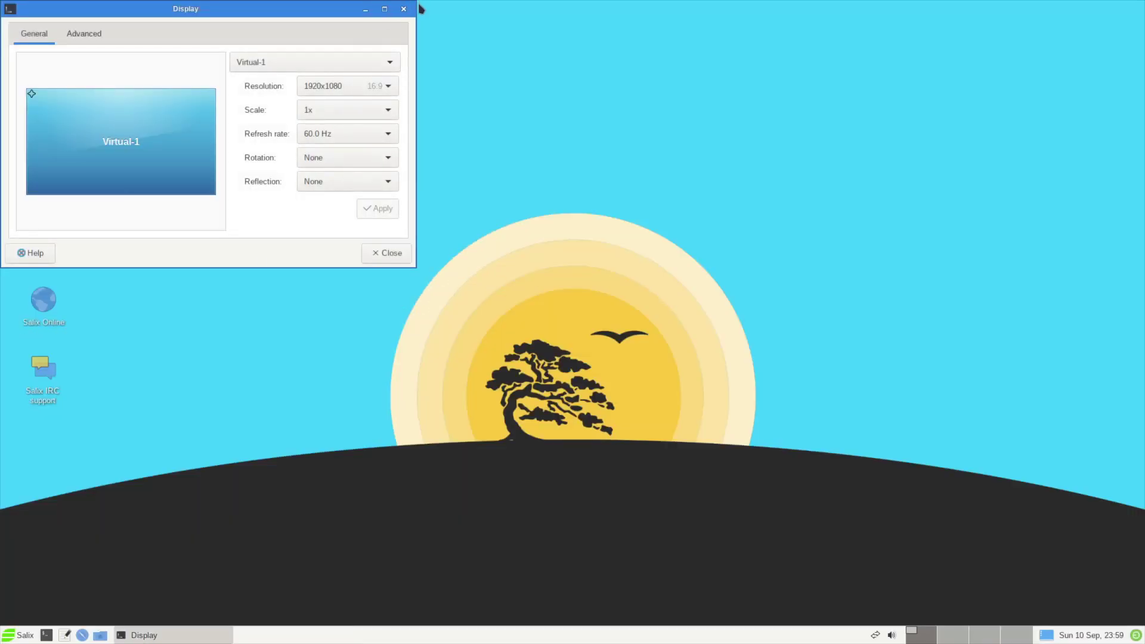
click(403, 9)
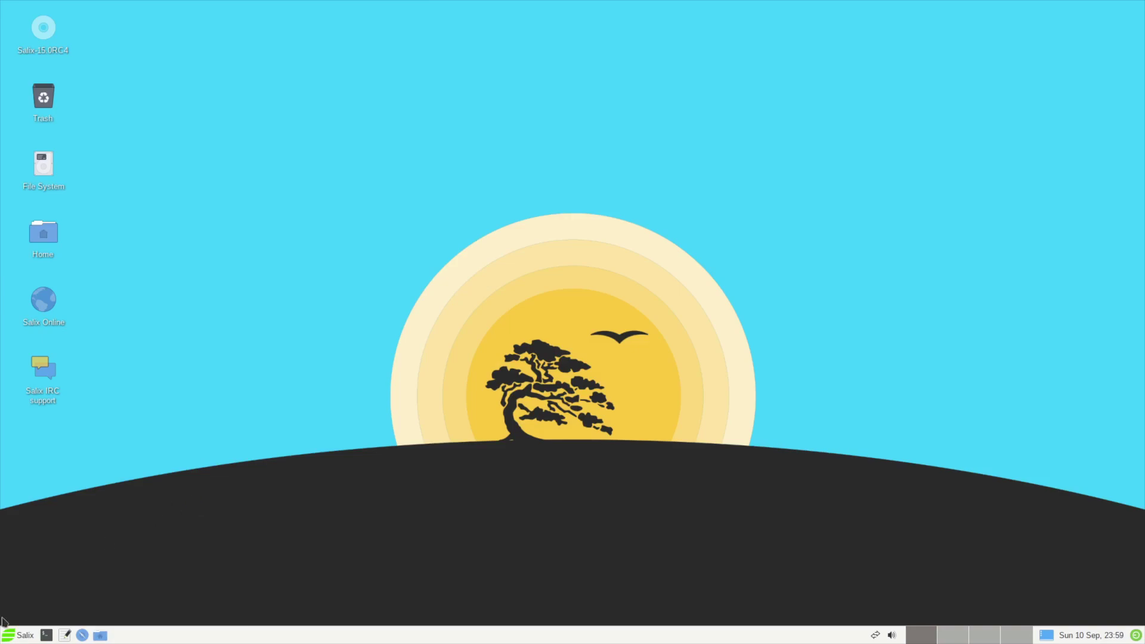
click(7, 636)
key(Escape)
key(super)
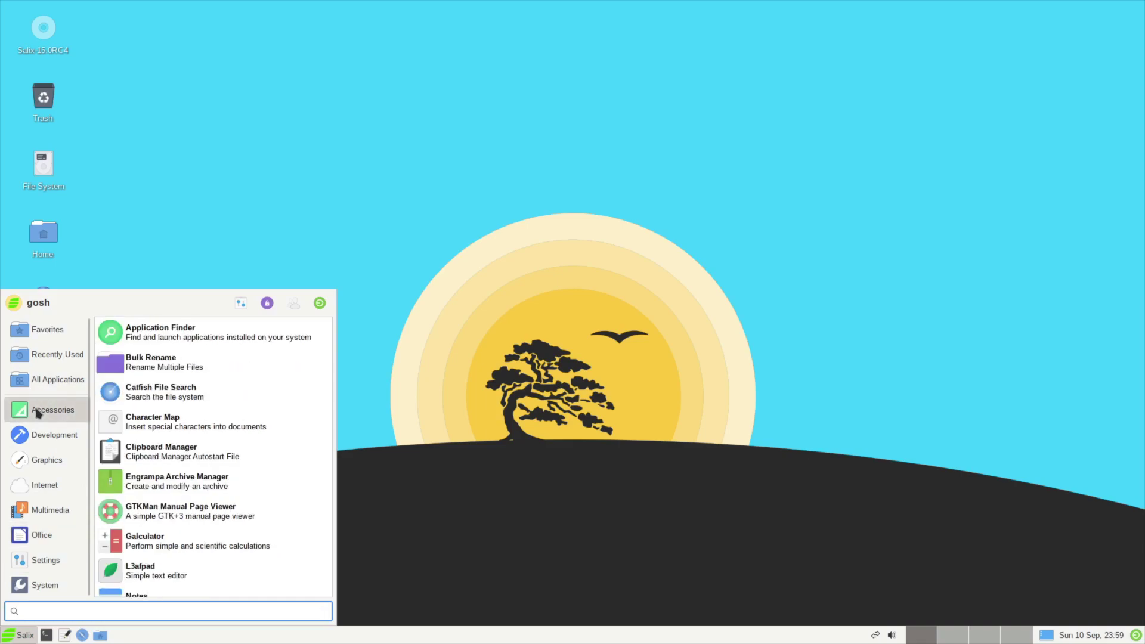
scroll(239, 435, down, 1)
scroll(239, 442, down, 1)
scroll(237, 451, down, 2)
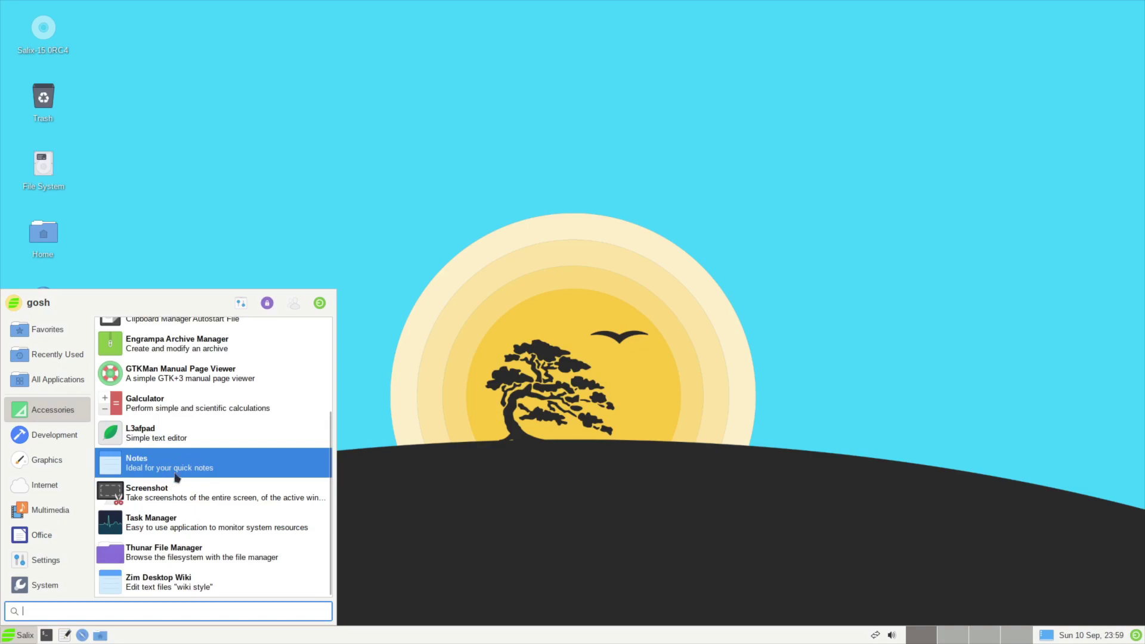
click(185, 522)
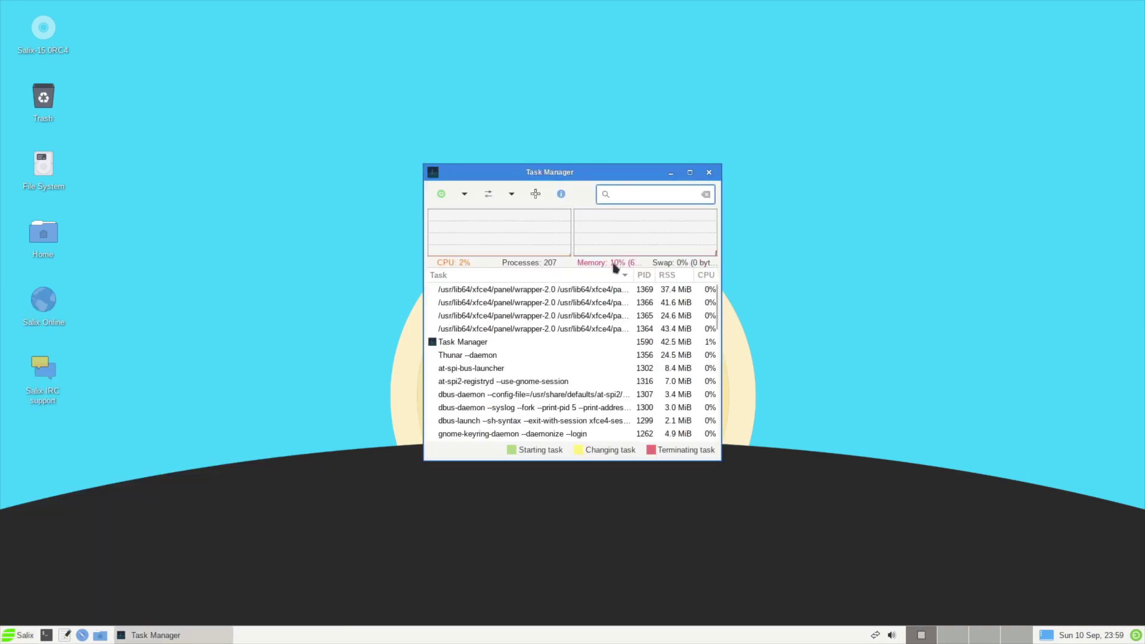
click(689, 173)
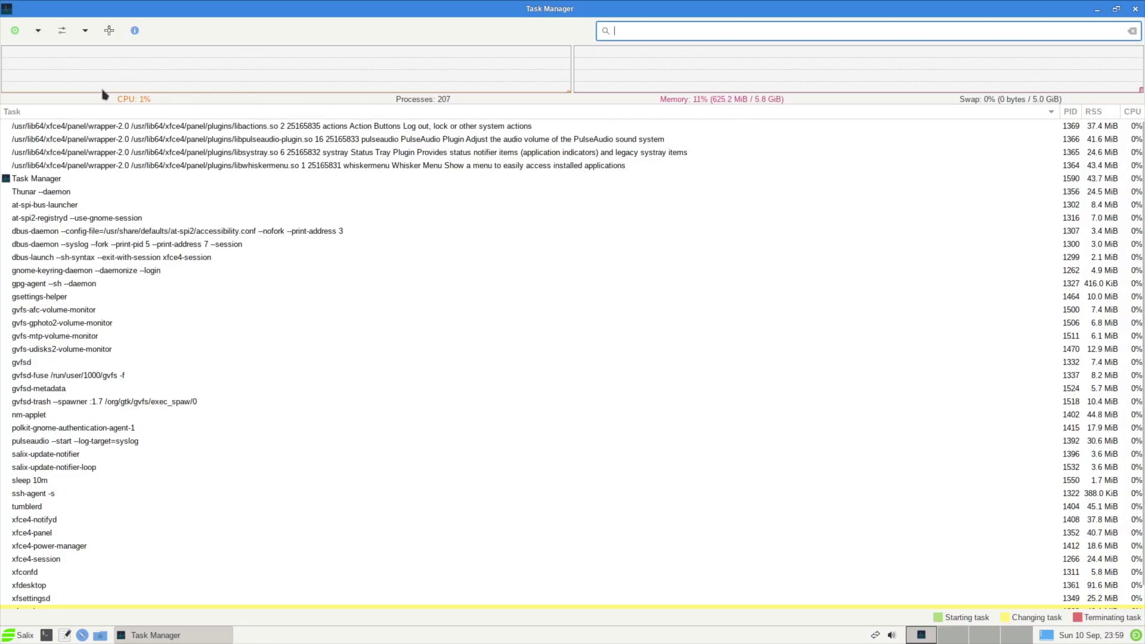
click(1135, 8)
Step: Browse the Development, Graphics, Internet, Multimedia and Office categories of the application menu
click(9, 634)
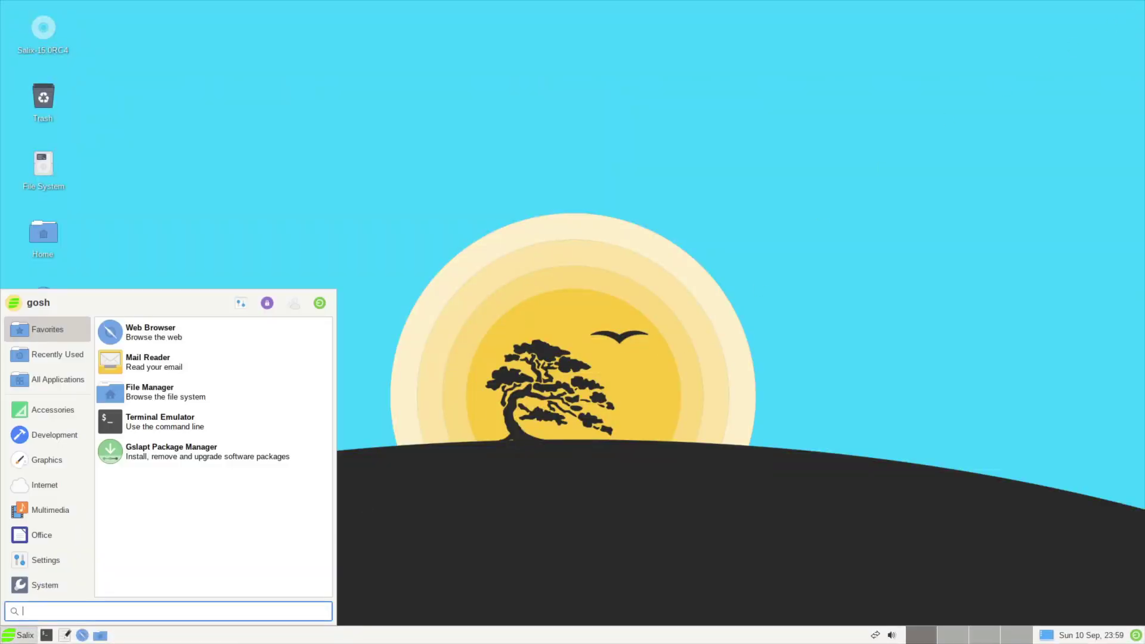
click(56, 434)
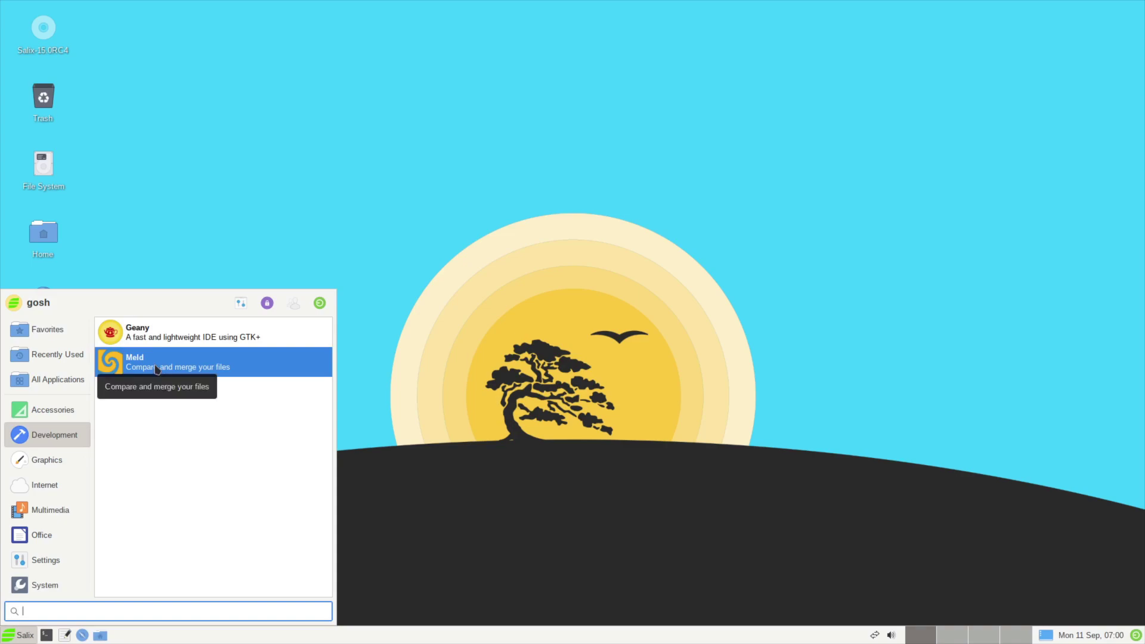
click(50, 470)
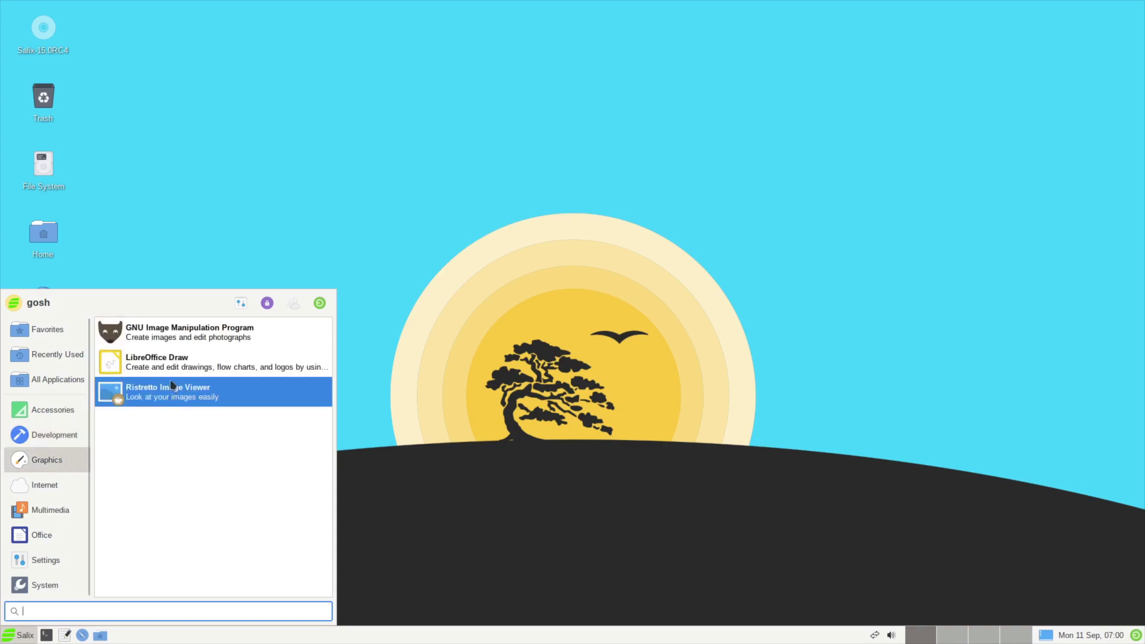
click(26, 511)
click(36, 492)
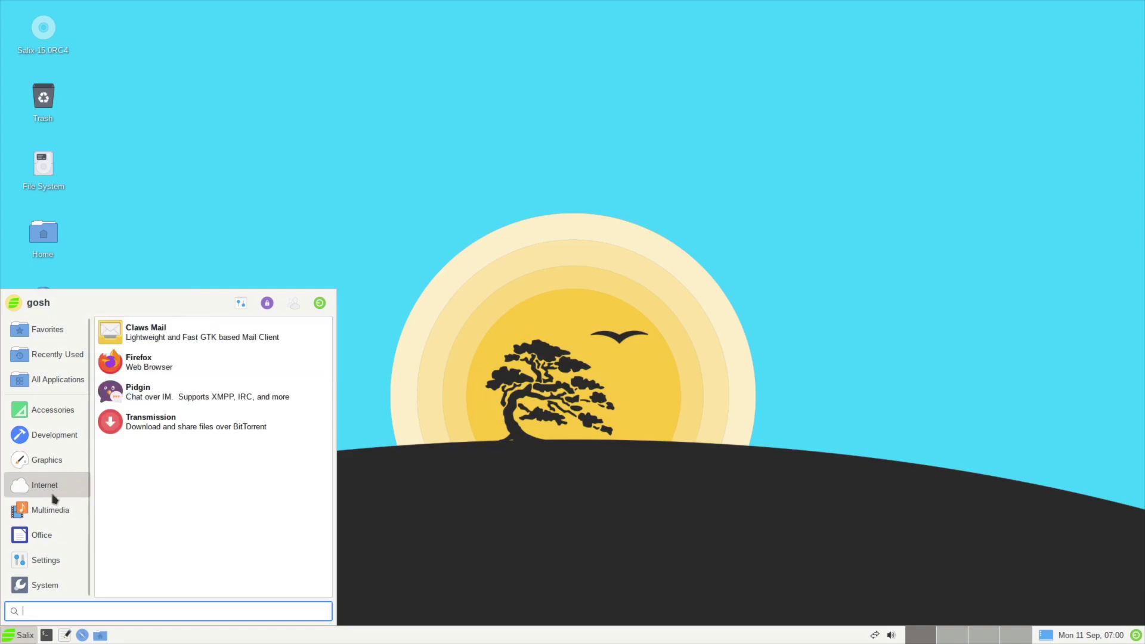
click(43, 515)
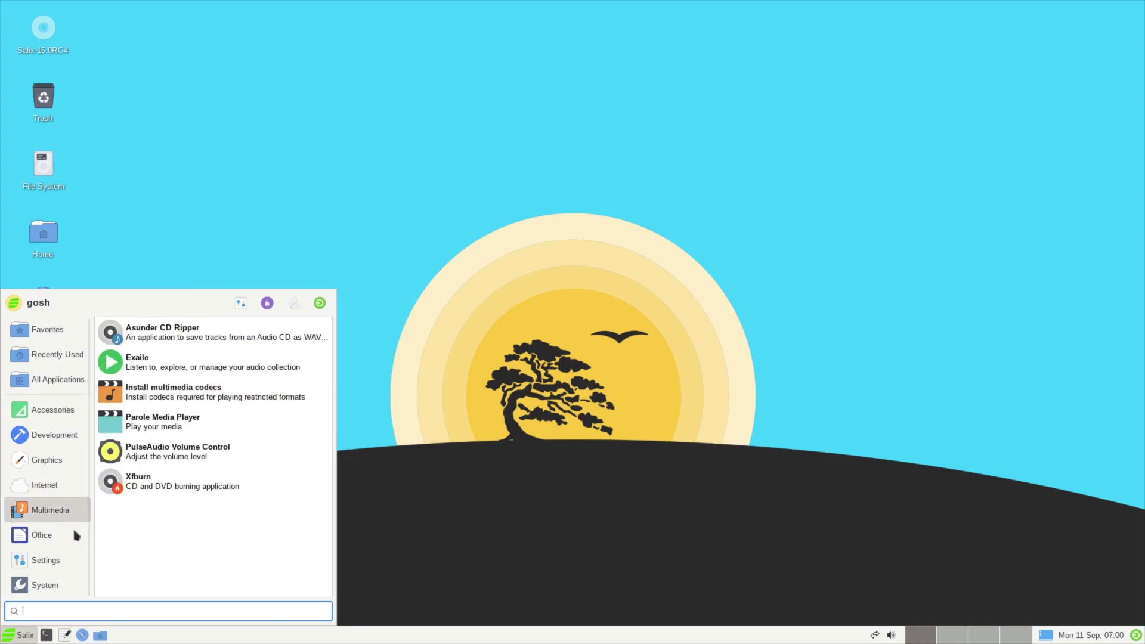
click(55, 539)
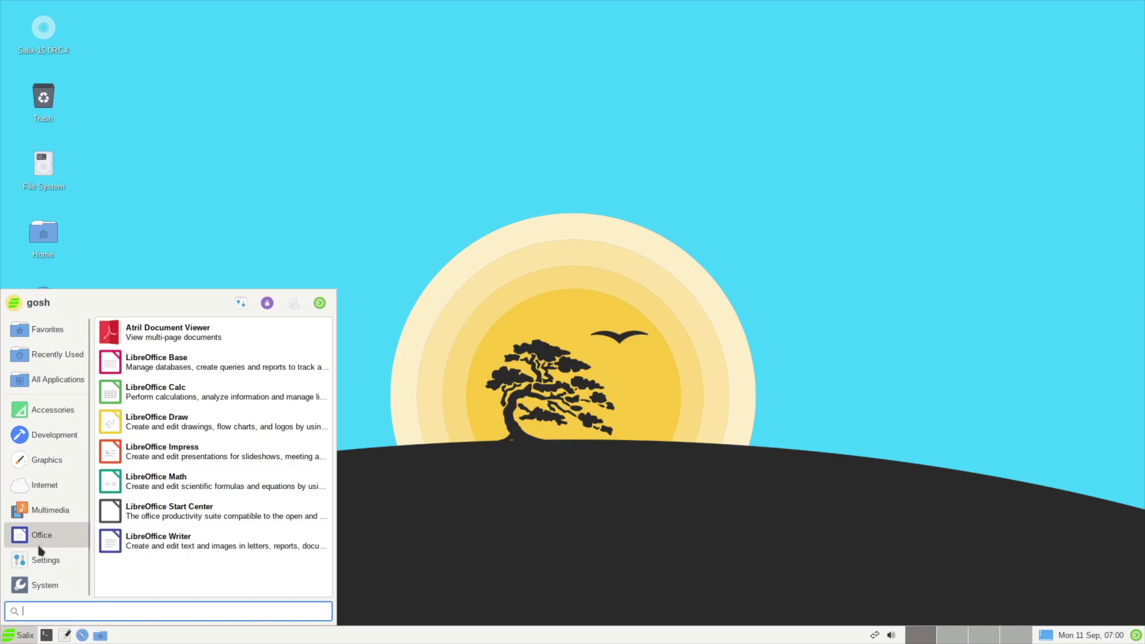
Step: Scroll through the Settings category, then show the System category scrolled back to its top
click(42, 559)
scroll(192, 549, down, 3)
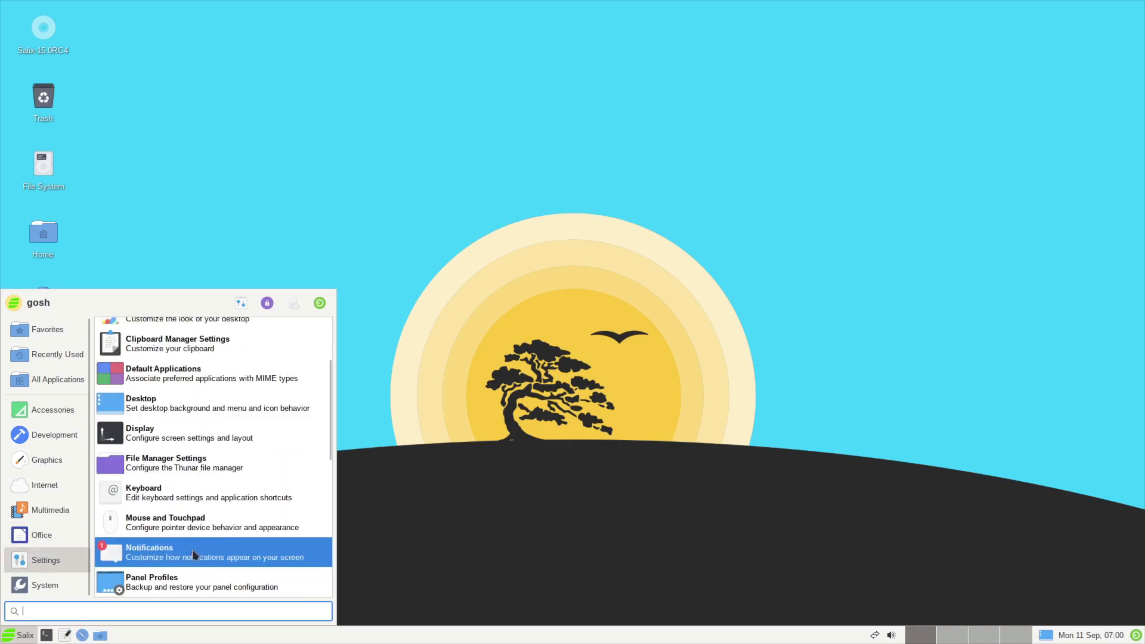
scroll(192, 549, down, 5)
scroll(194, 554, down, 3)
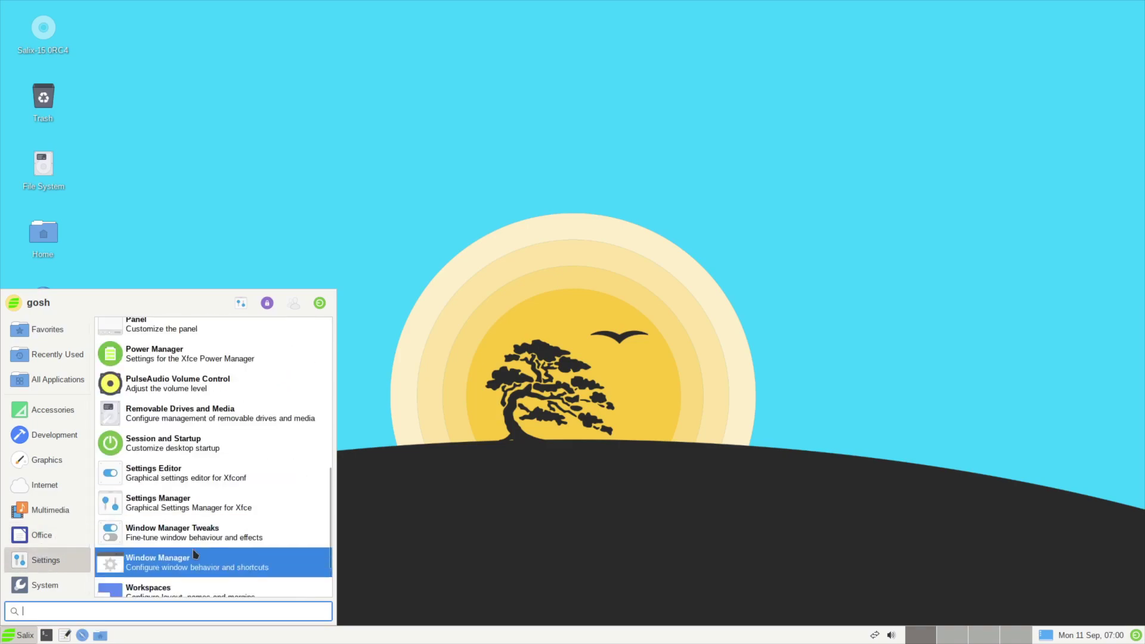
scroll(192, 549, down, 3)
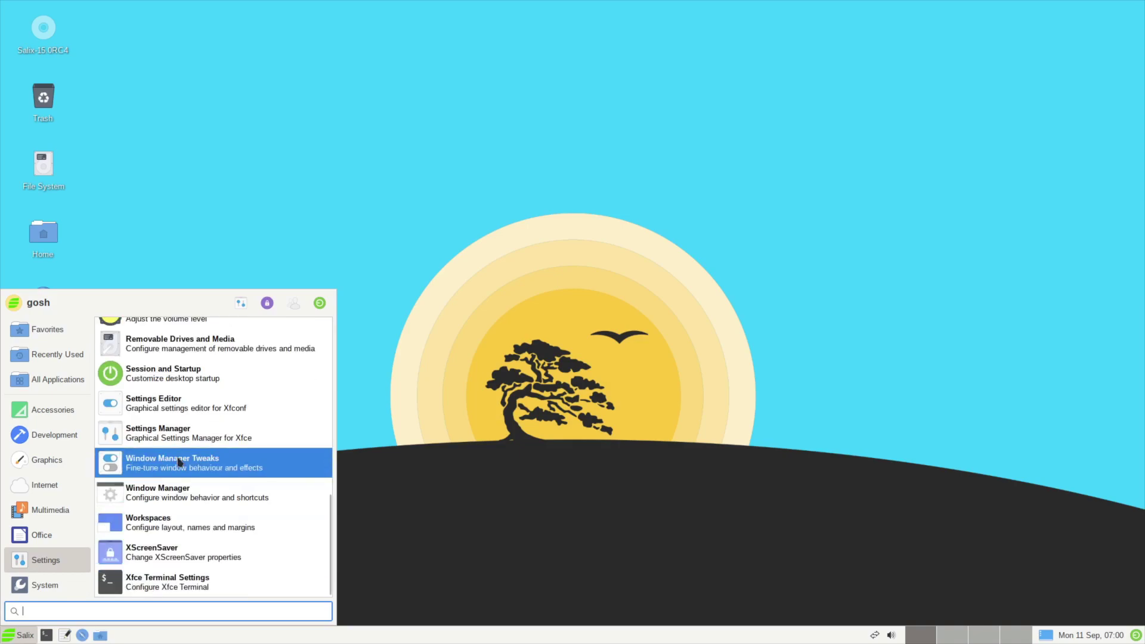
click(33, 586)
scroll(211, 523, down, 5)
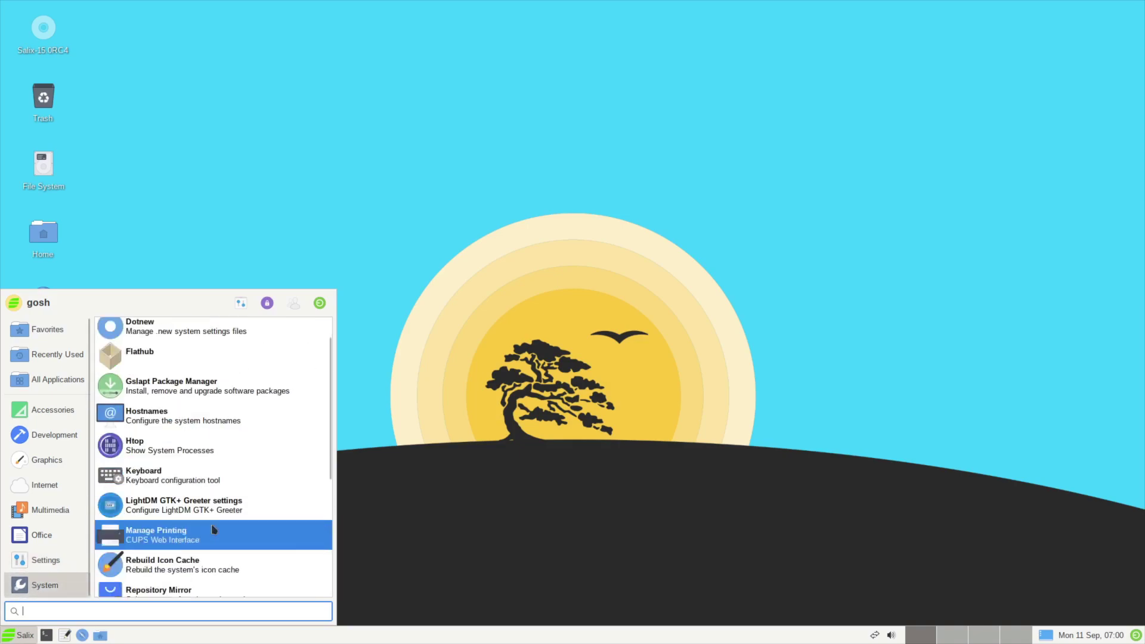
scroll(210, 530, down, 3)
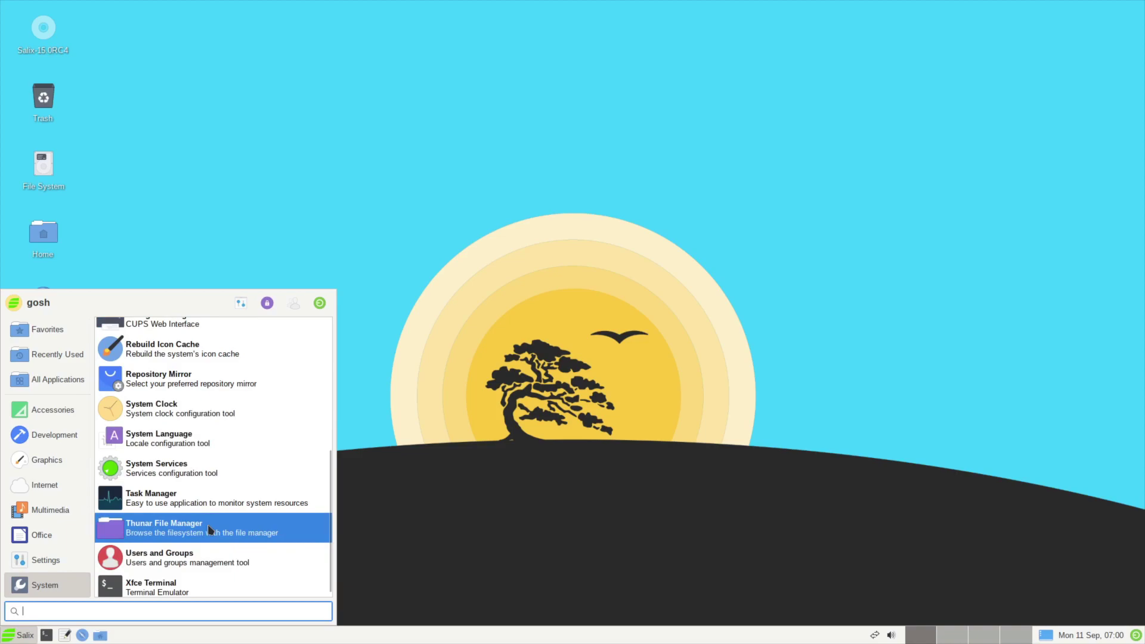
scroll(207, 529, up, 4)
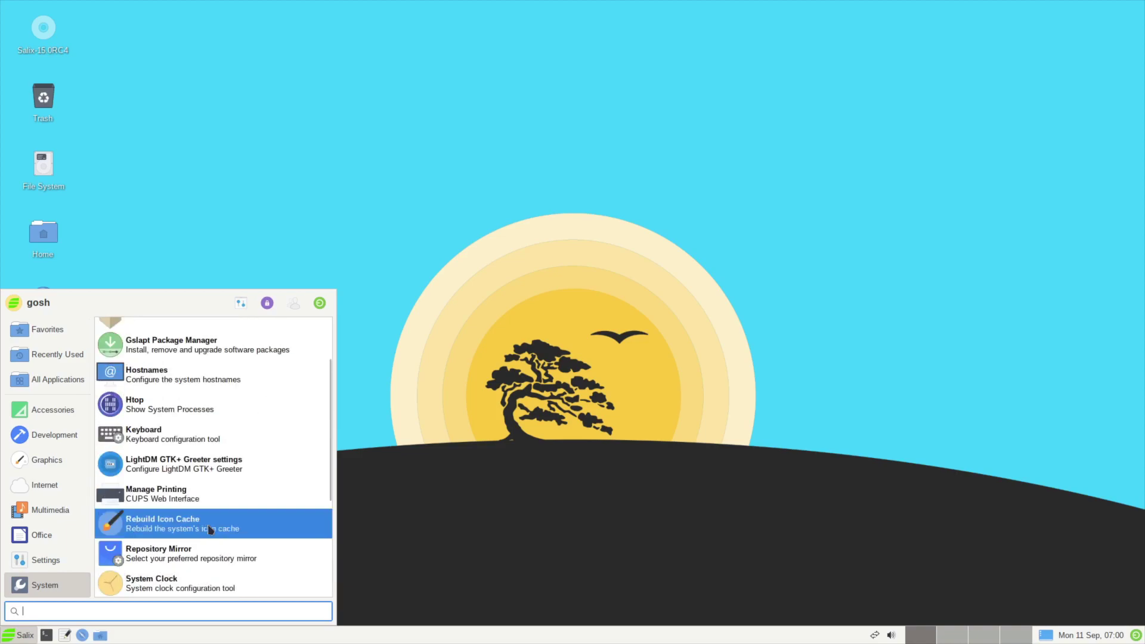
scroll(210, 528, up, 2)
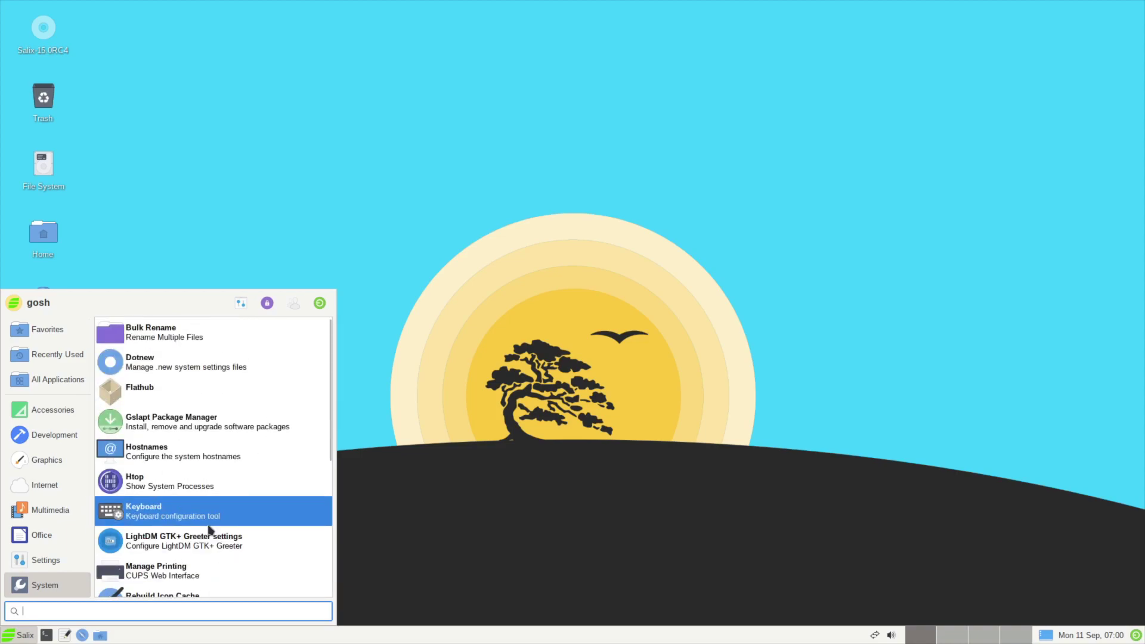
Step: Open Flathub in Firefox, dismiss the privacy notice, browse recently added apps, then close Firefox
click(150, 387)
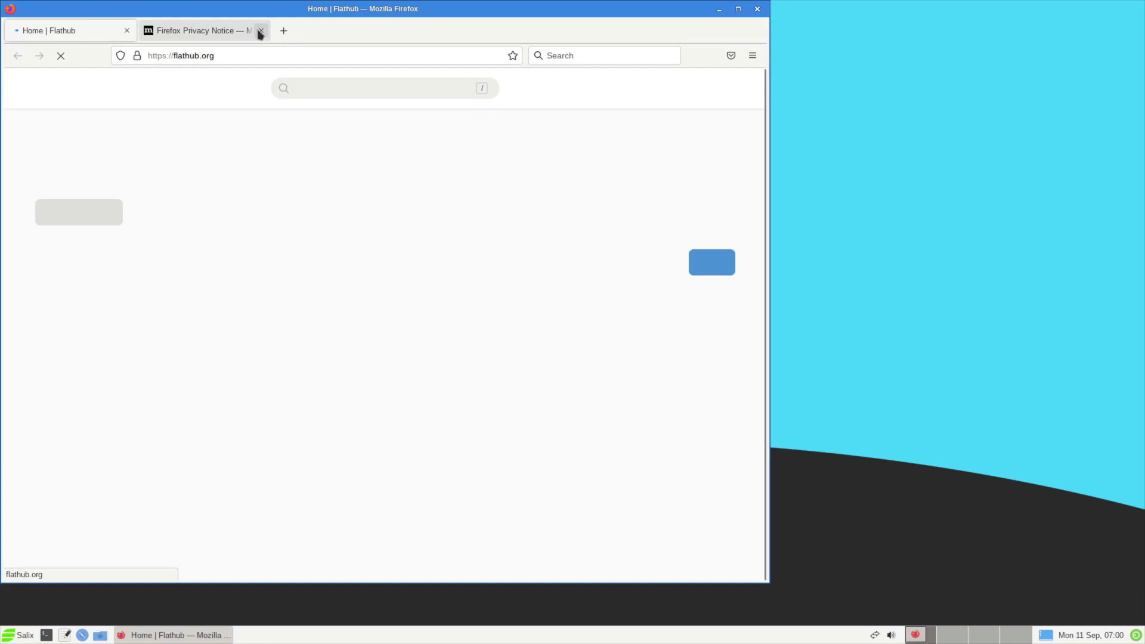
click(261, 34)
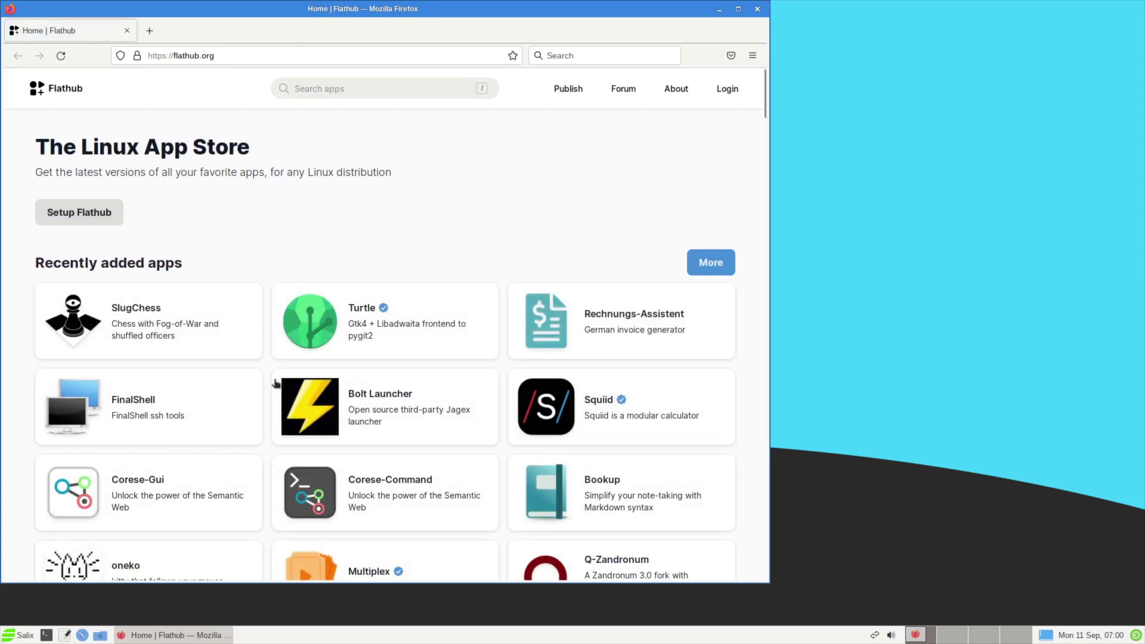
scroll(283, 375, down, 5)
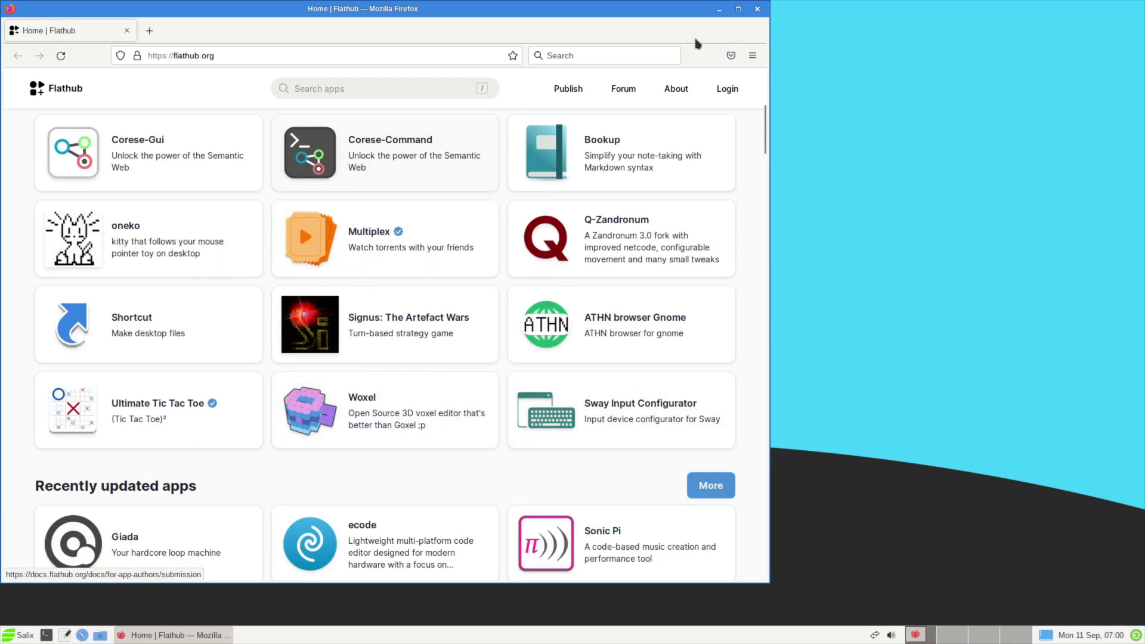
click(757, 9)
click(18, 634)
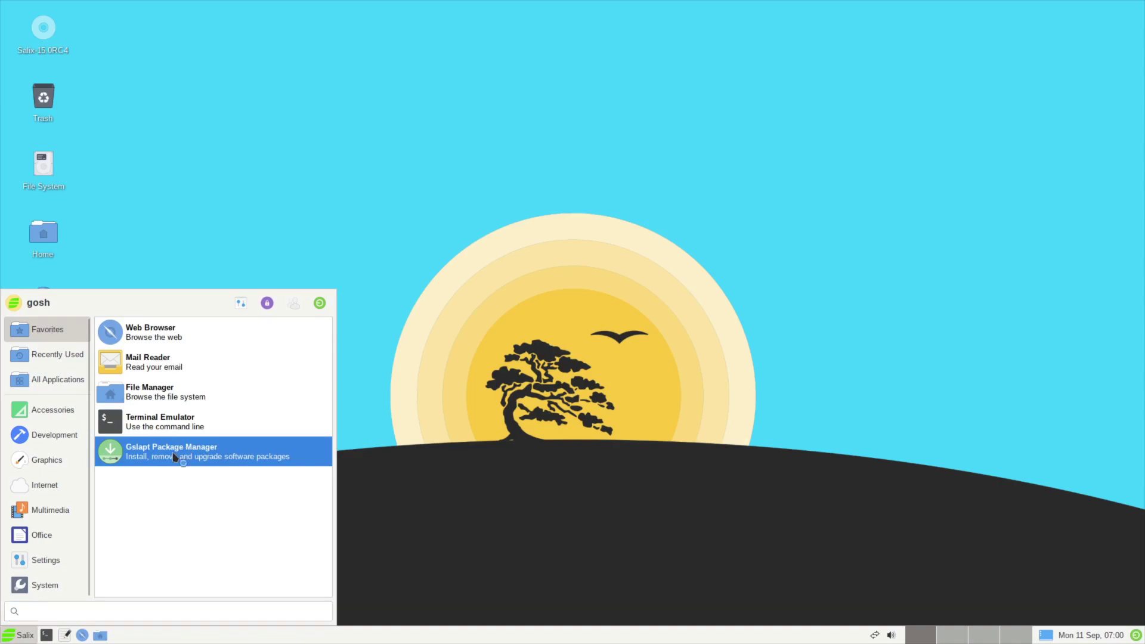
Step: Launch Gslapt with the administrator password and check its changelog, which reports none found
click(176, 453)
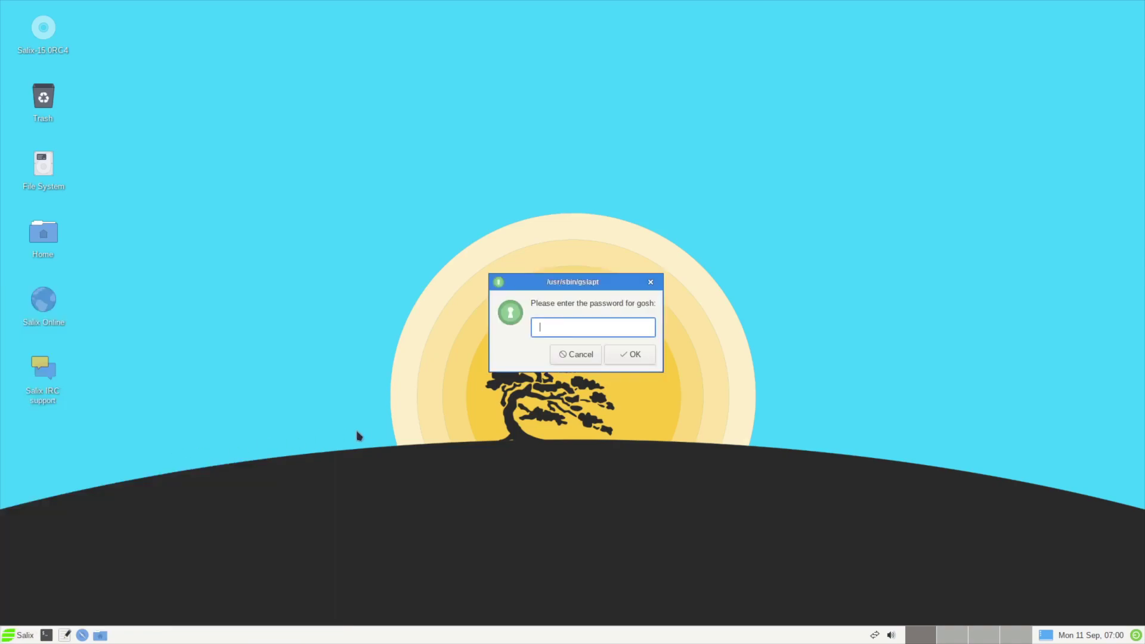
click(608, 356)
click(506, 183)
click(527, 219)
click(615, 335)
Step: View Gslapt's About information, confirming version 0.5.9, then close it
click(507, 183)
click(526, 231)
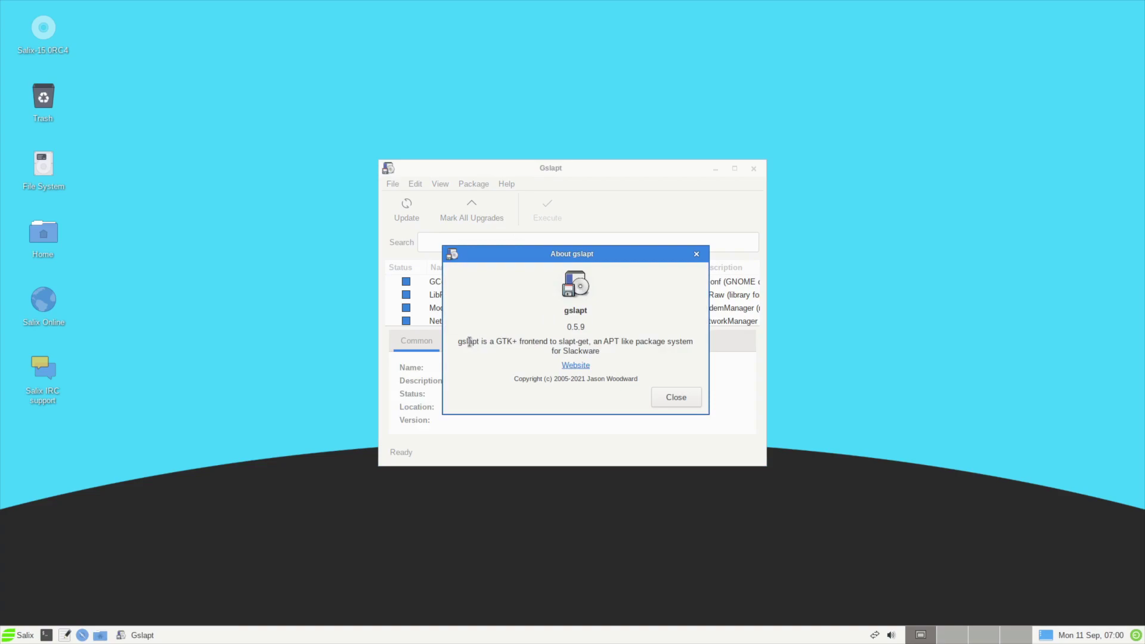
drag(469, 341, 603, 342)
click(676, 397)
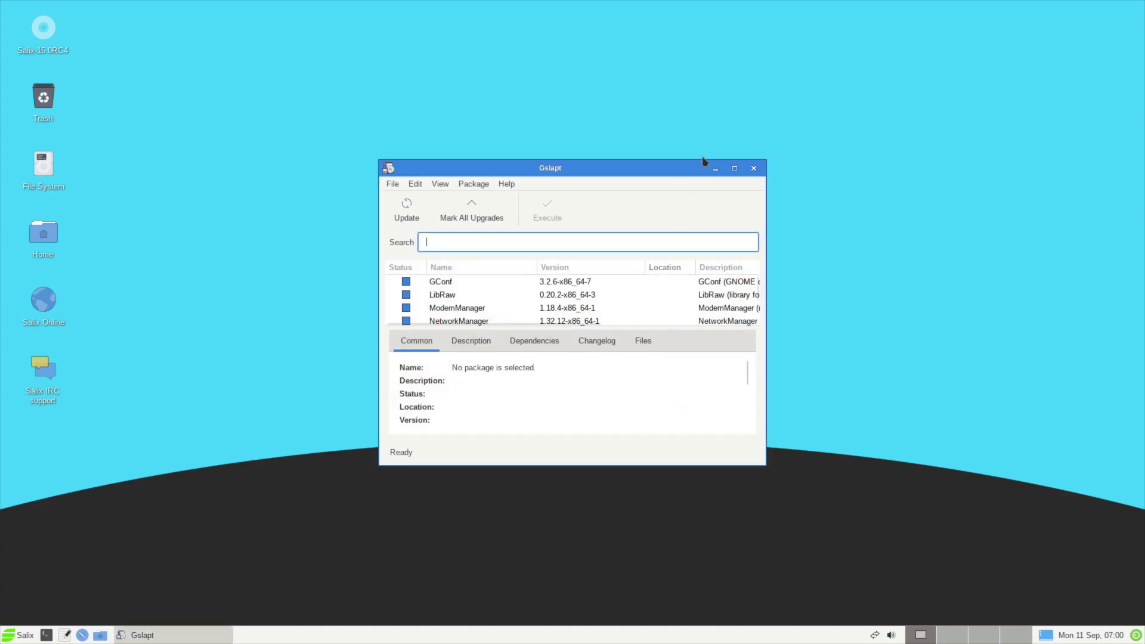
Step: Maximize Gslapt, then in a terminal run sudo slapt-get to view its help
click(733, 170)
click(46, 635)
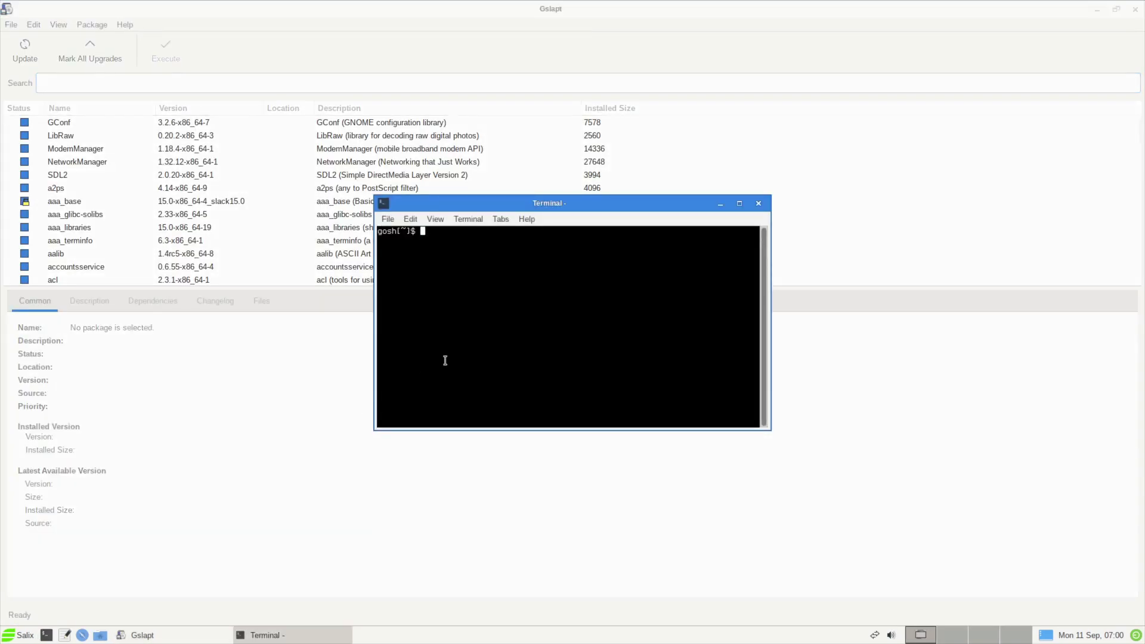
text(sudo slapt-gert)
key(BackSpace)
key(BackSpace)
key(BackSpace)
text(t u)
key(Return)
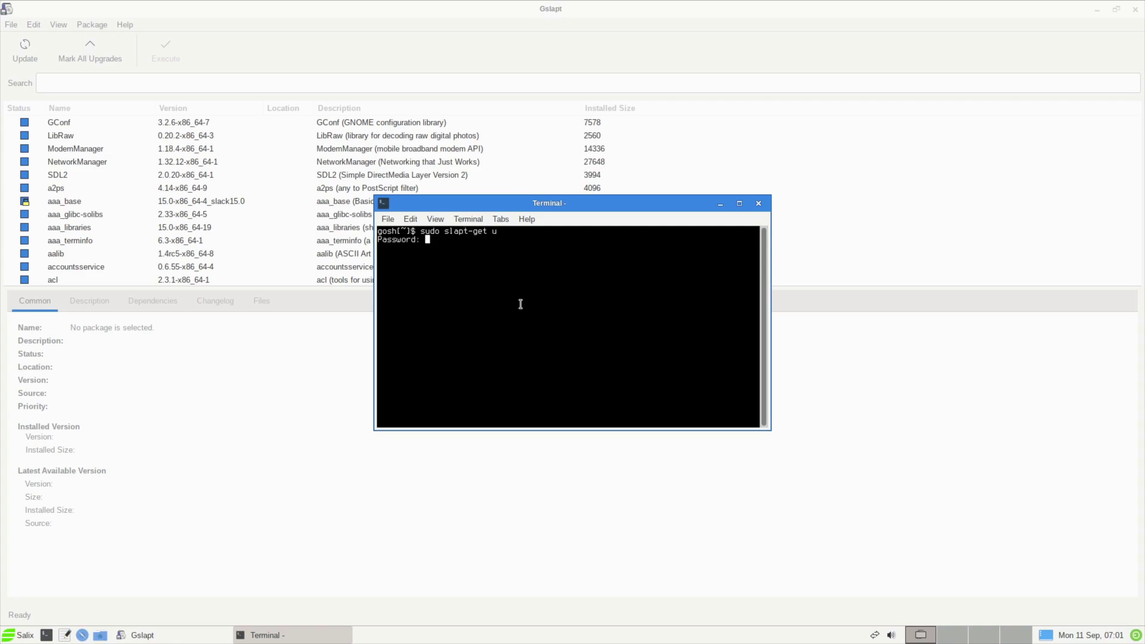
key(Return)
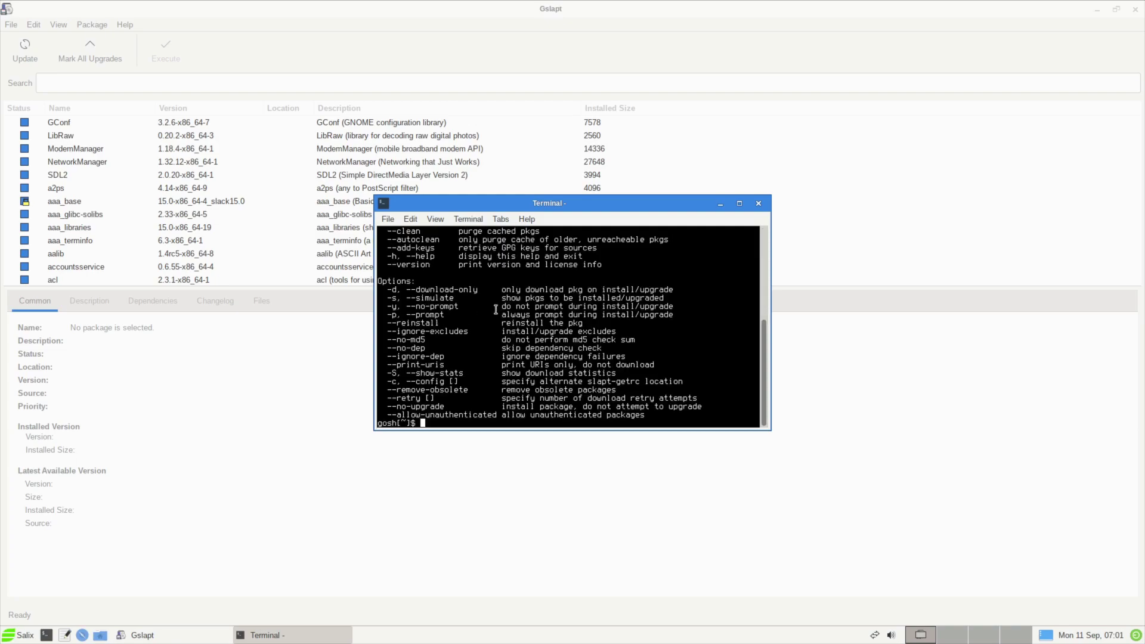
scroll(494, 307, up, 2)
scroll(494, 307, up, 6)
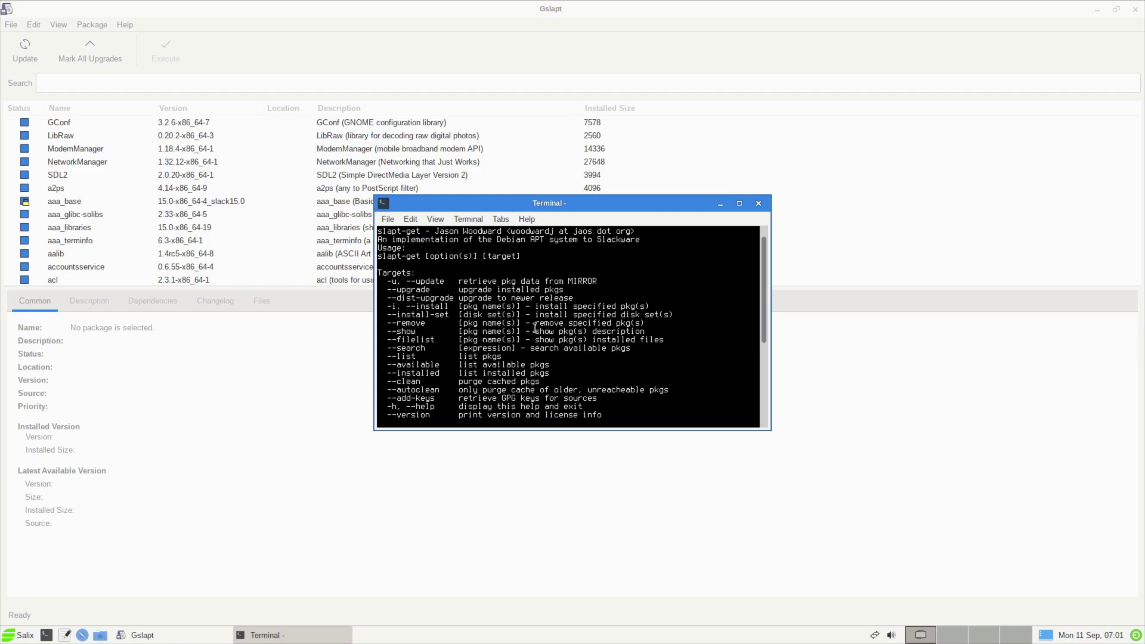
scroll(534, 327, down, 6)
Step: Try installing VLC with sudo slapt-get -i vlc, which fails for missing package data
text(sudo a)
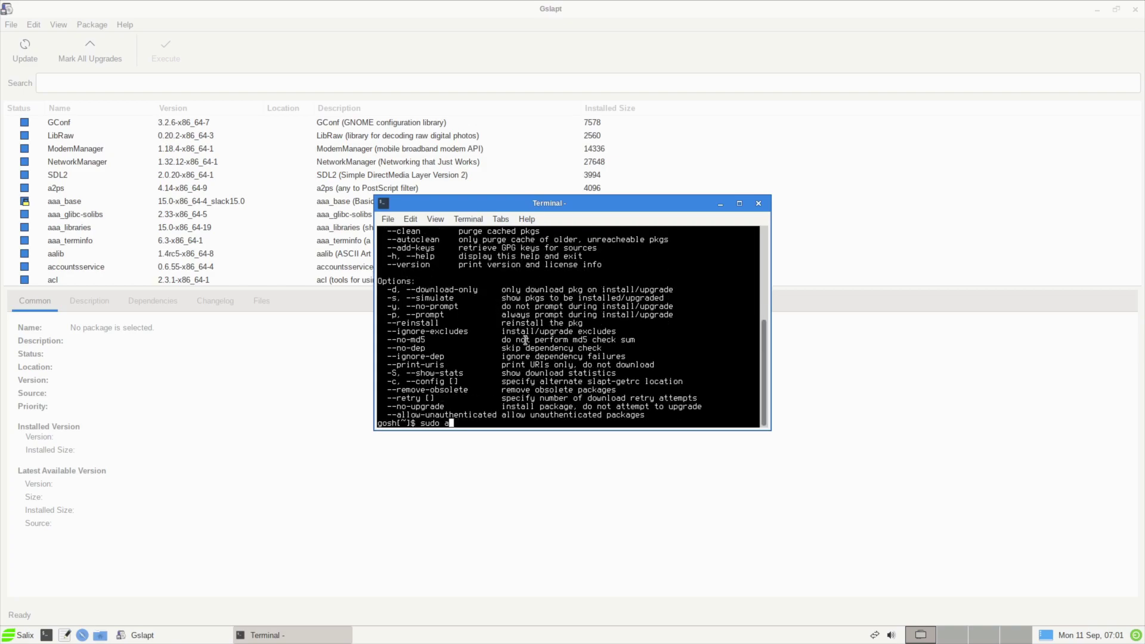
key(BackSpace)
text(slapt-get)
scroll(520, 316, up, 3)
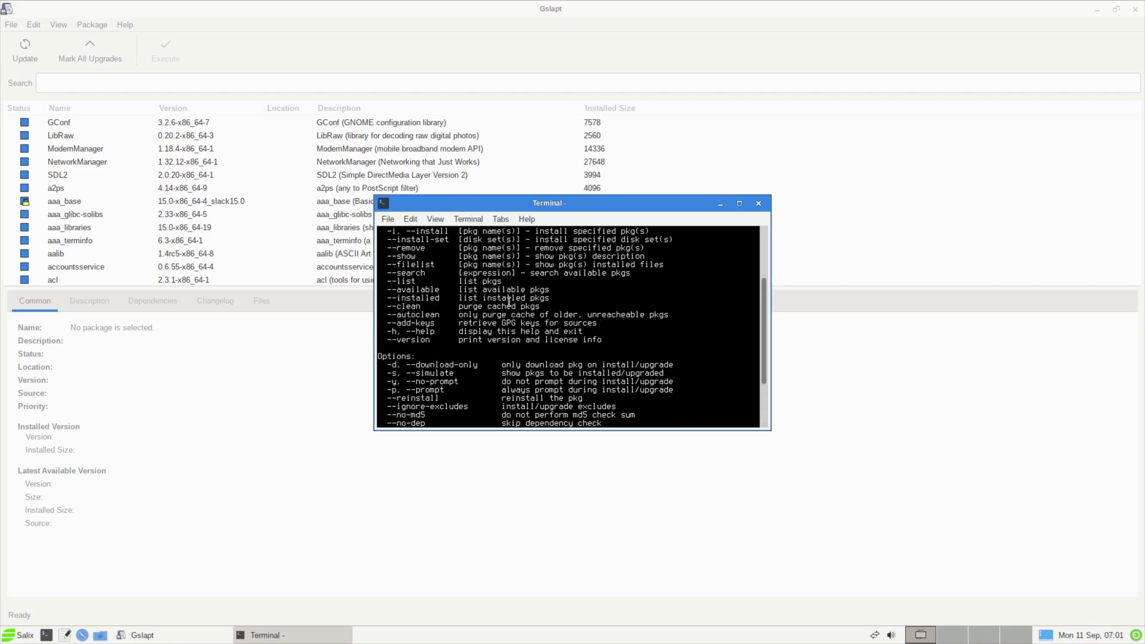
scroll(534, 333, down, 3)
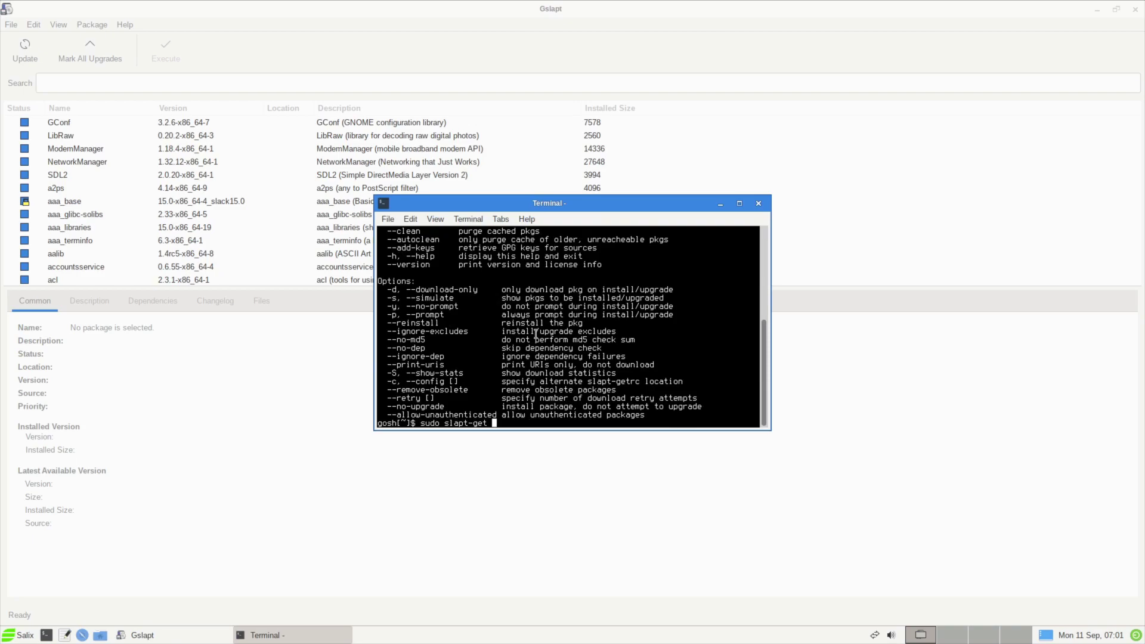
text(-i vlc)
key(Return)
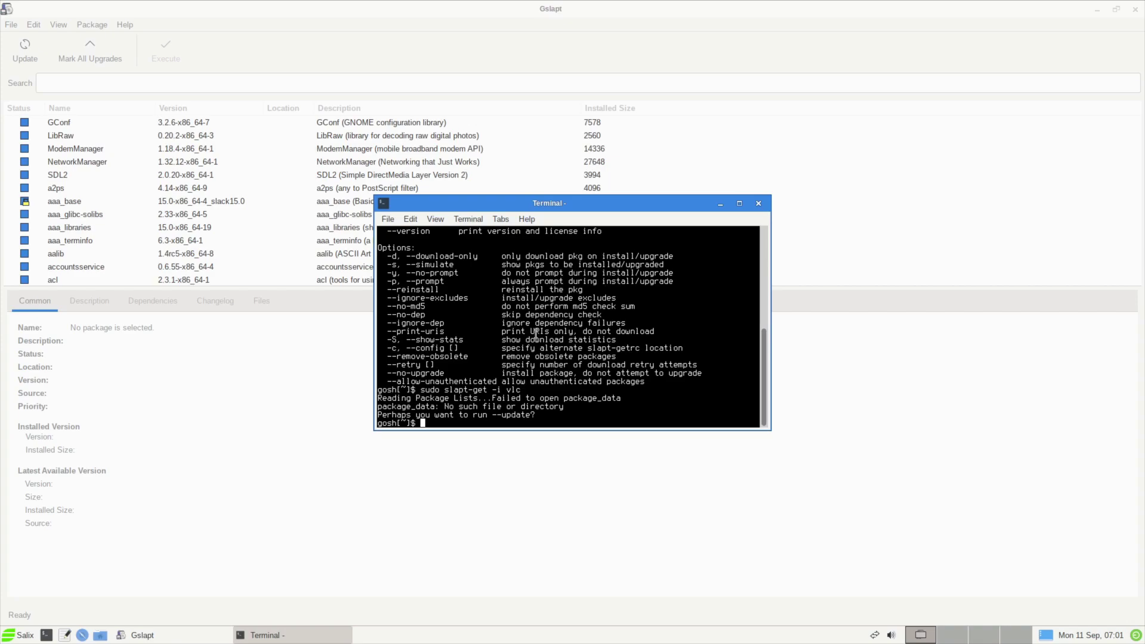
Step: Refresh the package lists from the mirrors with sudo slapt-get --update
key(Up)
key(BackSpace)
key(BackSpace)
key(BackSpace)
key(BackSpace)
key(BackSpace)
text(==update)
key(Return)
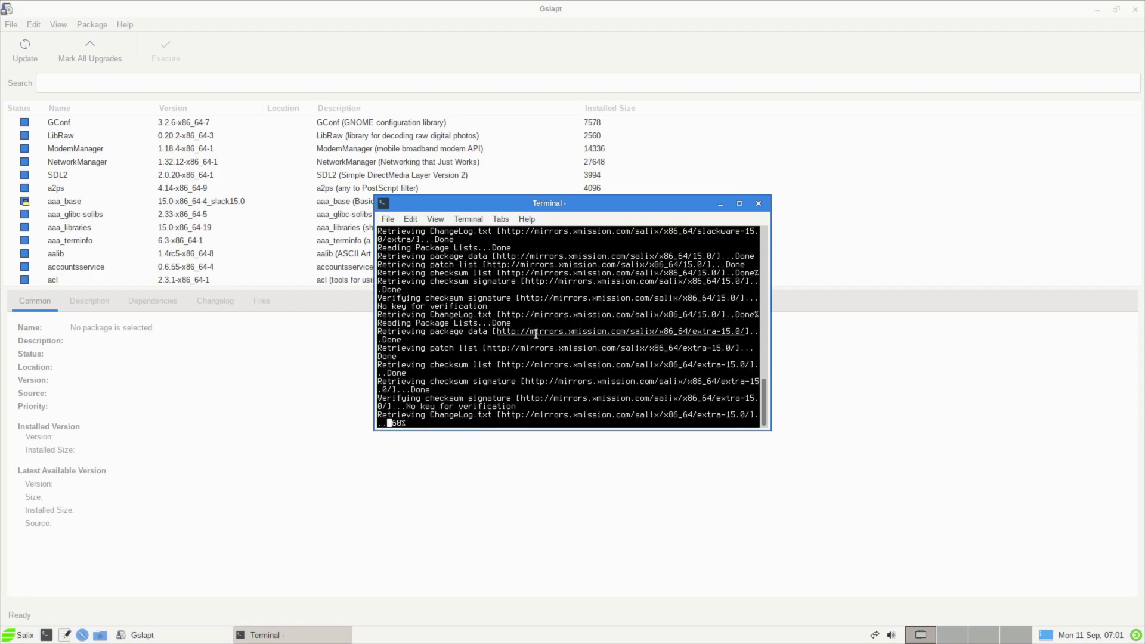
Step: Install vlc-3.0.17.3 and its dependencies with sudo slapt-get -i vlc
text(sudo slapt-get)
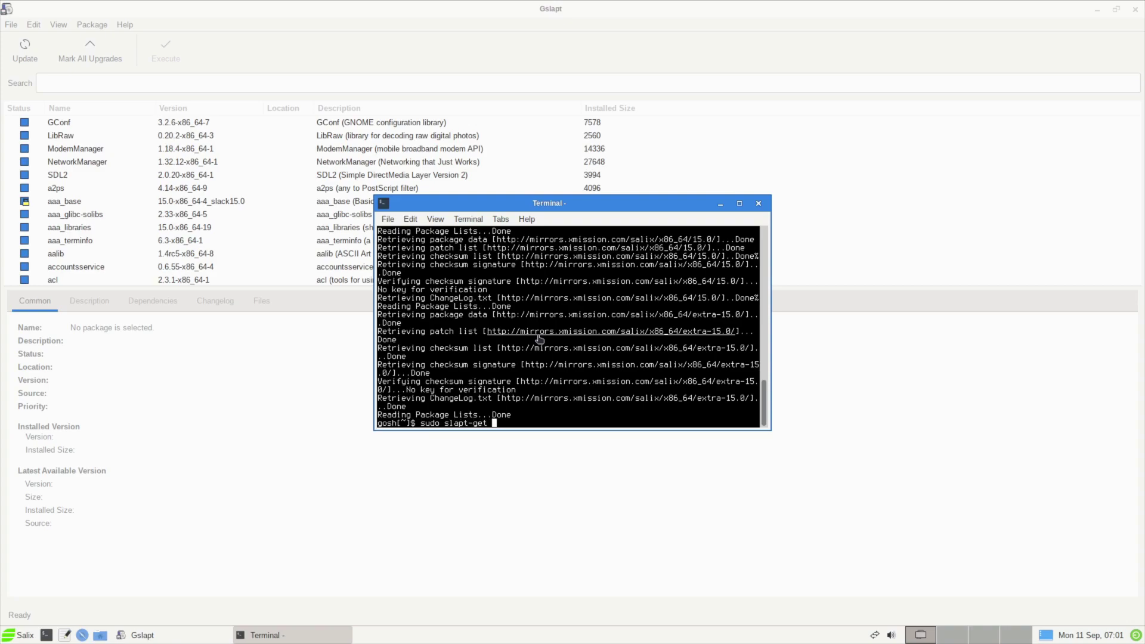
text( -i vlc)
key(Return)
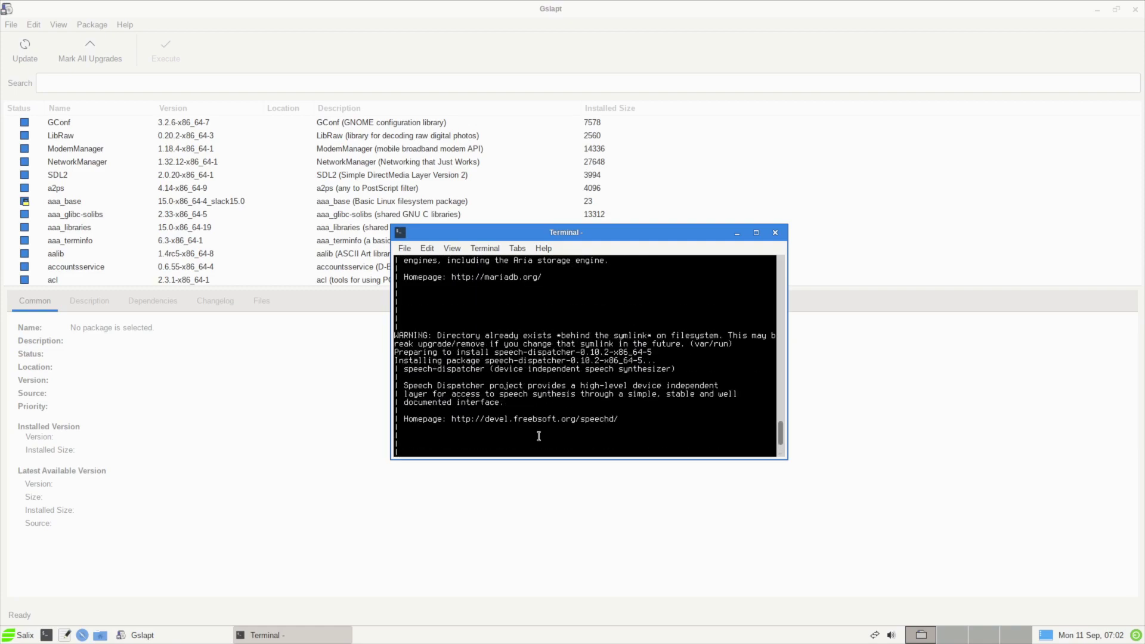
drag(490, 233, 583, 344)
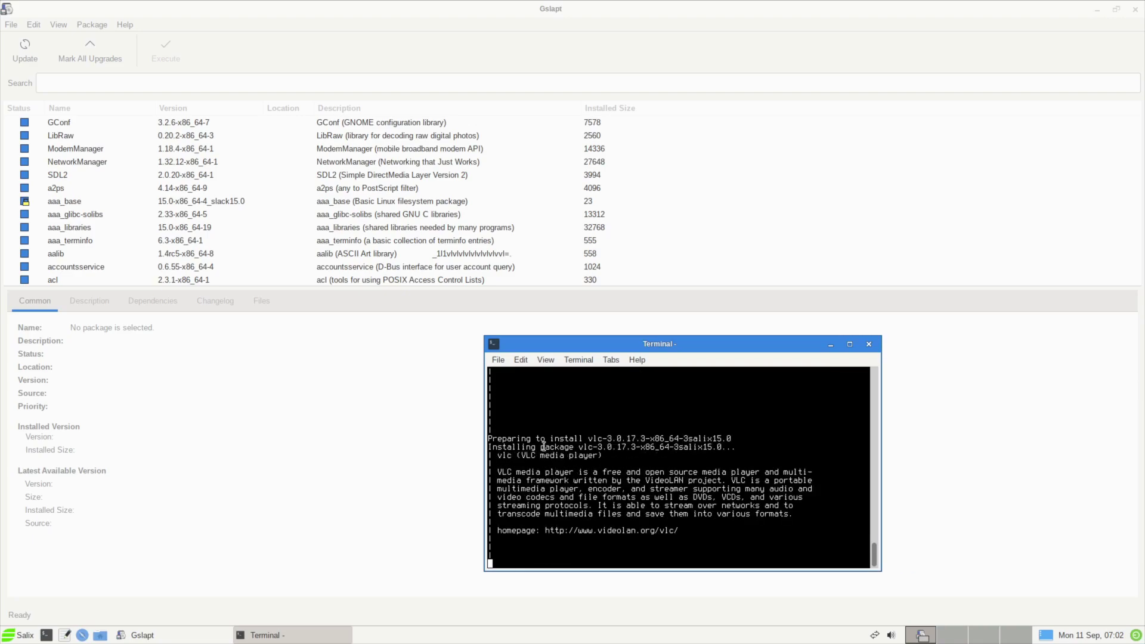
Step: Launch VLC media player from the menu search and accept its network access policy
click(9, 640)
text(vlc)
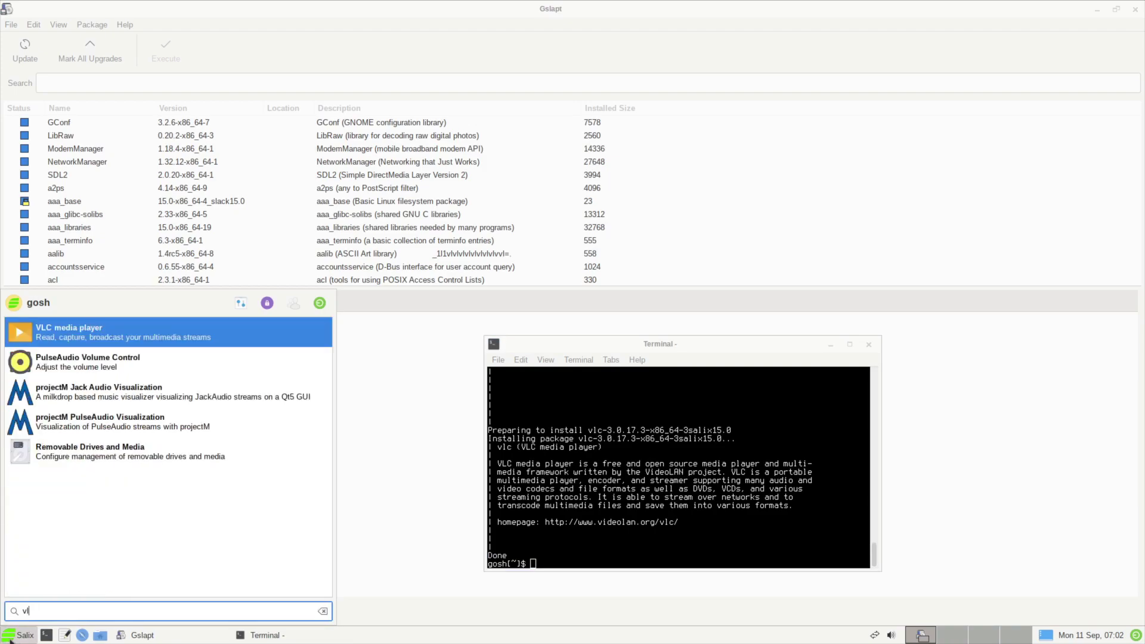
click(49, 325)
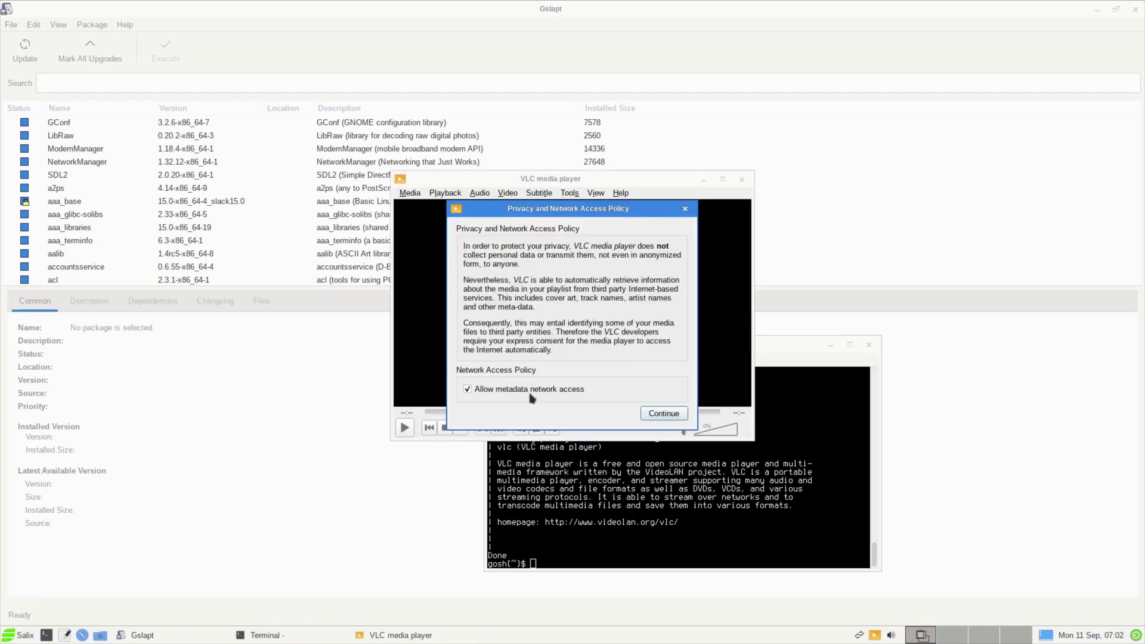
click(660, 411)
Step: View VLC's About information, then close the player
click(623, 192)
click(652, 230)
click(780, 173)
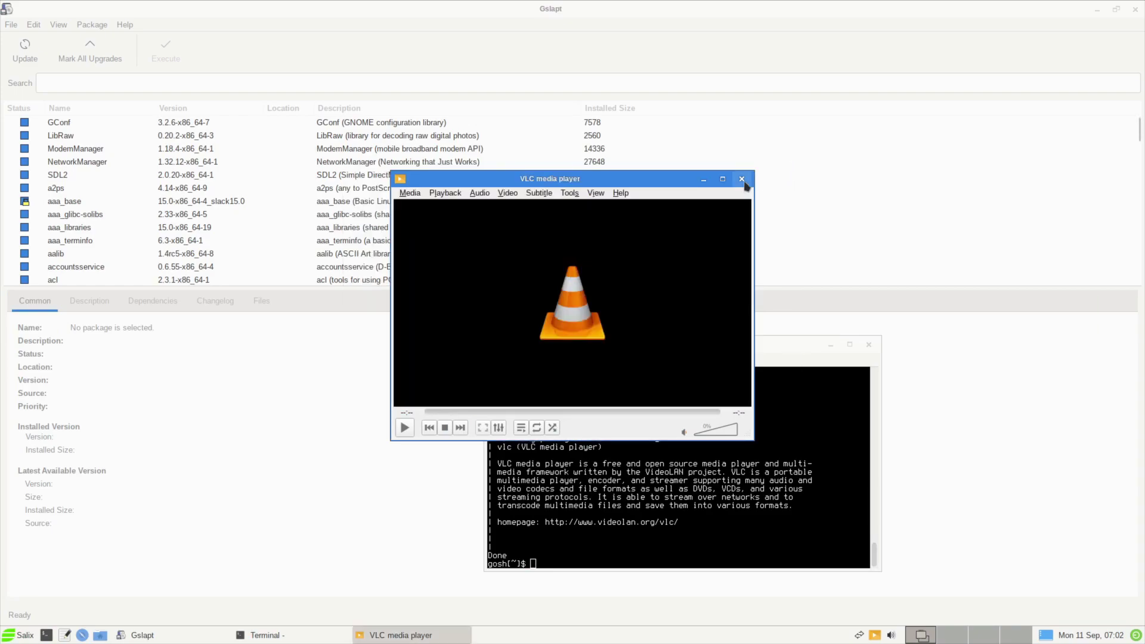
click(746, 183)
Step: Bring Gslapt forward and check for package upgrades; none are available
click(148, 85)
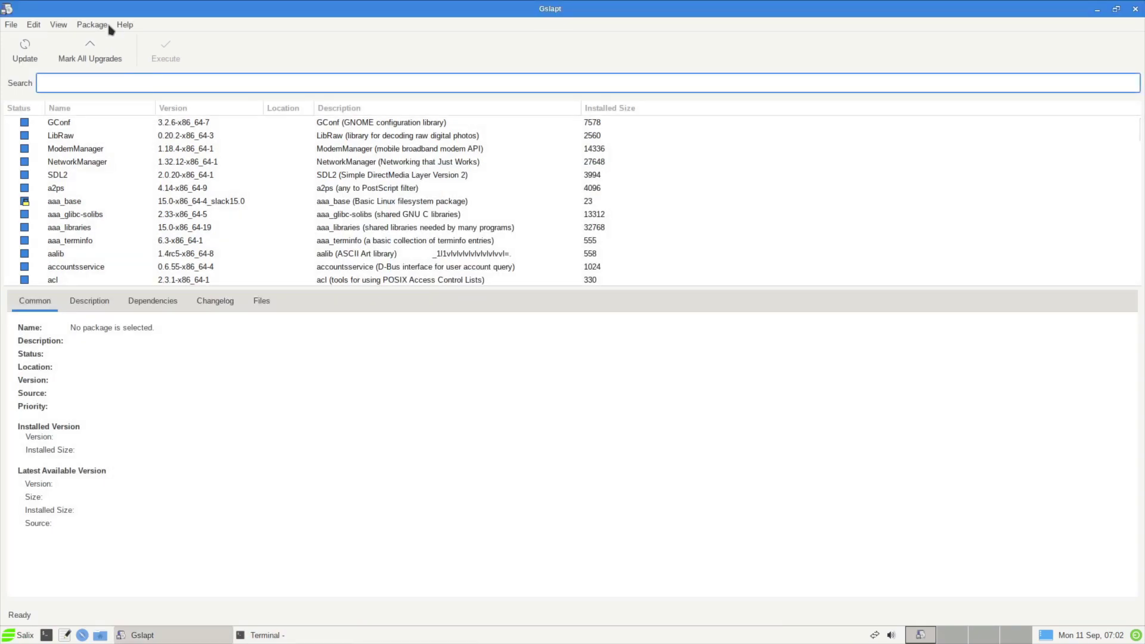
click(86, 50)
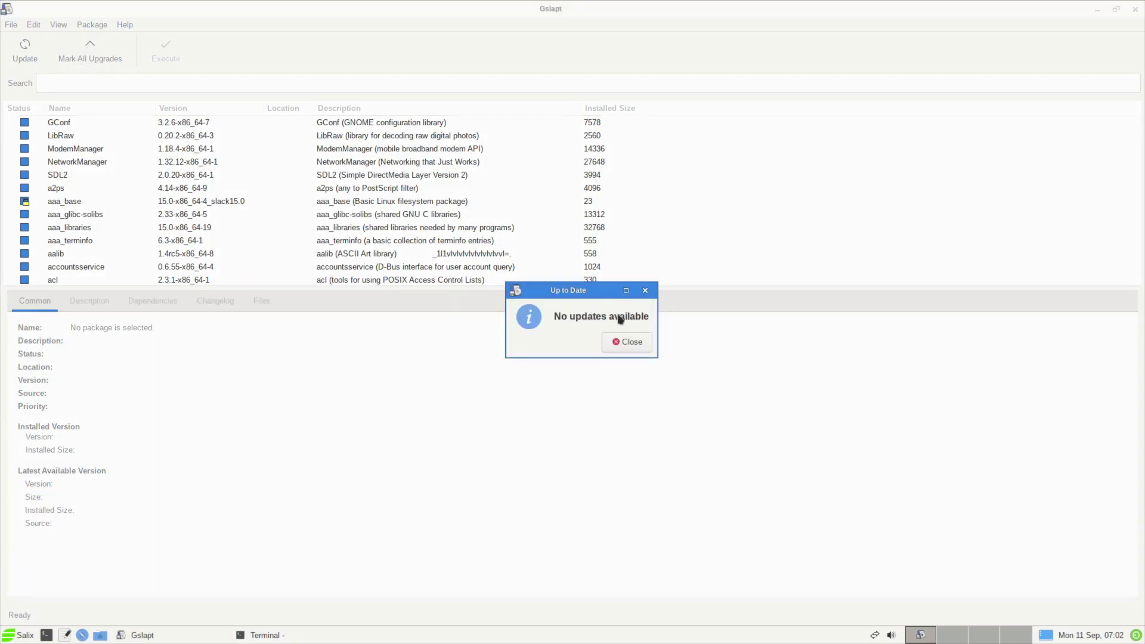
click(626, 342)
Step: Search Gslapt for cowsay, then clear the search to list all packages
click(156, 85)
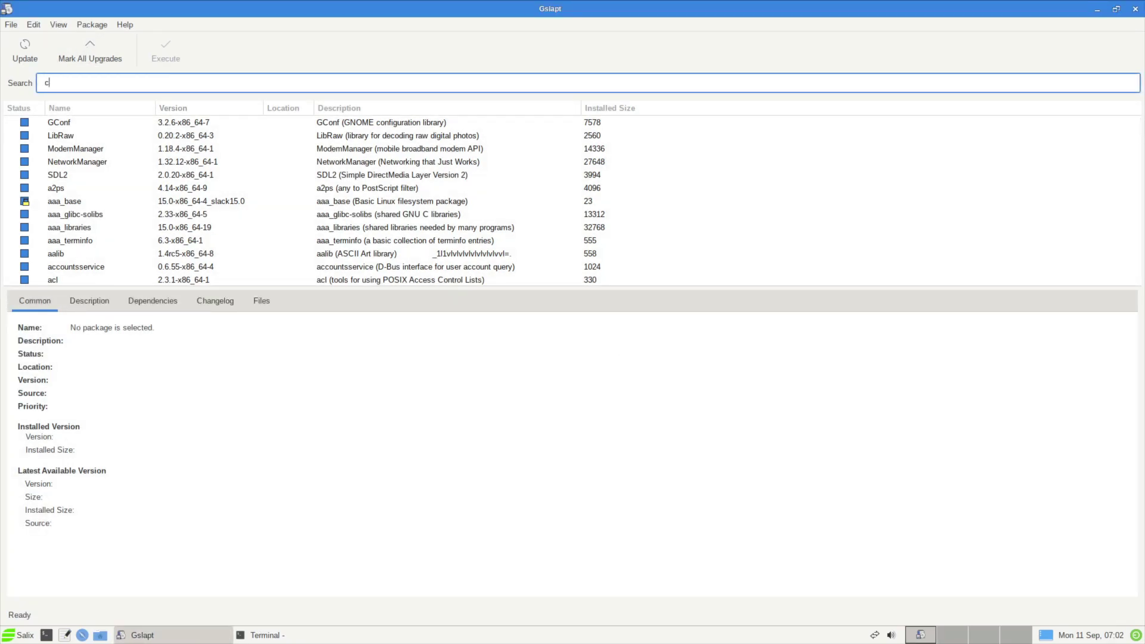
text(cowsay)
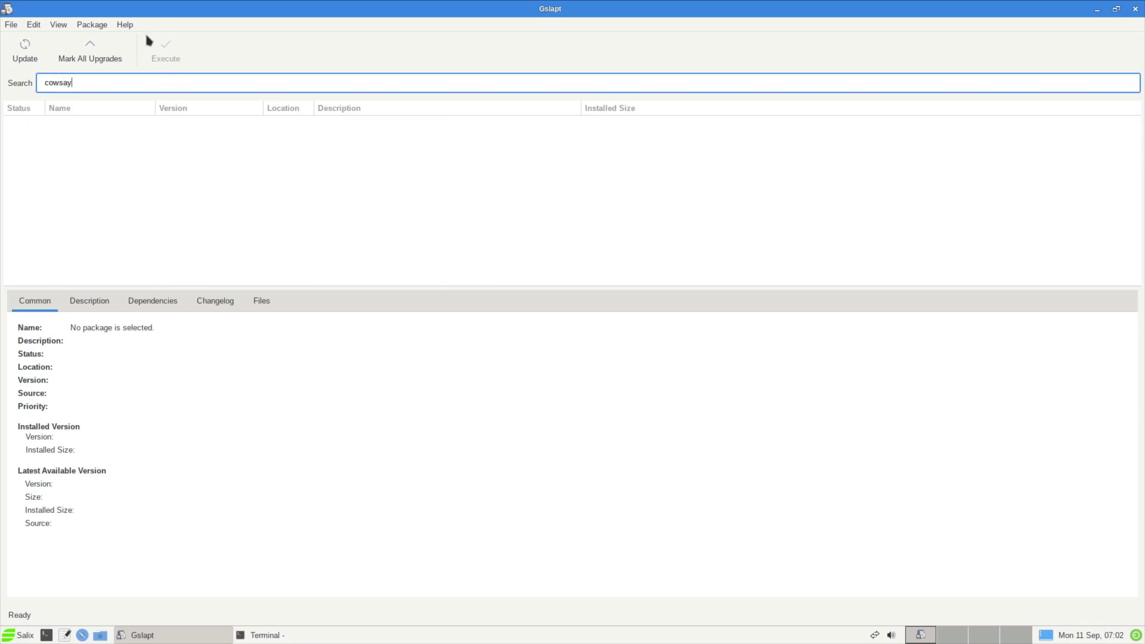
drag(87, 85, 2, 89)
key(BackSpace)
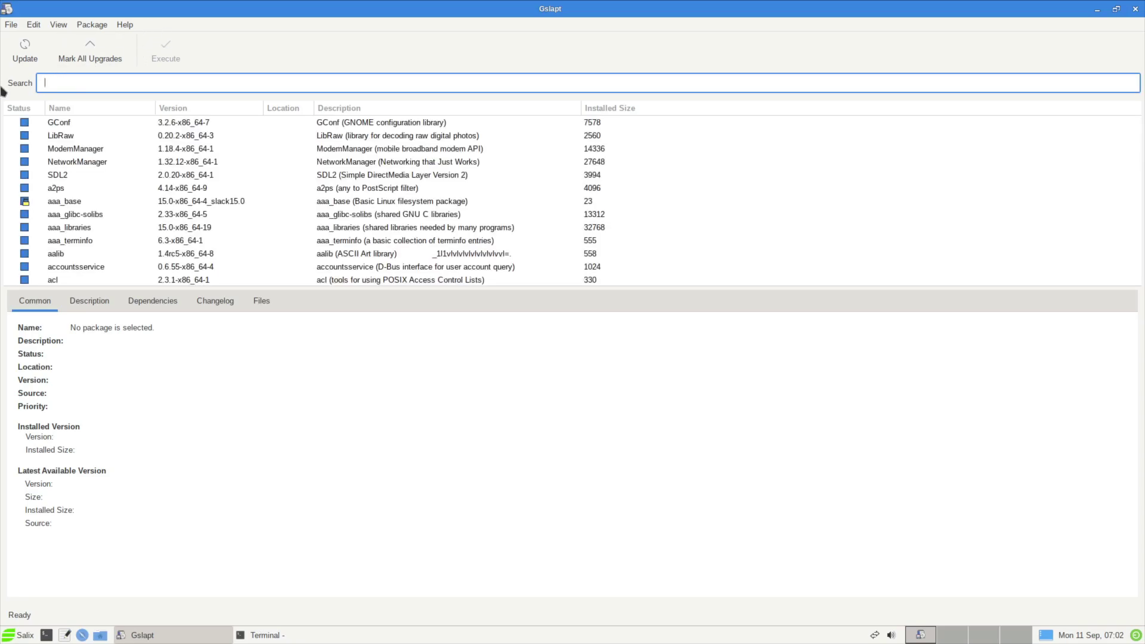
Step: Look at the Package and View menus, then close the terminal window
click(95, 28)
click(286, 342)
click(242, 635)
click(868, 344)
Step: Review Gslapt Preferences: exclusions, package sources and verification settings, then close it
click(54, 27)
mouse_move(11, 24)
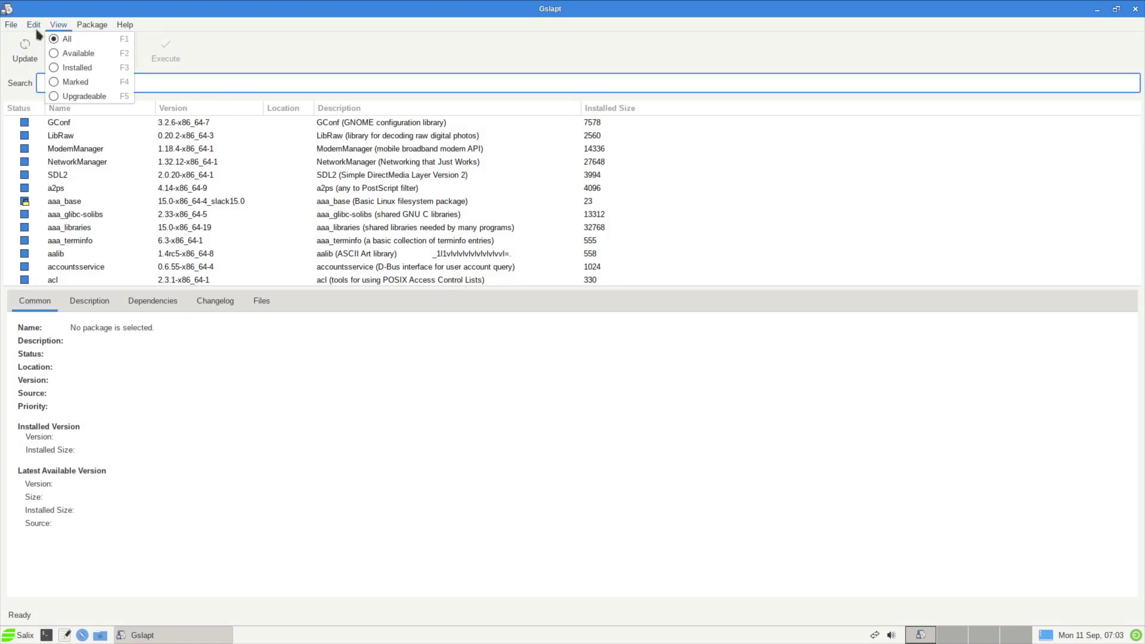
click(47, 52)
click(544, 224)
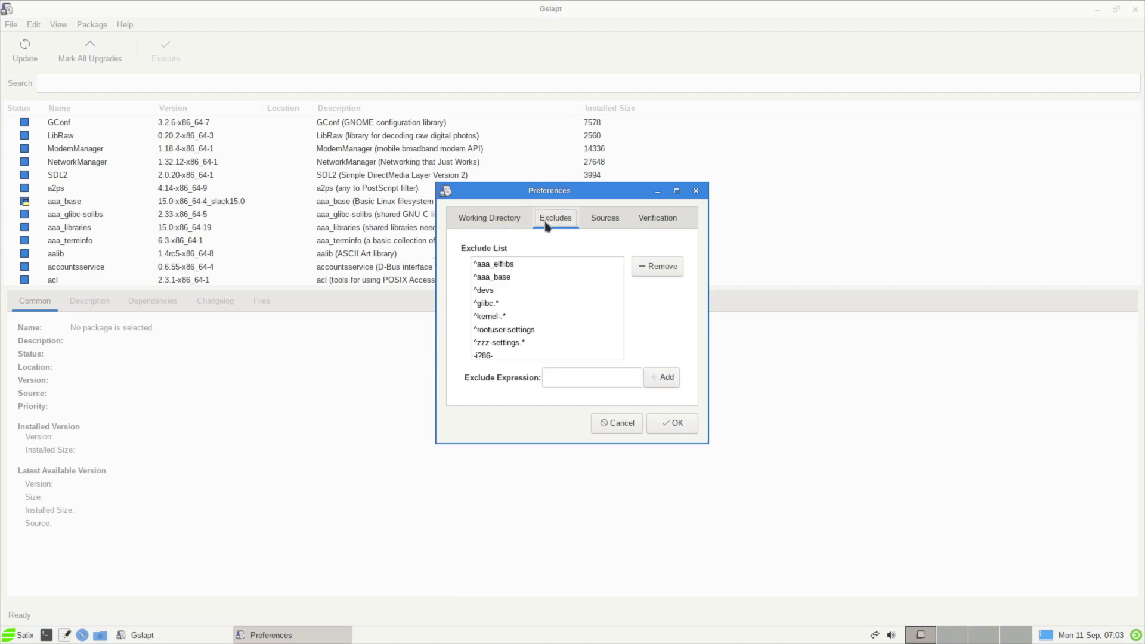
click(604, 220)
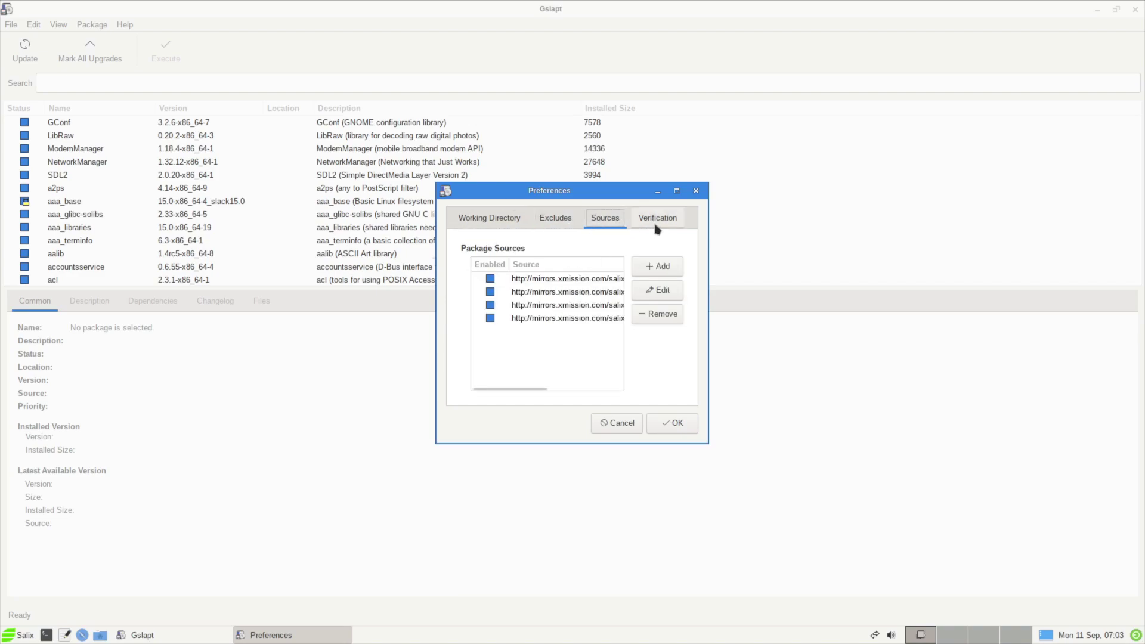
click(658, 218)
click(695, 190)
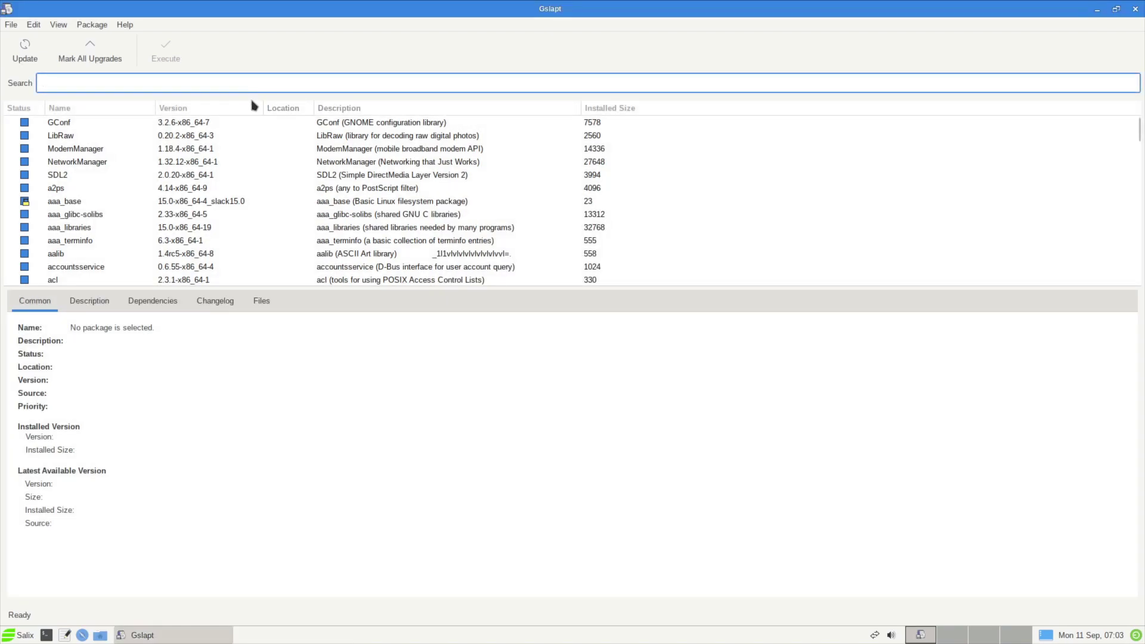
Step: Clear another cowsay search, glance at the Package menu, and start searching for vlc
text(c)
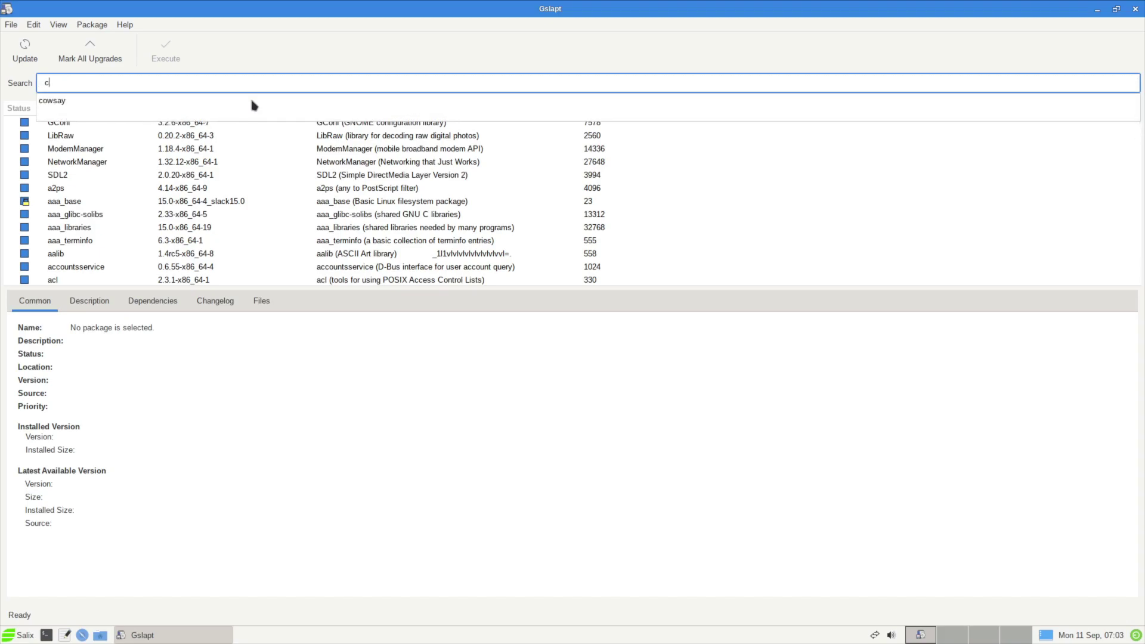
text(owsay')
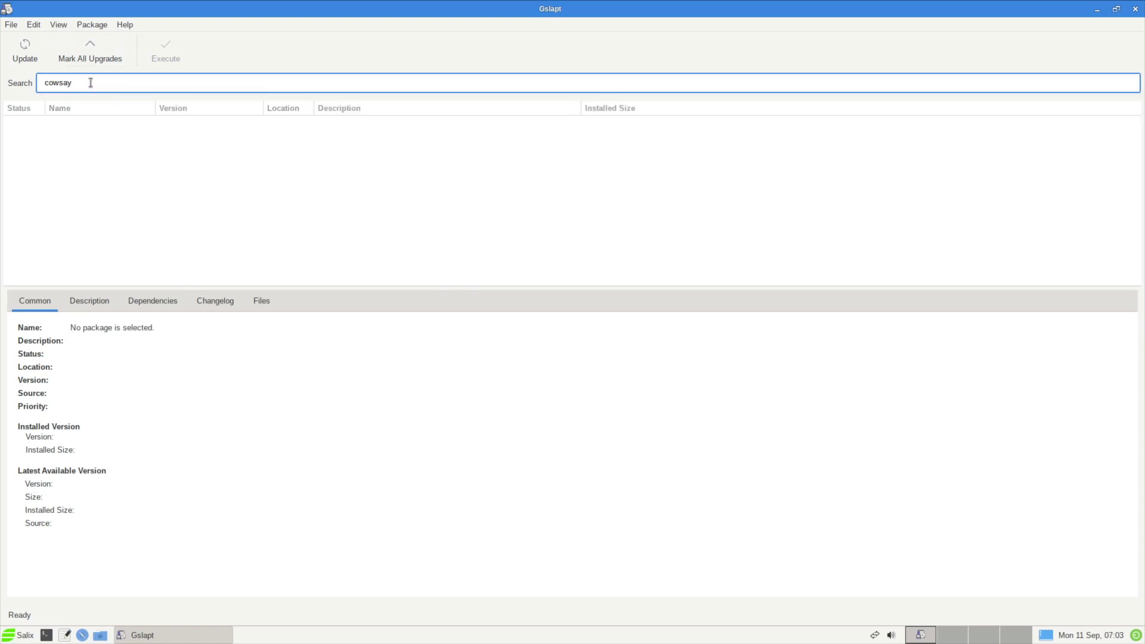
drag(90, 82, 5, 77)
key(BackSpace)
click(92, 25)
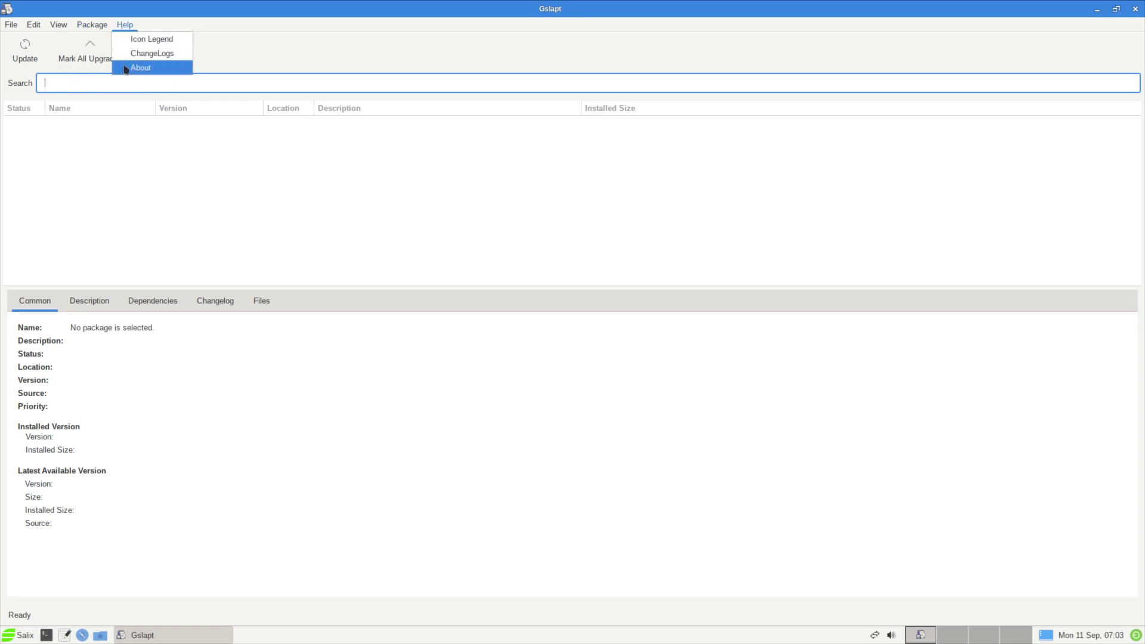
click(119, 87)
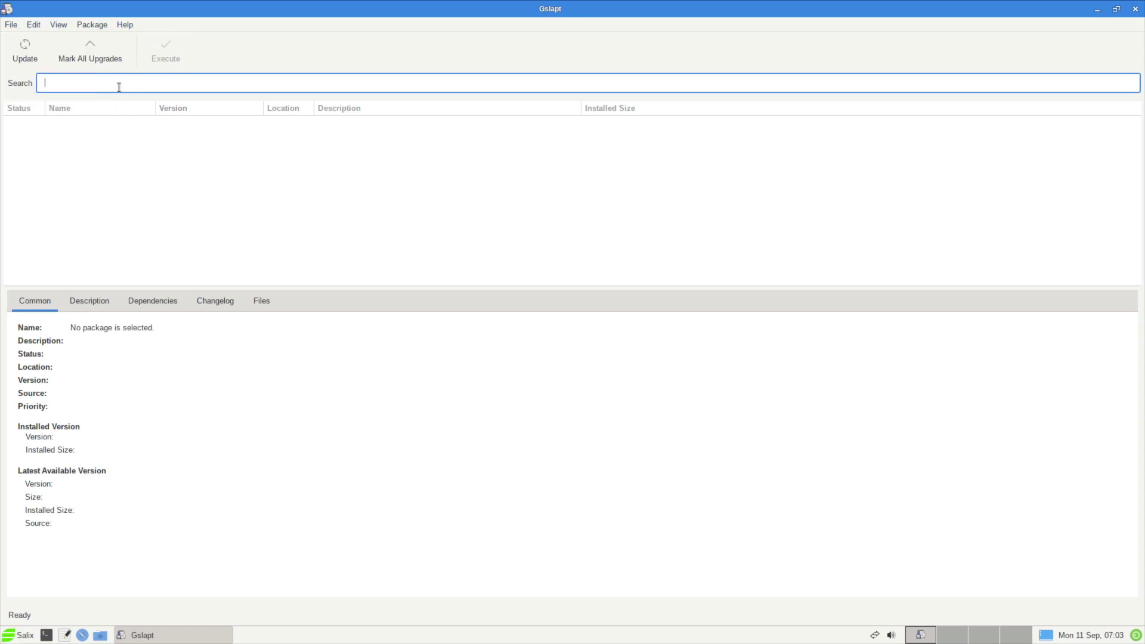
text(vlx)
key(BackSpace)
Step: Finish the vlc search, then quit and relaunch Gslapt with the administrator password
text(c)
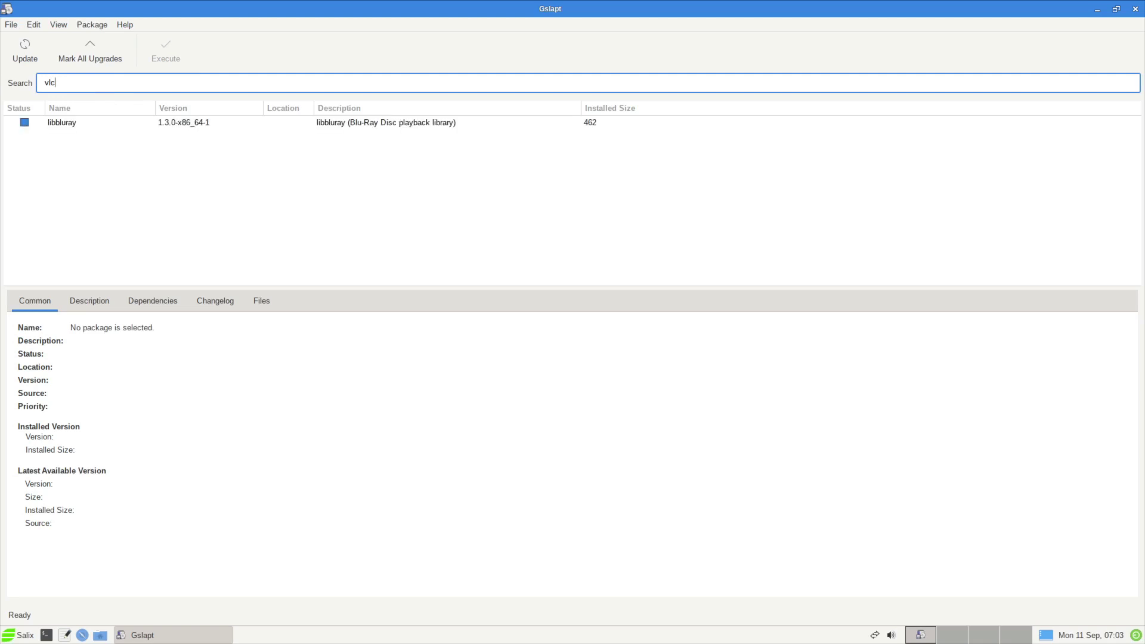
click(11, 24)
click(24, 95)
click(18, 635)
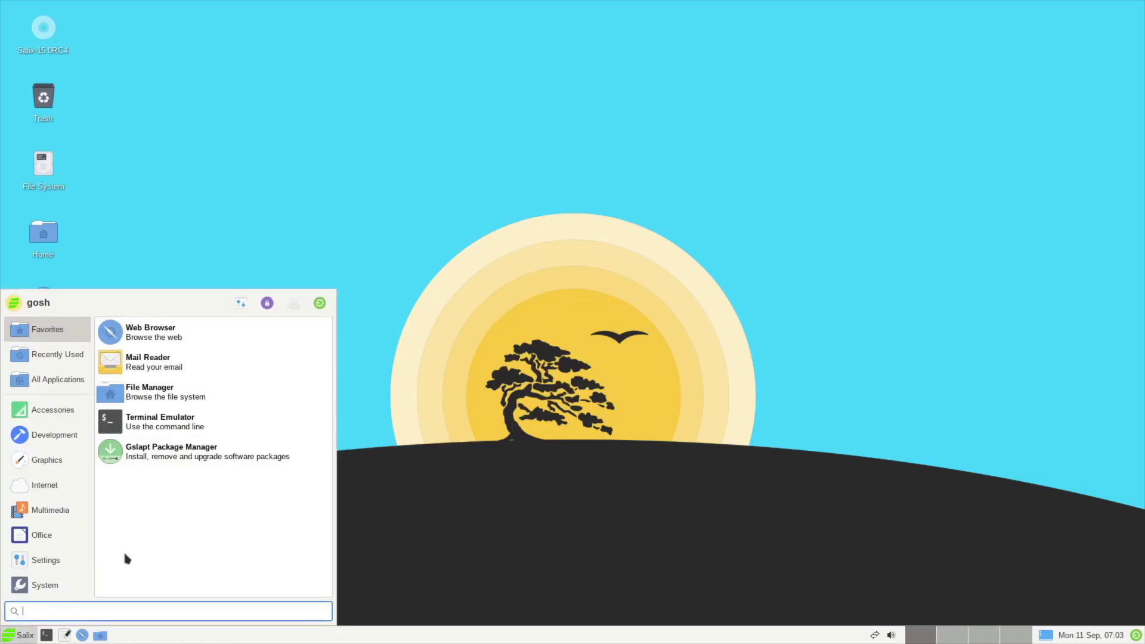
click(173, 459)
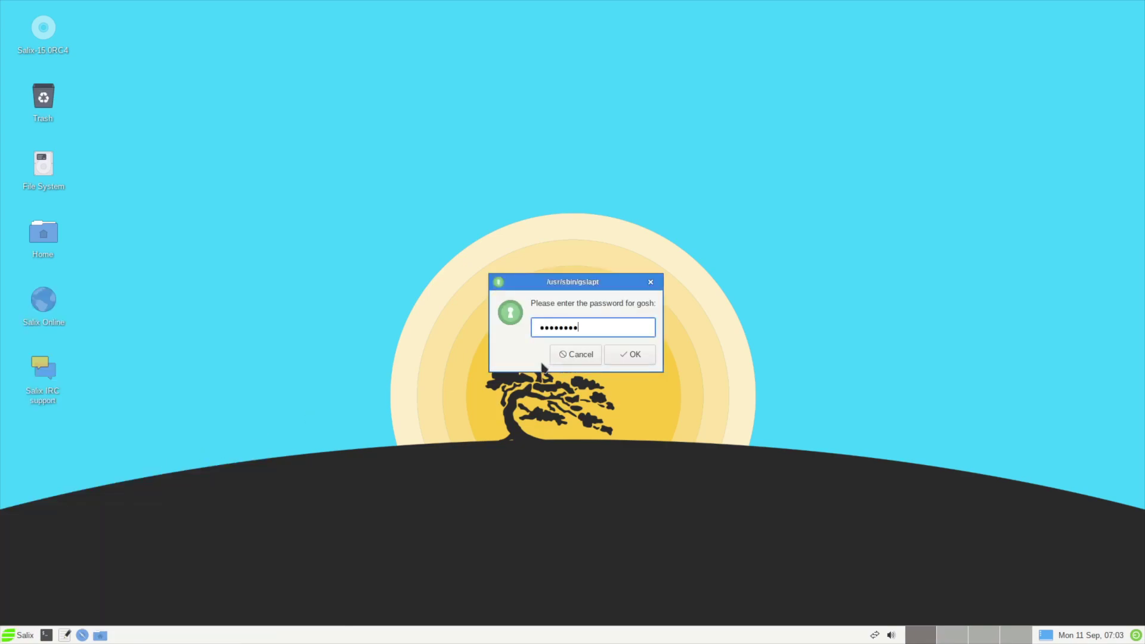
key(Return)
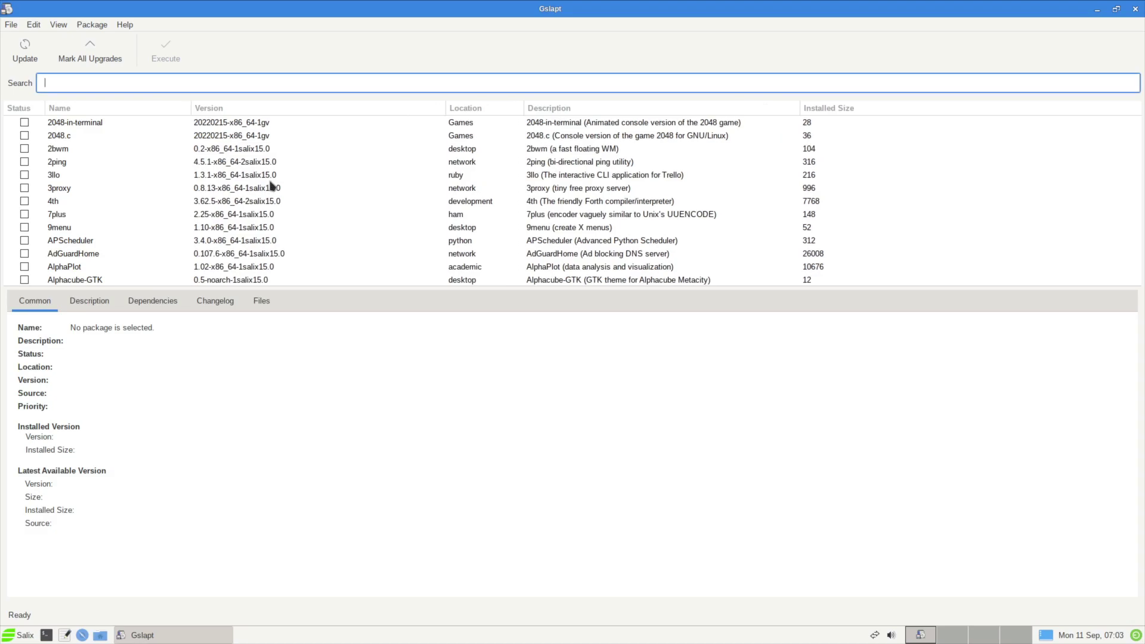
Step: Search for cowsay, mark it for installation, and execute and confirm the install
text(cowsay)
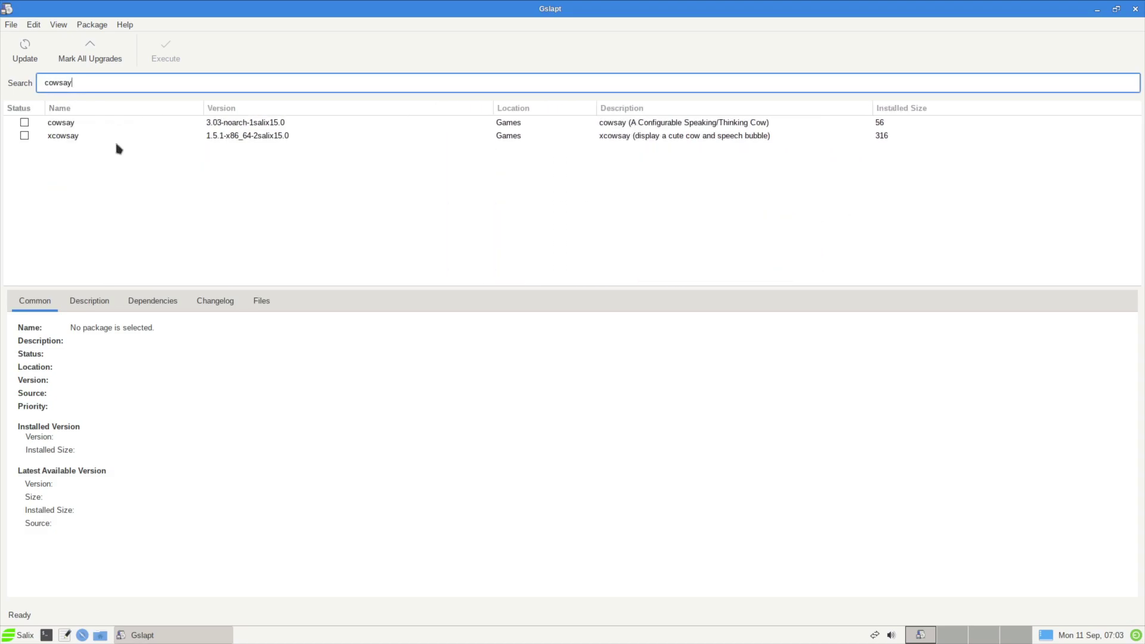
click(81, 123)
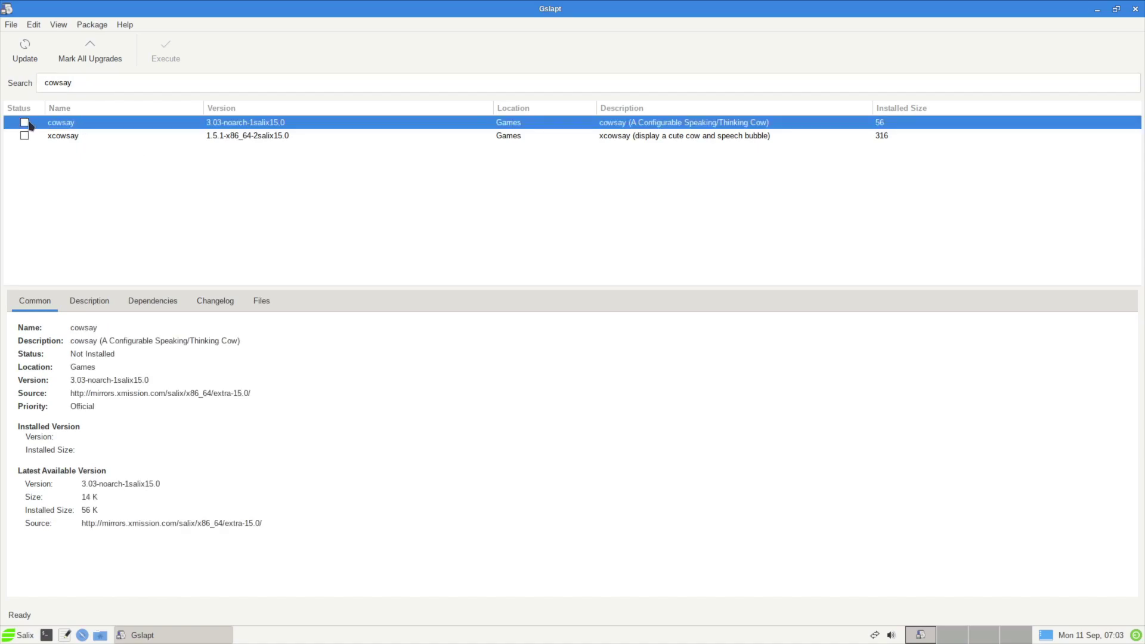
click(24, 123)
click(66, 144)
click(164, 51)
click(686, 418)
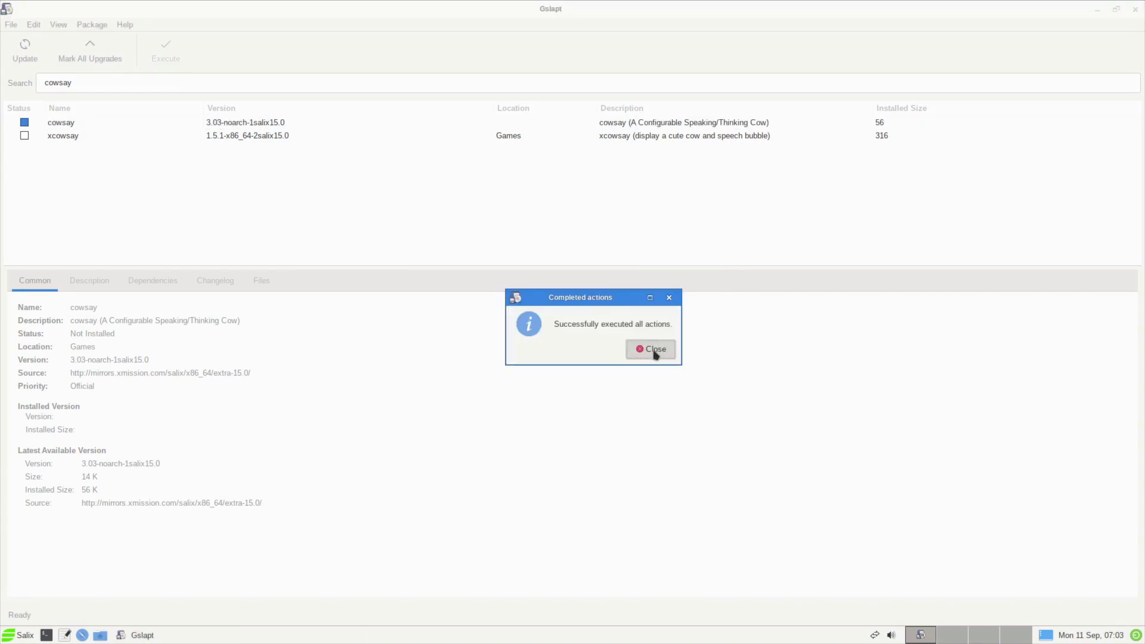
click(659, 349)
Step: Minimize Gslapt and run cowsay hello everybody in a terminal to print the ASCII cow
click(177, 634)
click(45, 635)
text(cowsay hello e)
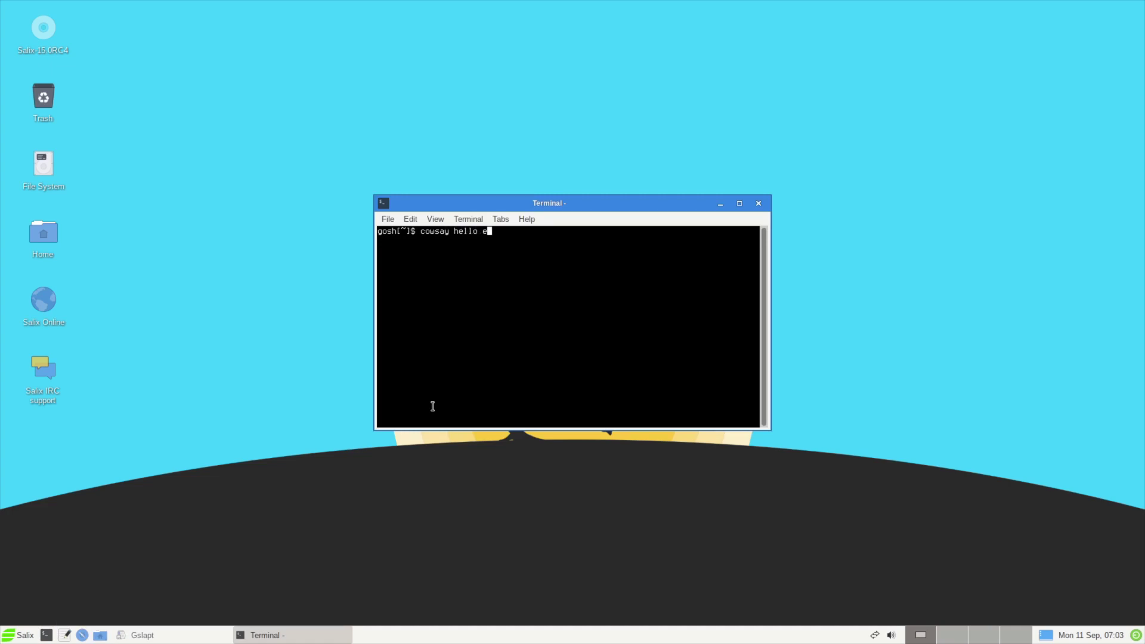
text(verybody)
key(Return)
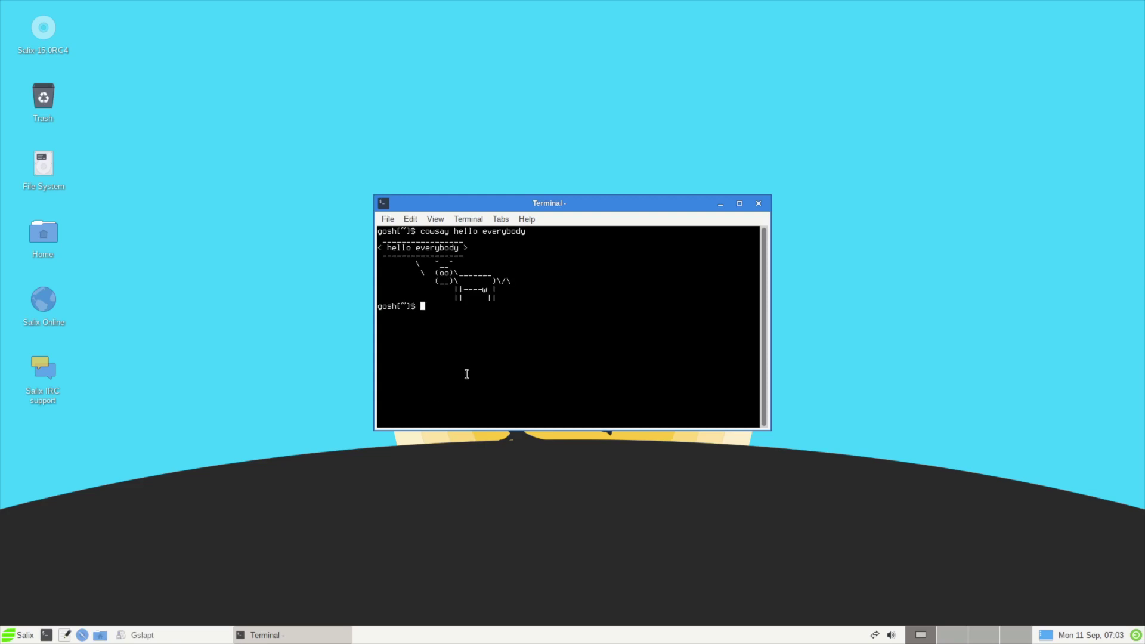
Step: Try neofetch, then install it with sudo slapt-get -i neofetch
text(neofetch)
key(Return)
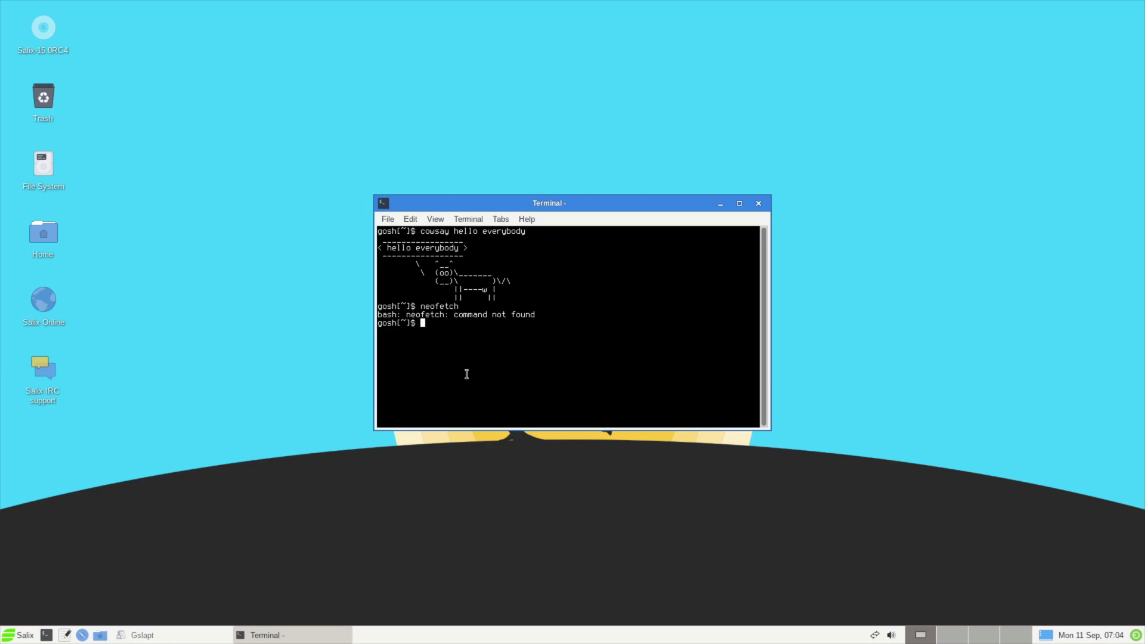
text(sudo slapt-get -i neofetch)
key(Return)
key(Return)
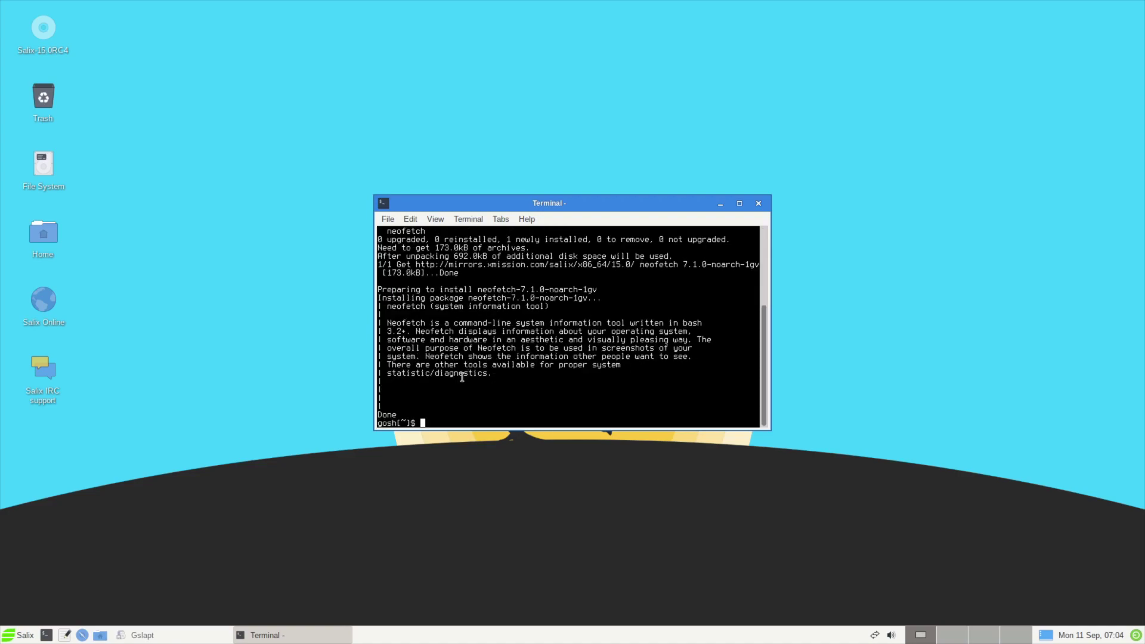
Step: Run neofetch to display the Slackware 15.0 system details and scroll through the output
text(neofetch)
key(Return)
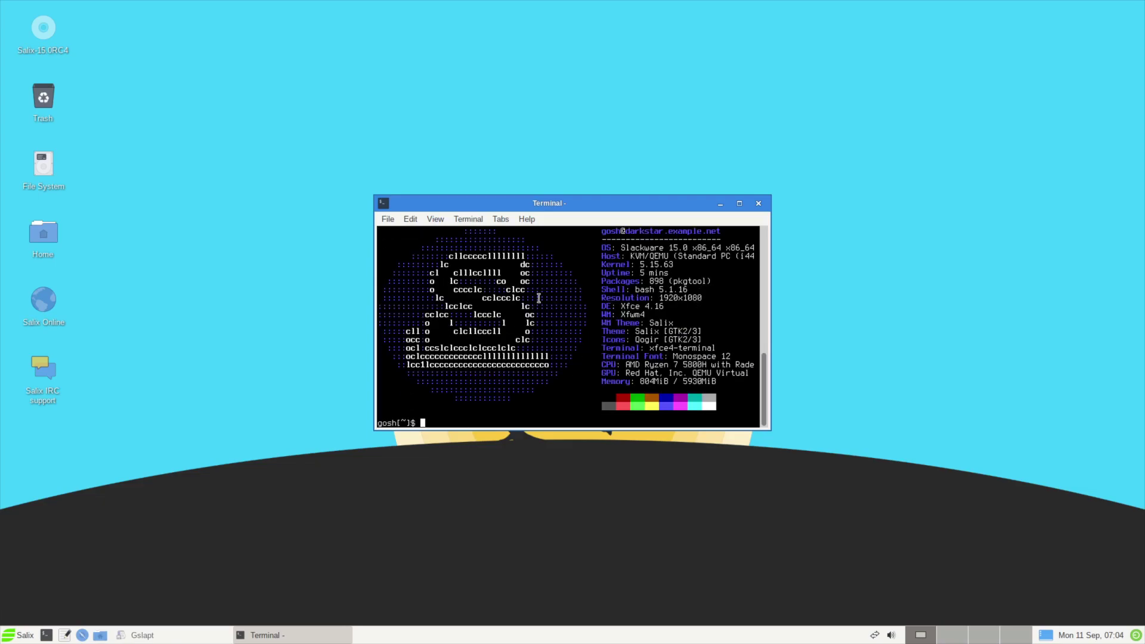
scroll(656, 299, up, 2)
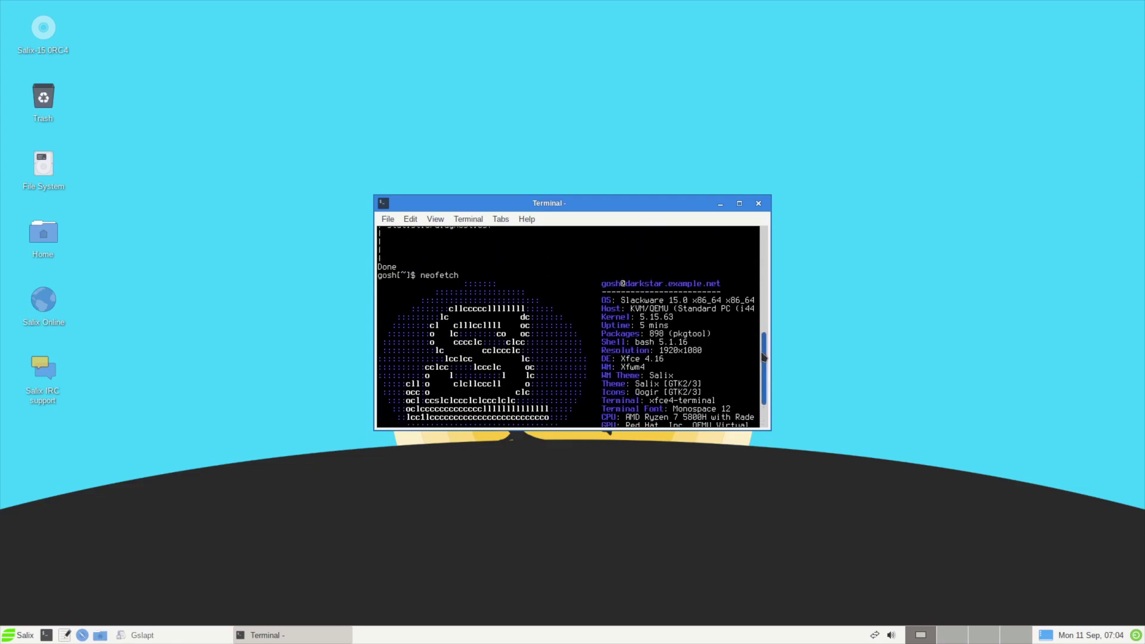
scroll(610, 262, down, 1)
drag(616, 261, 719, 260)
scroll(718, 260, down, 1)
Step: Close the terminal, then restore Gslapt and quit it from the File menu
click(758, 204)
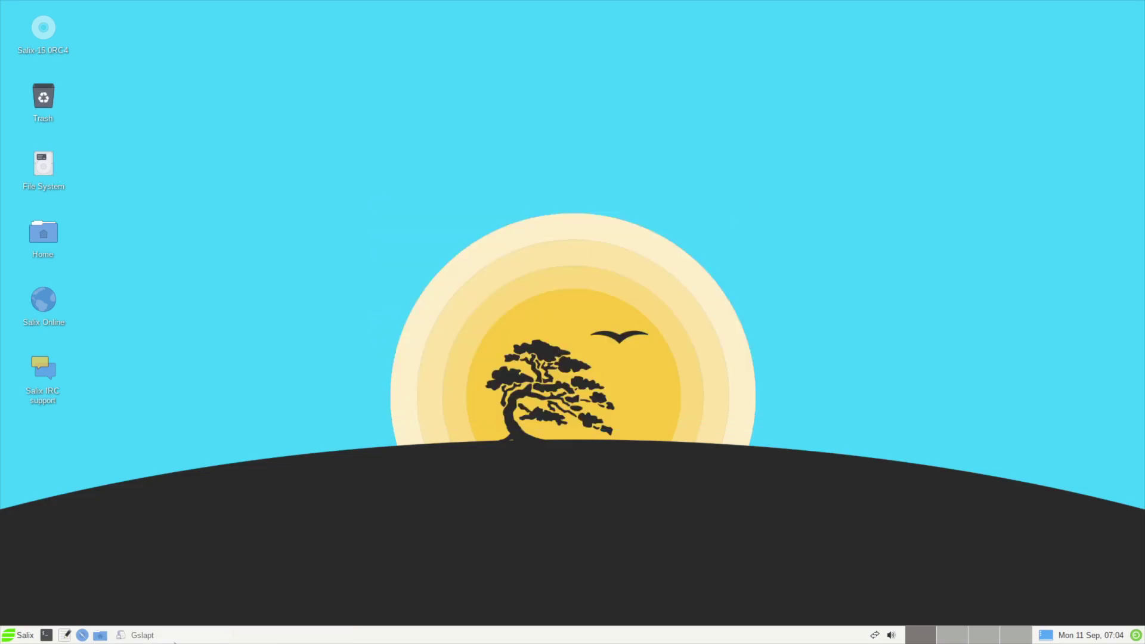
click(183, 636)
click(11, 24)
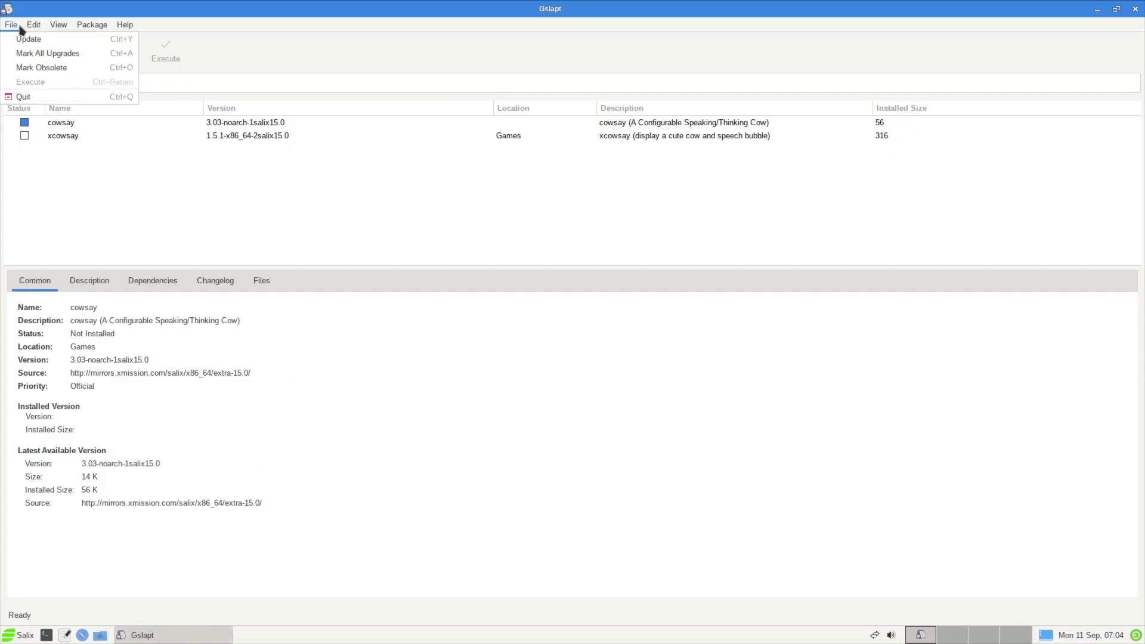
click(49, 98)
Step: Launch the Hostnames tool with the administrator password, then cancel out of it
key(super)
click(191, 494)
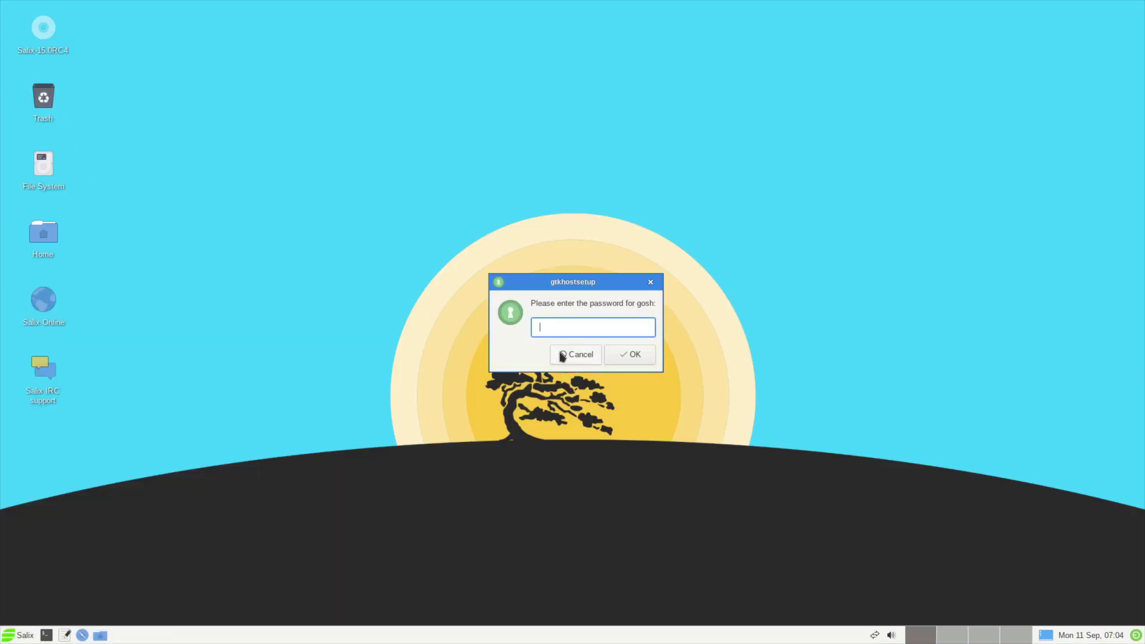
key(Return)
click(608, 435)
Step: Open File System in Thunar, confirm version 4.16.10 in About, then close Thunar
double_click(42, 185)
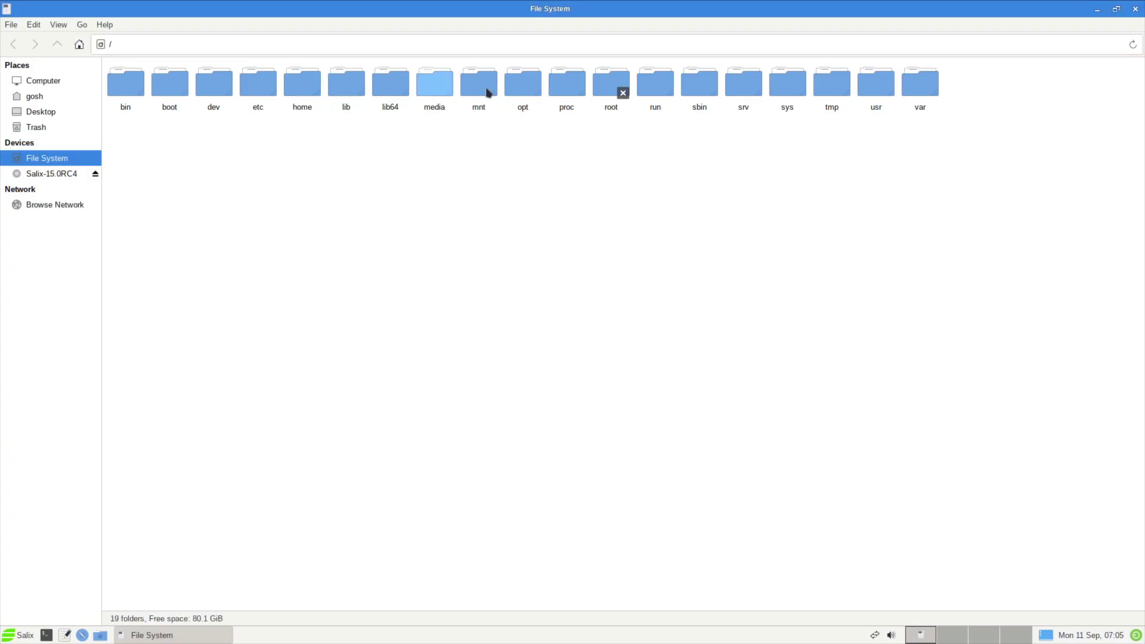
click(104, 25)
click(114, 53)
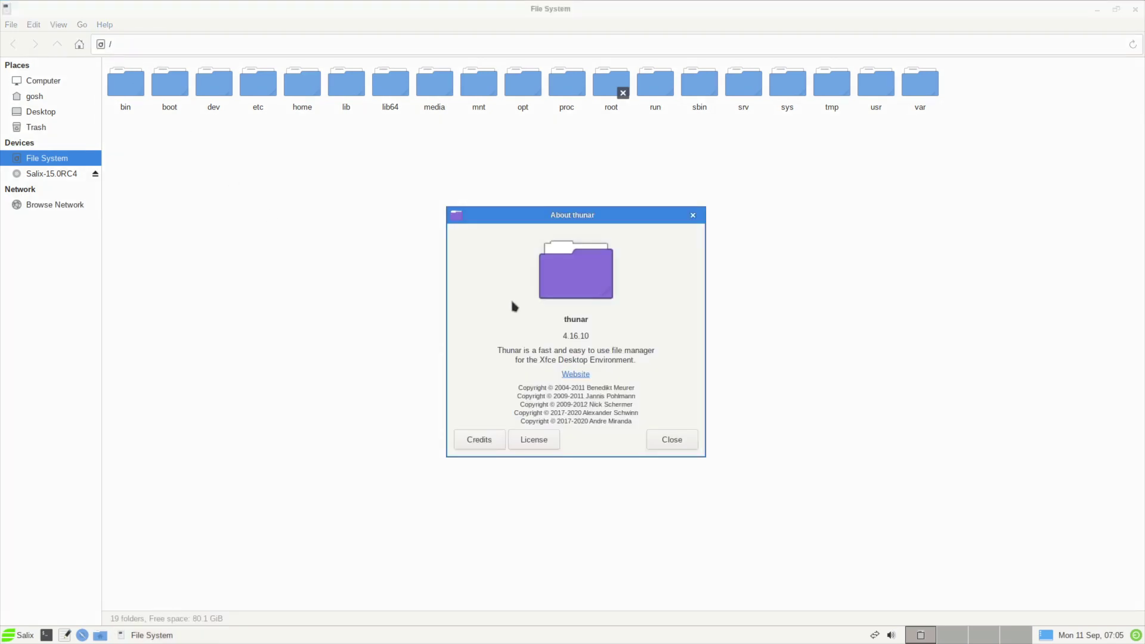
click(673, 439)
click(1125, 9)
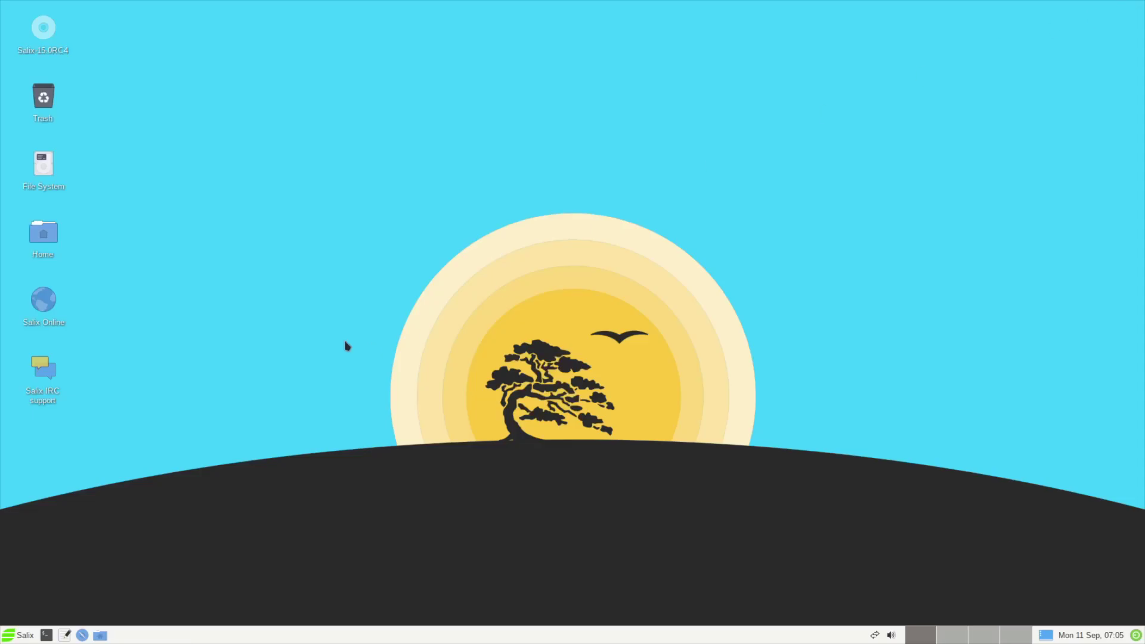
Step: Browse the application menu categories to System and launch Hostnames with the administrator password
click(4, 637)
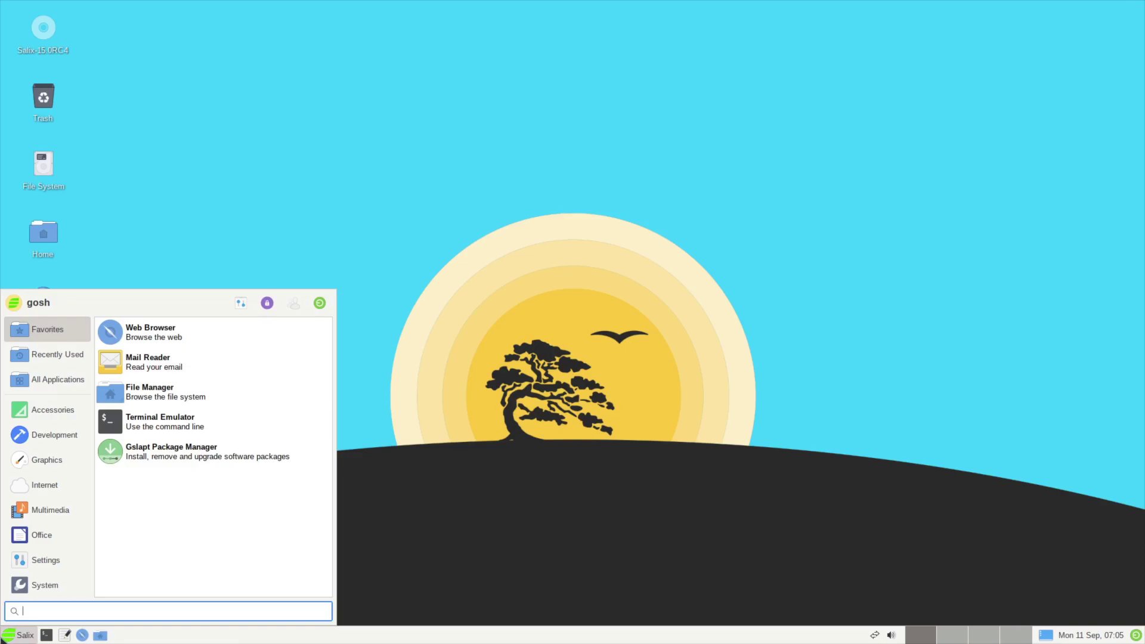
click(56, 535)
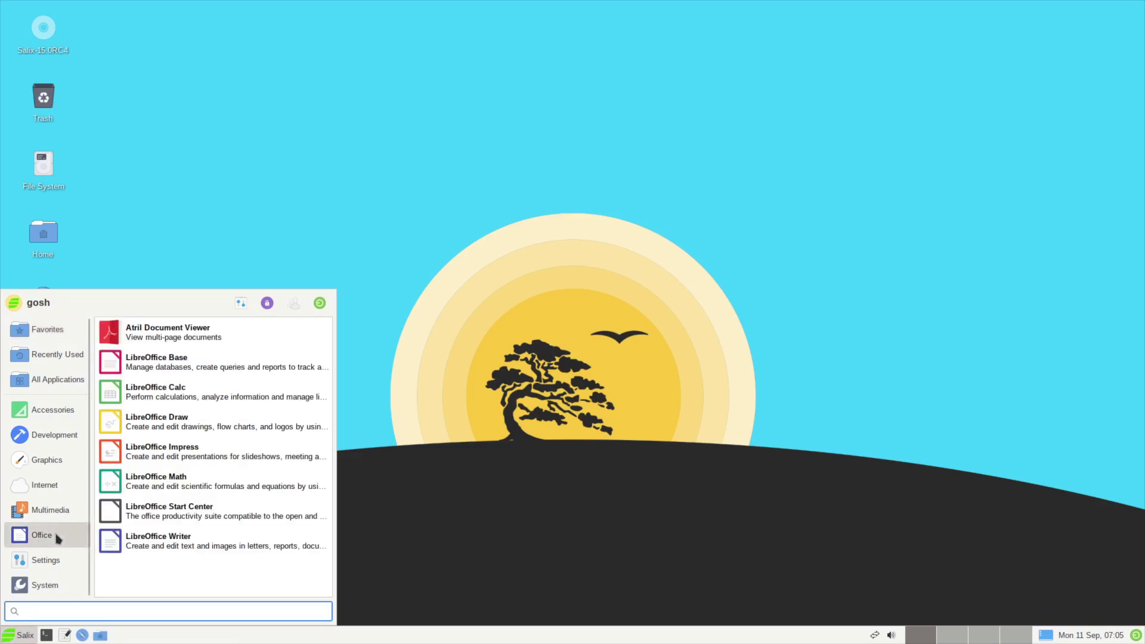
click(74, 511)
click(42, 535)
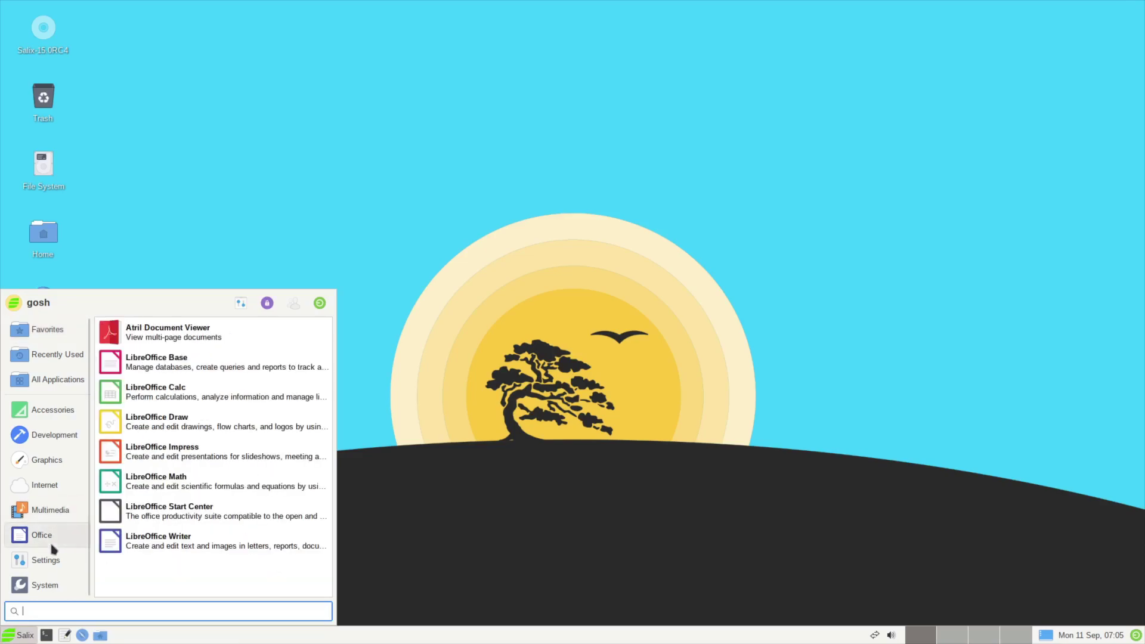
click(42, 561)
click(50, 586)
scroll(256, 524, down, 2)
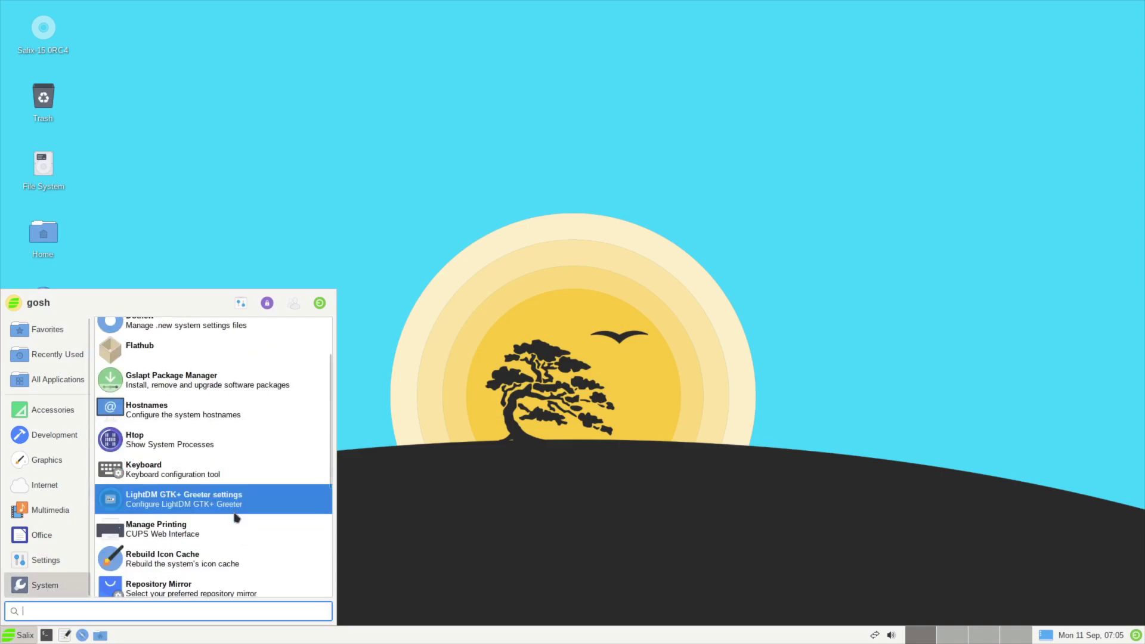
click(196, 419)
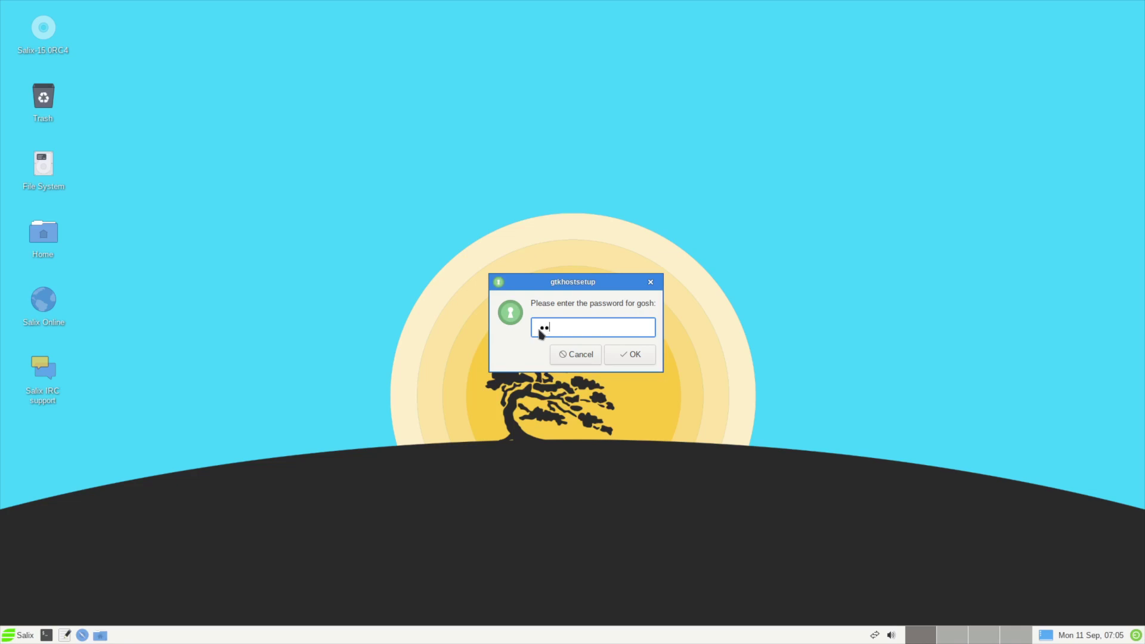
key(Return)
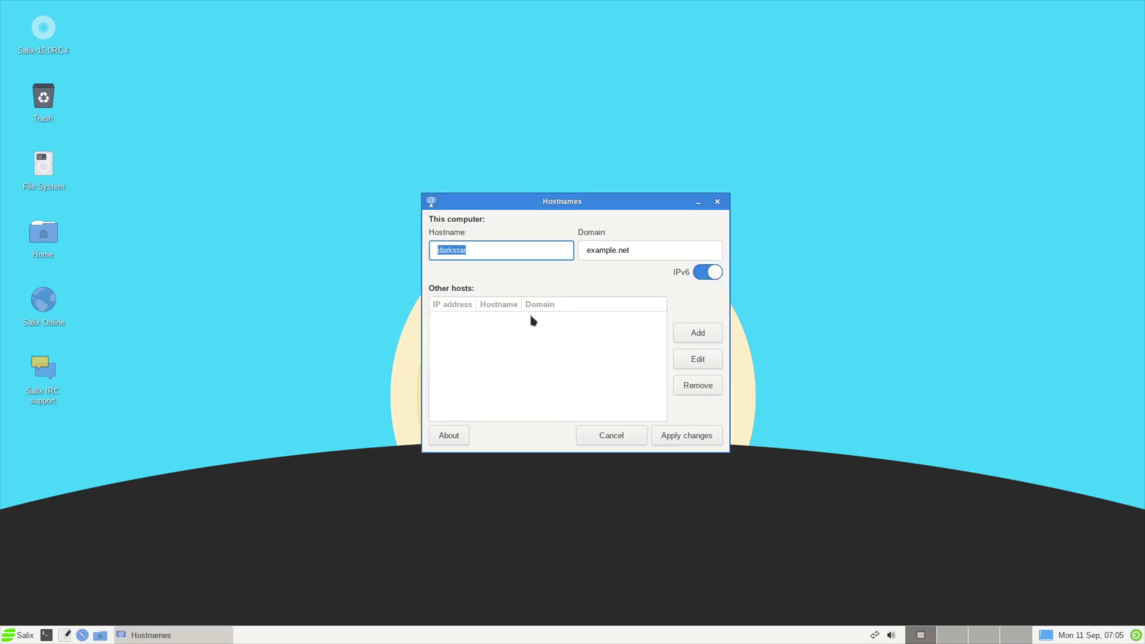
Step: Switch IPv6 off, set the hostname to goshwmsalix, and apply the changes
click(713, 274)
click(709, 275)
click(710, 275)
text(goshwmsalix)
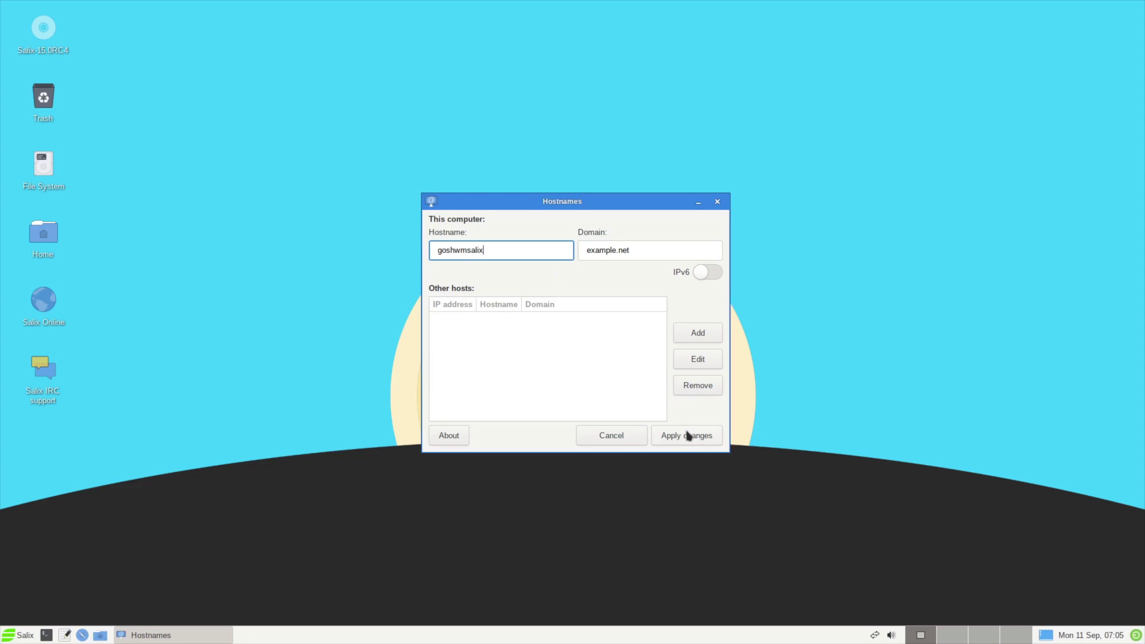
click(689, 435)
click(19, 634)
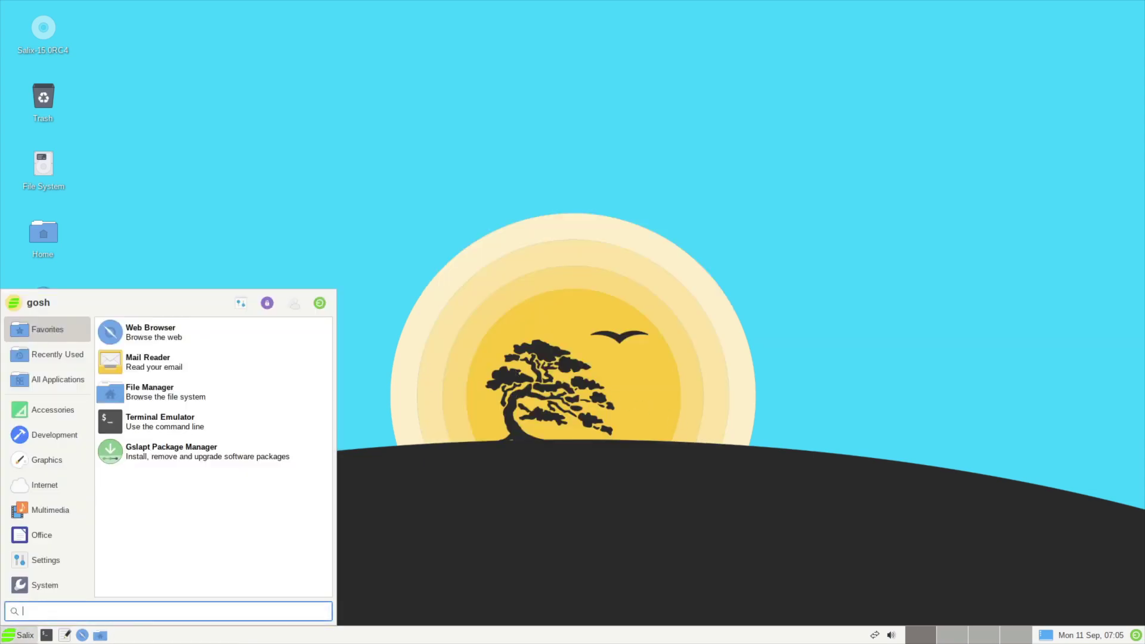
click(48, 560)
scroll(216, 444, down, 5)
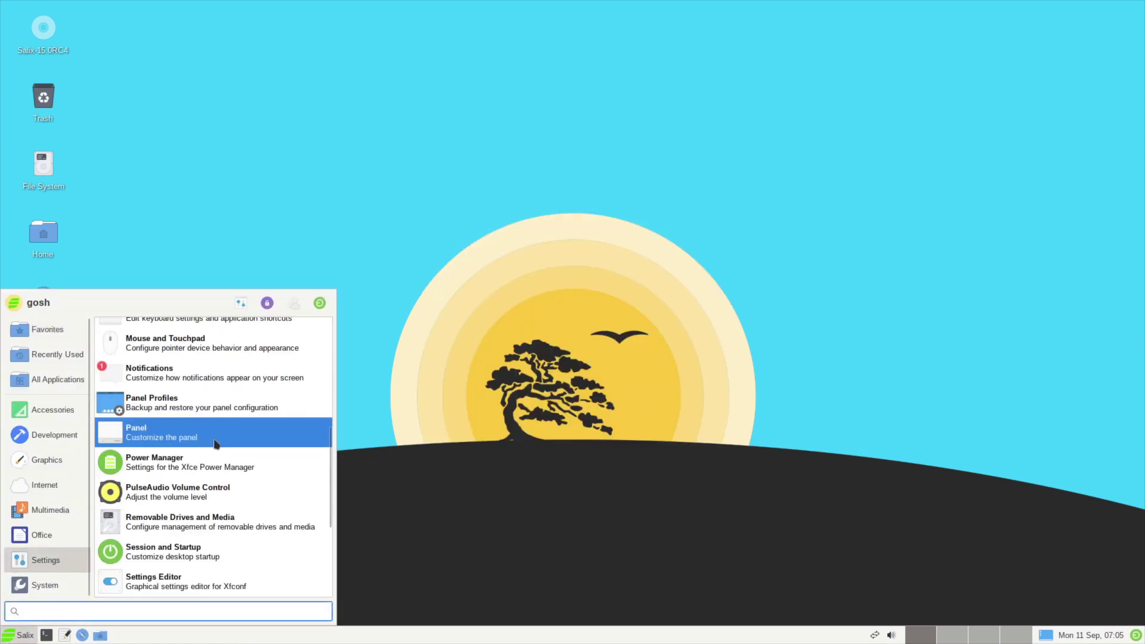
scroll(216, 444, down, 5)
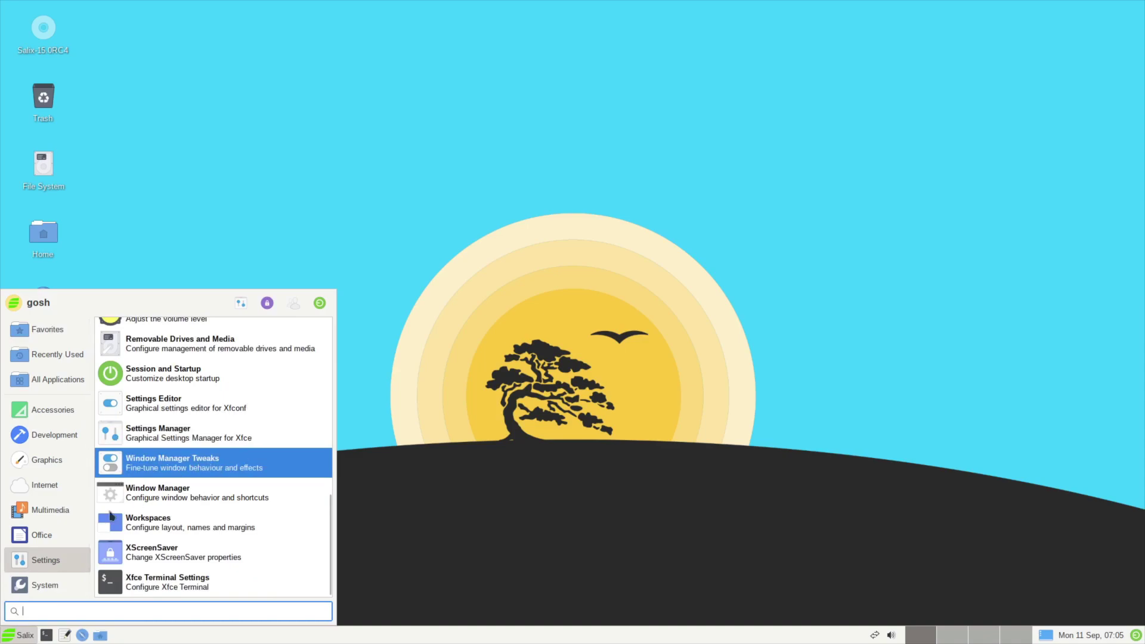
mouse_move(54, 583)
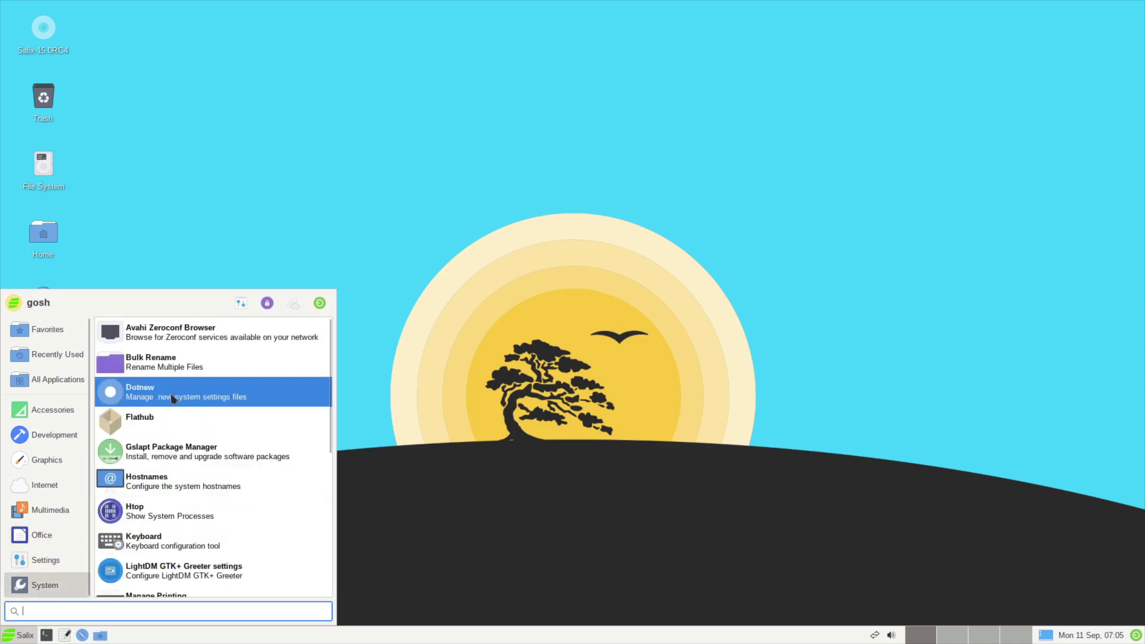
click(233, 399)
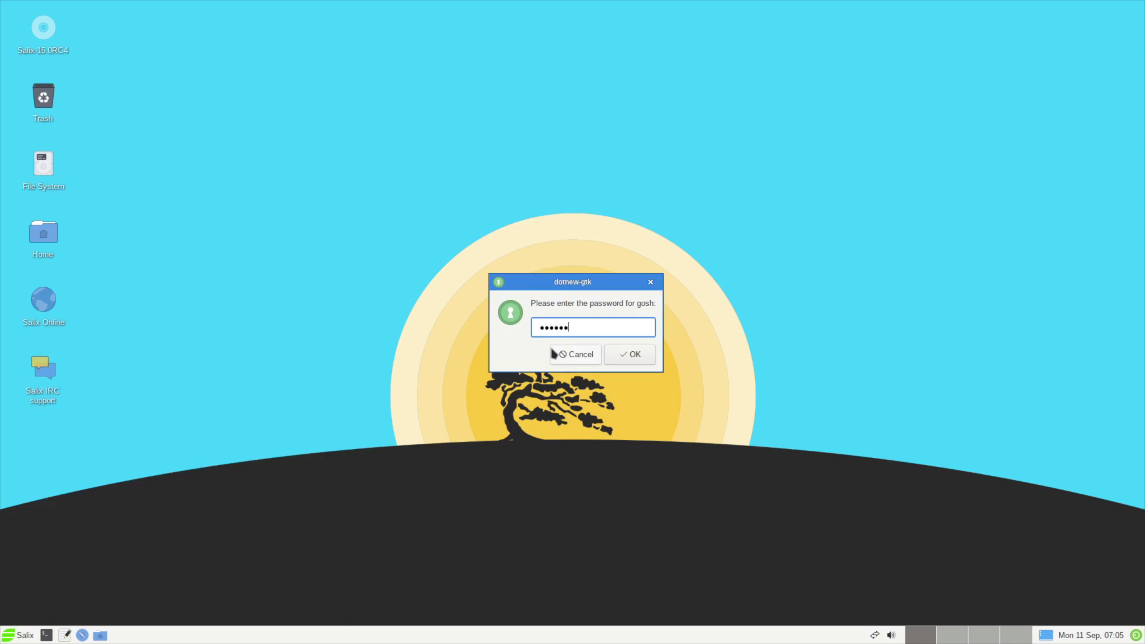
text(••)
key(Return)
click(636, 360)
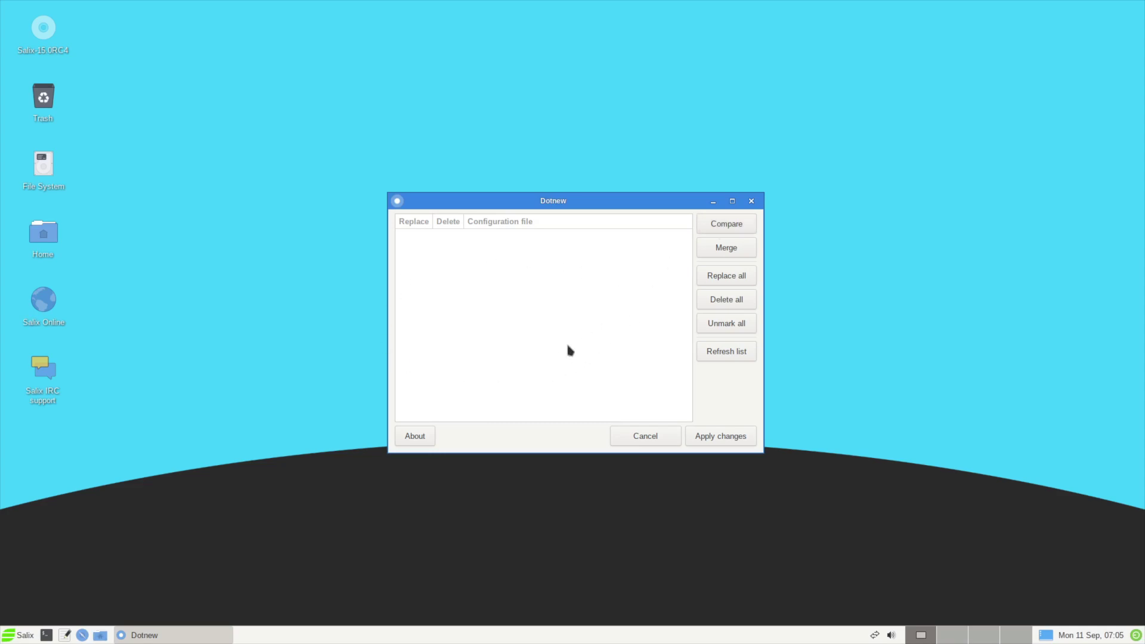
click(627, 439)
click(20, 635)
click(50, 510)
click(46, 559)
Step: Launch Repository Mirror from the System menu and authenticate with the admin password
scroll(201, 530, down, 5)
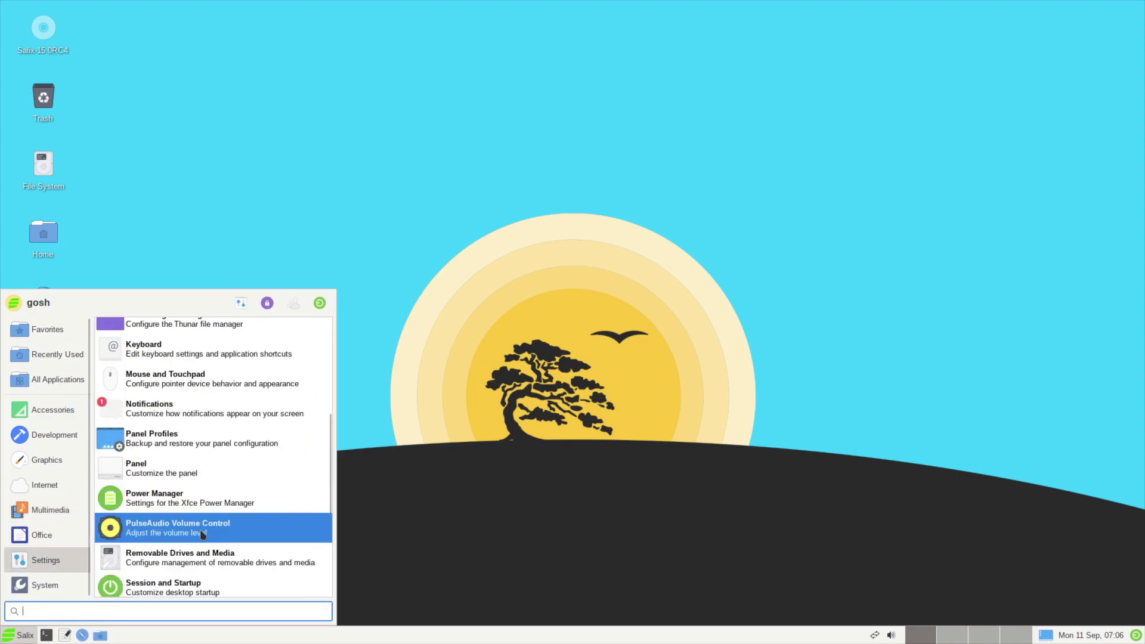
click(50, 581)
scroll(233, 566, down, 5)
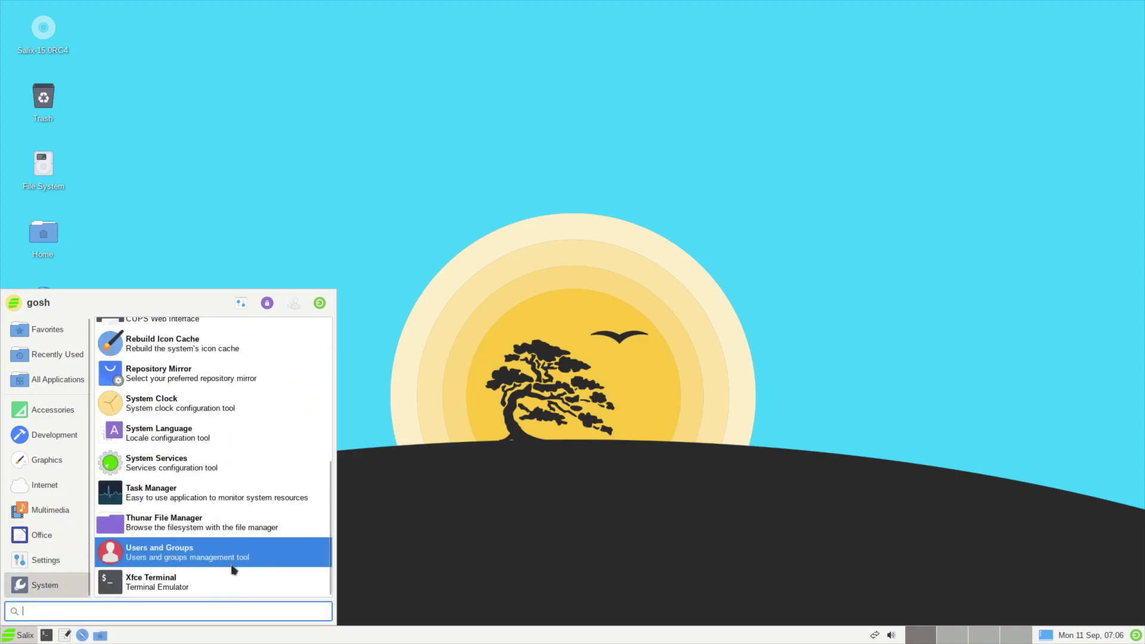
click(192, 382)
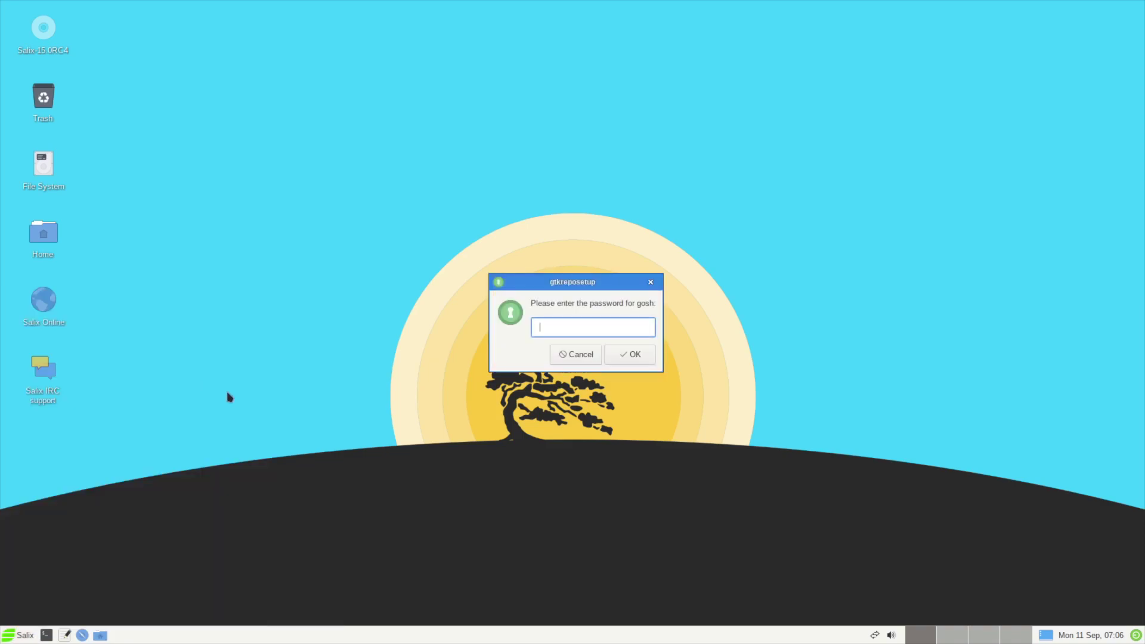
text(********)
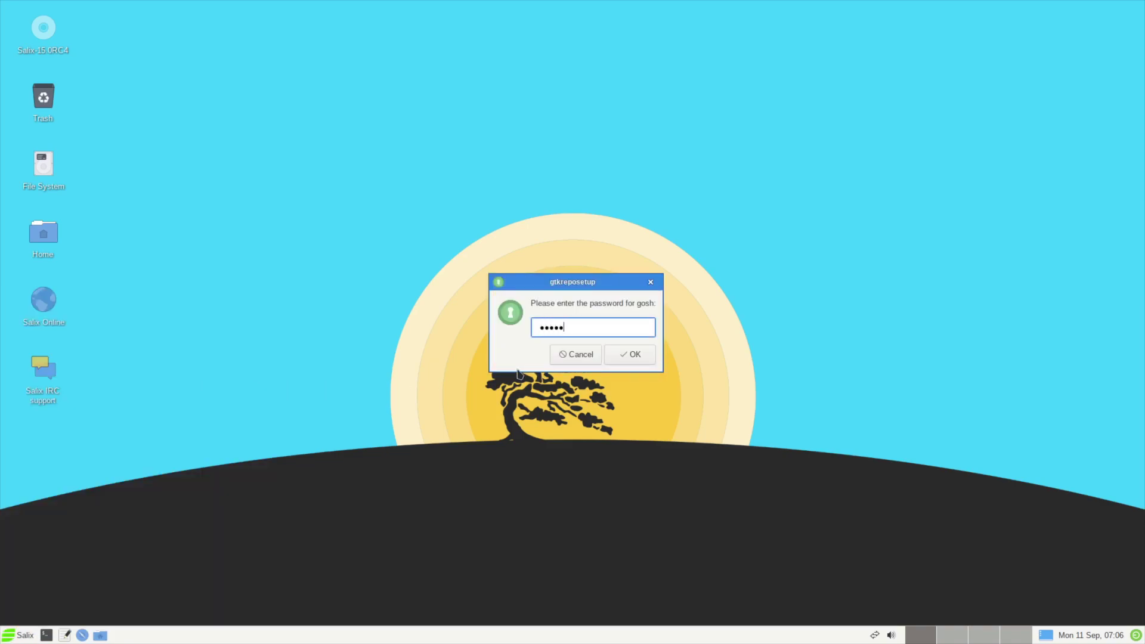
key(Return)
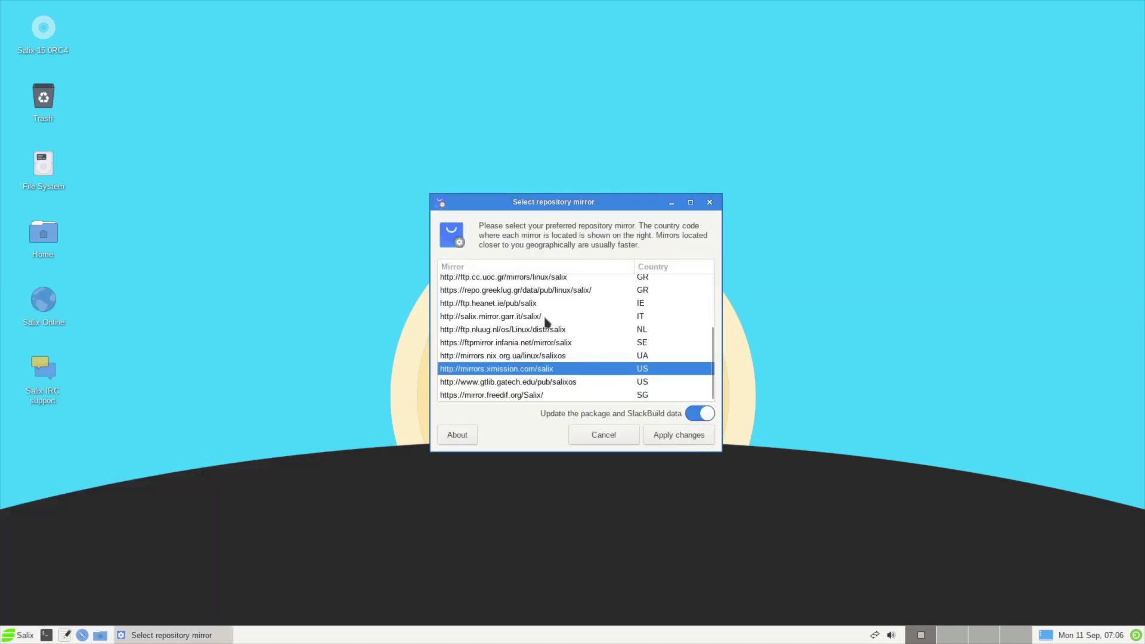
Step: Scroll through the mirror list, leaving mirrors.xmission.com (US) selected, and cancel without changes
scroll(523, 332, up, 5)
scroll(522, 332, down, 5)
scroll(523, 332, up, 5)
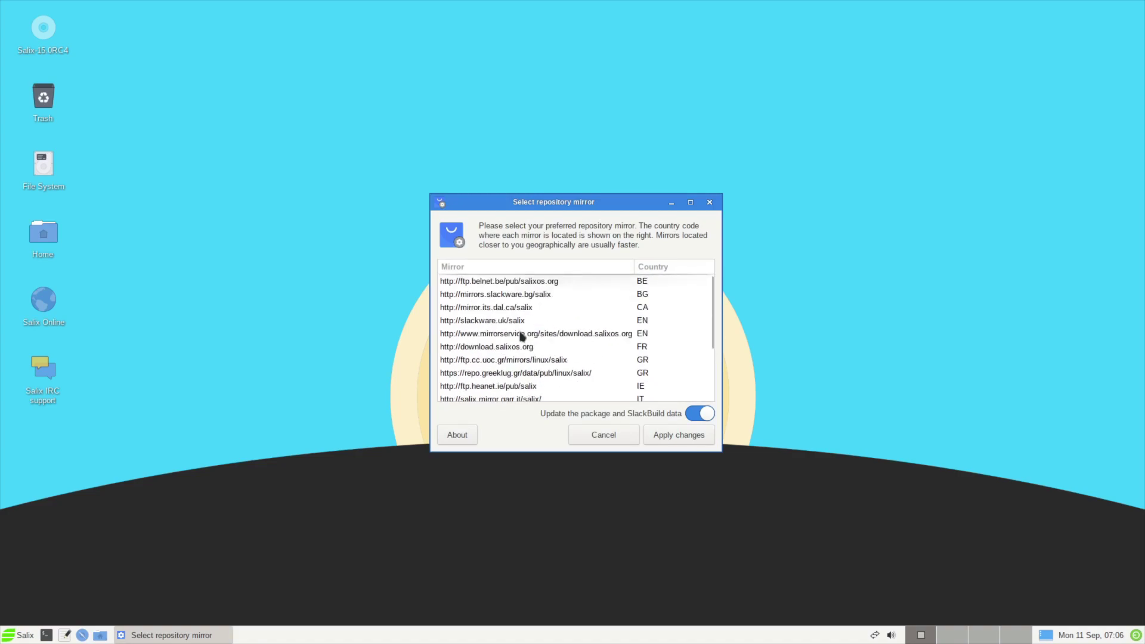
click(590, 434)
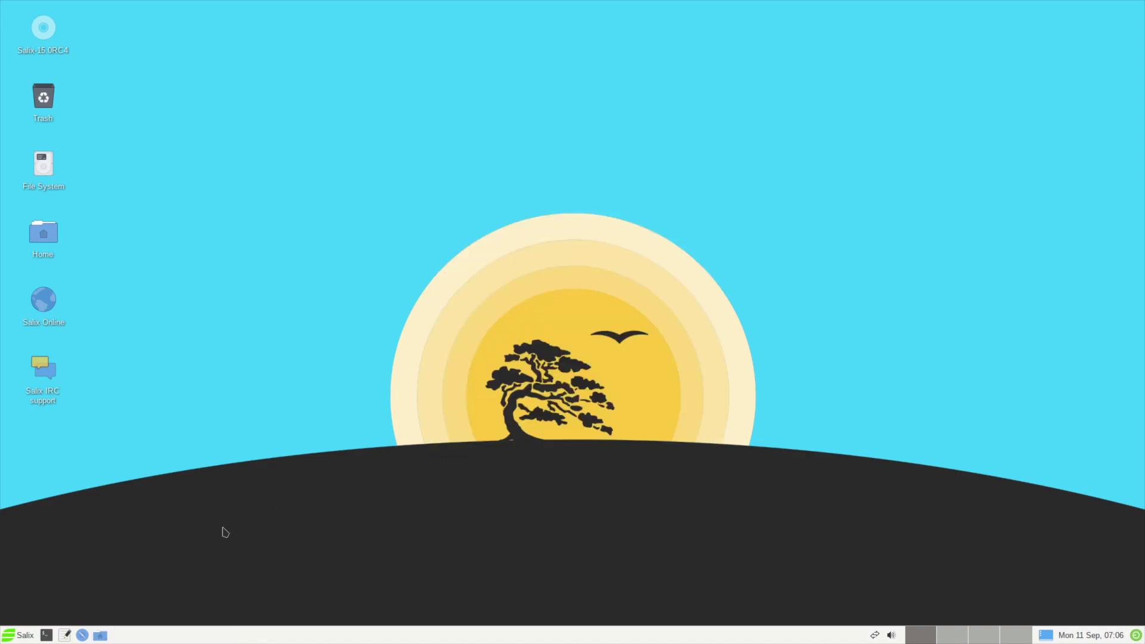
Step: Browse the Multimedia, Office, Internet, Settings, Development and Accessories lists in the Salix menu, then dismiss it
click(23, 634)
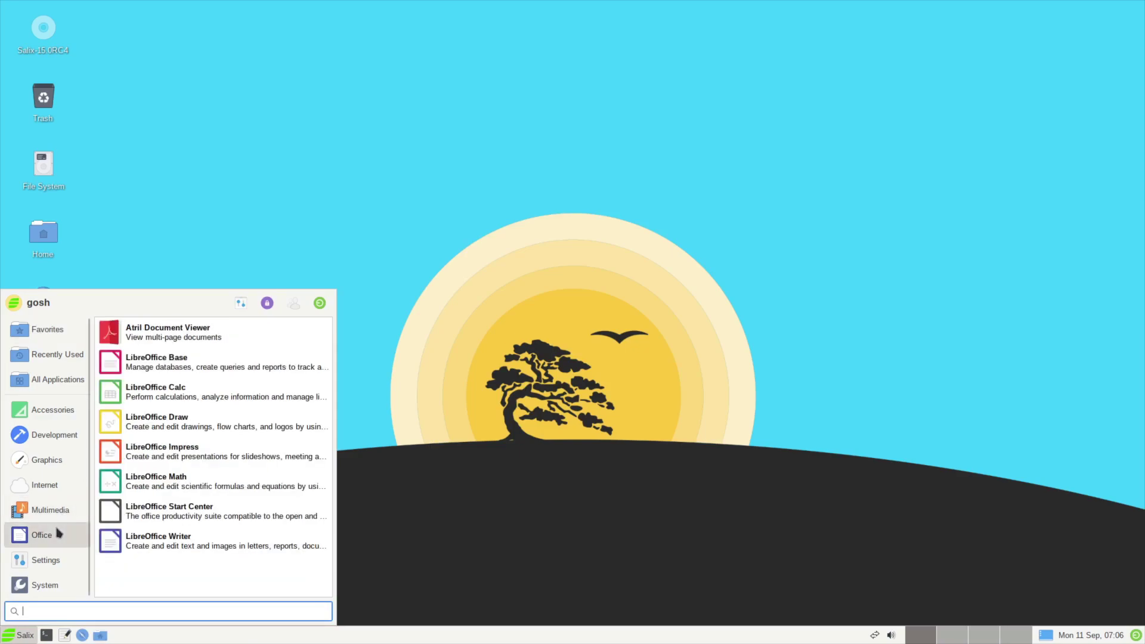
mouse_move(55, 490)
mouse_move(33, 553)
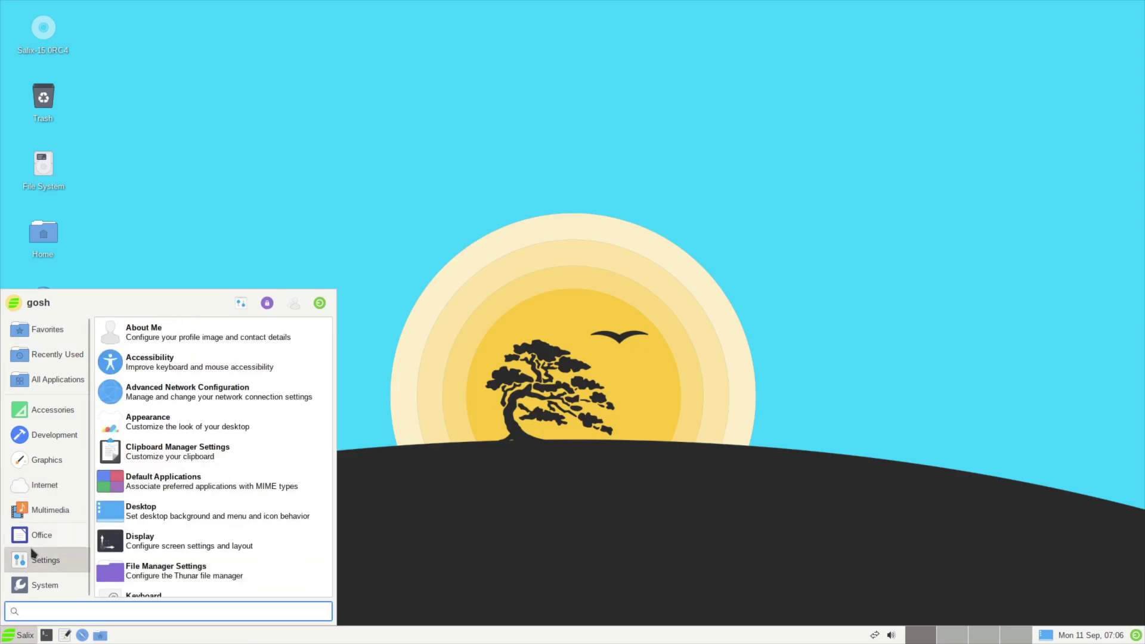
mouse_move(58, 514)
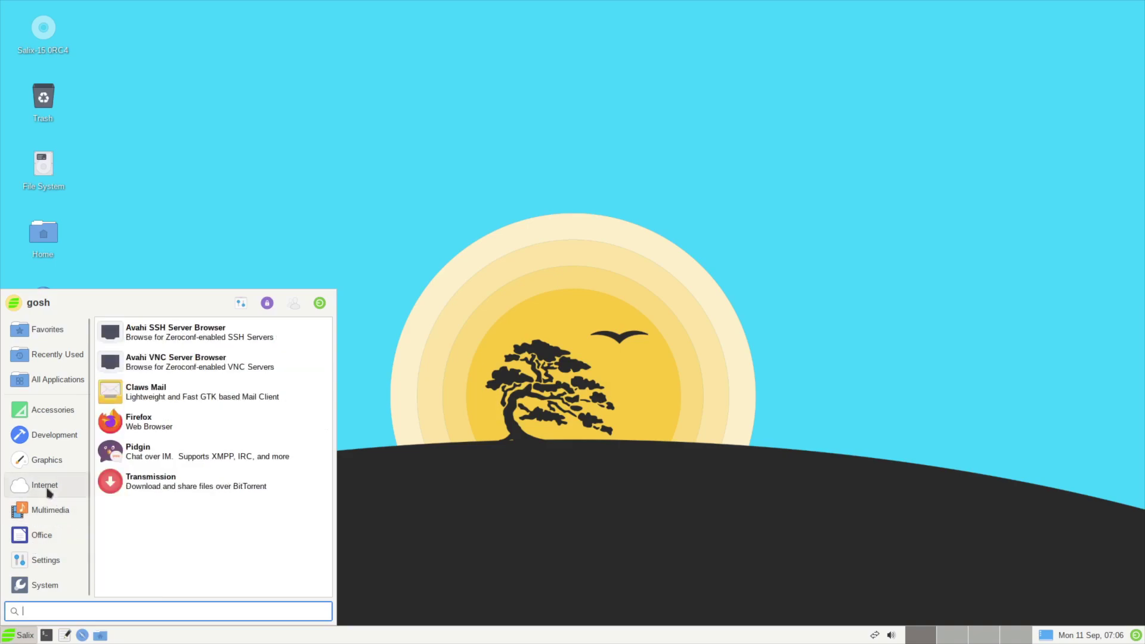
mouse_move(51, 444)
scroll(163, 503, down, 1)
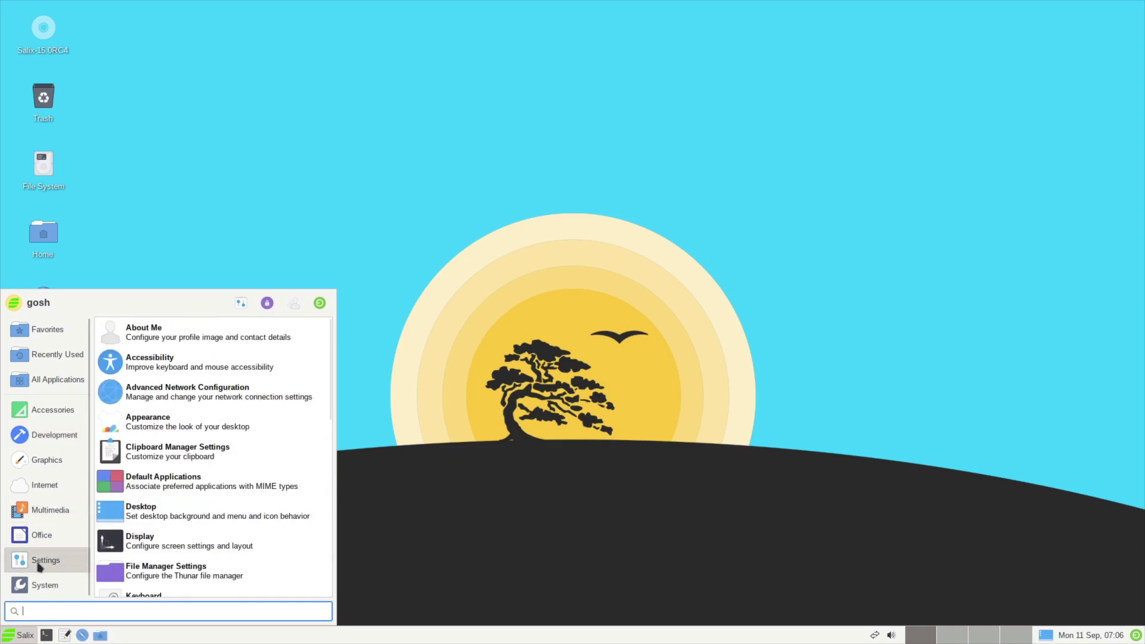
scroll(175, 564, down, 10)
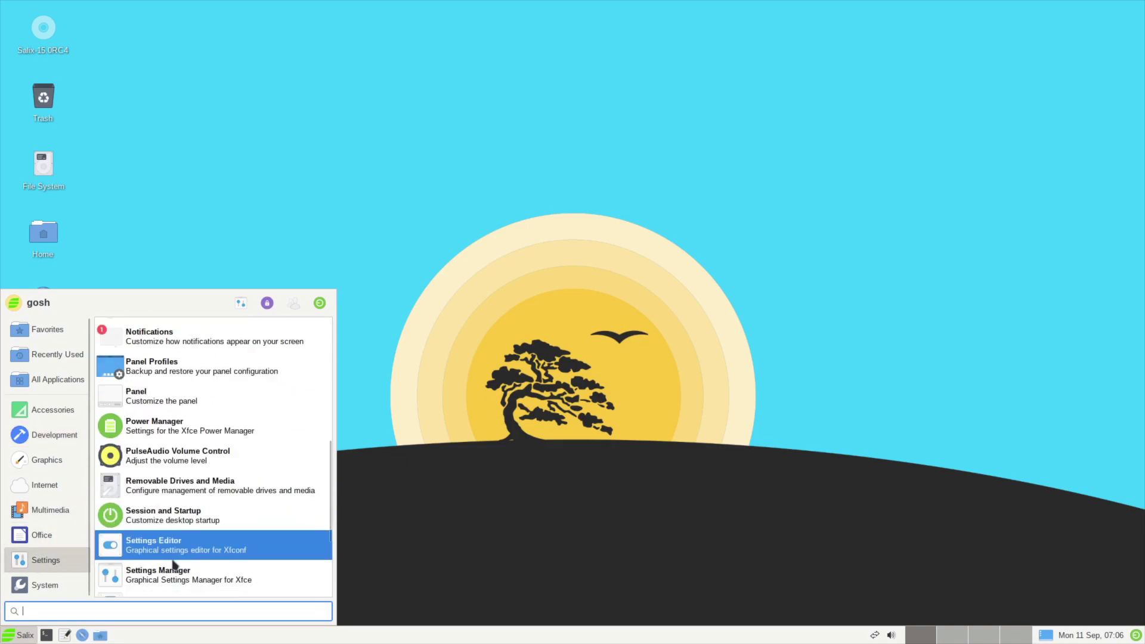
scroll(173, 561, down, 5)
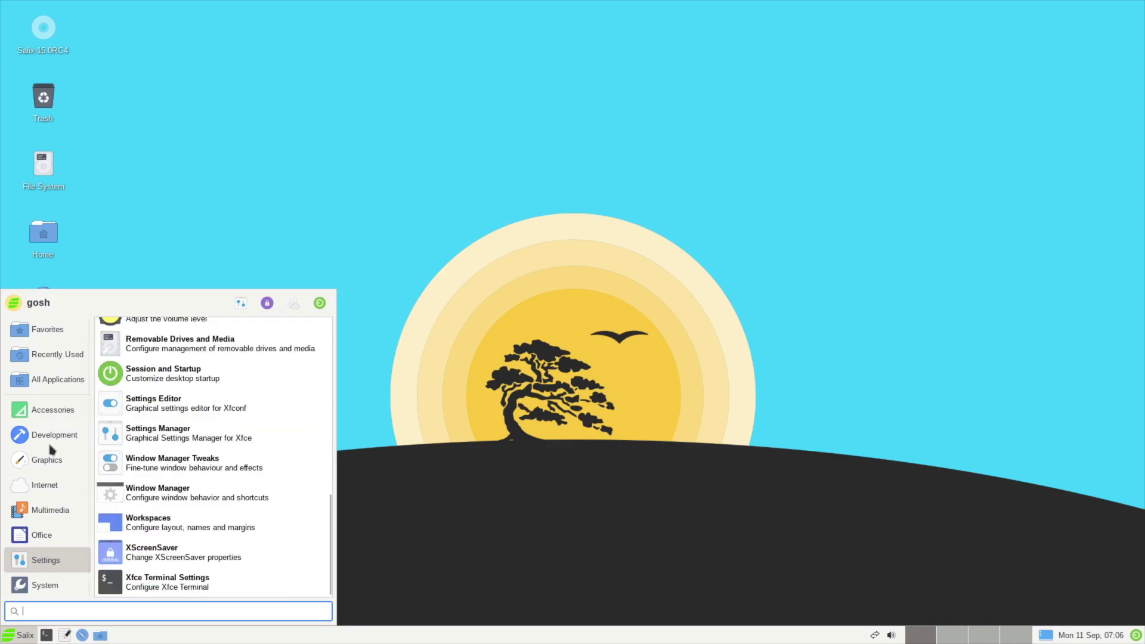
mouse_move(48, 410)
scroll(197, 446, down, 3)
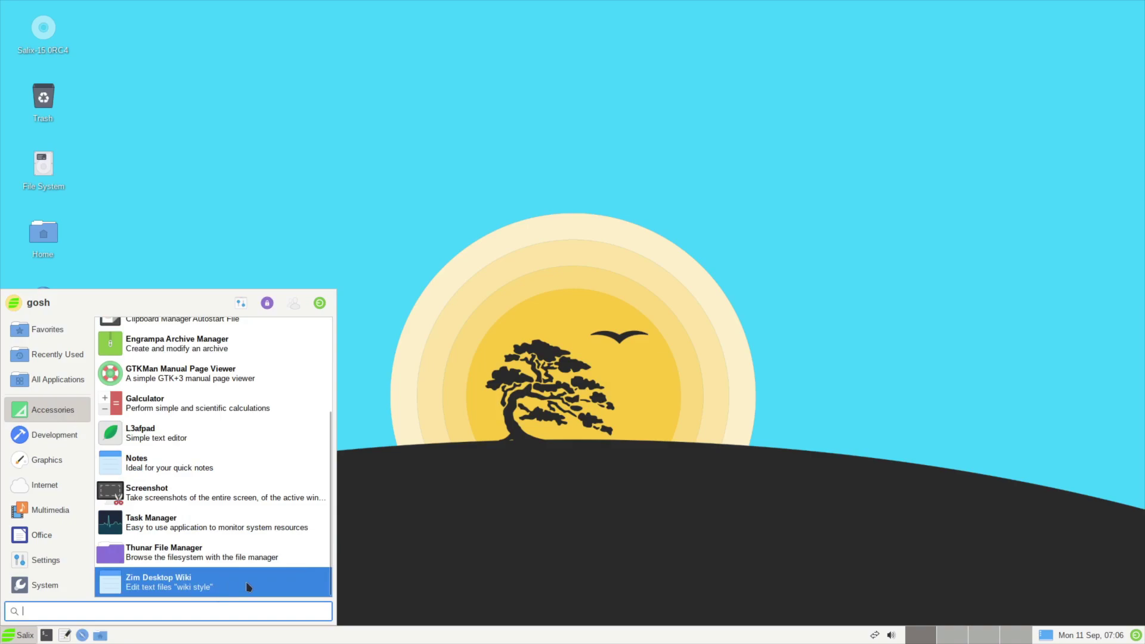
click(425, 537)
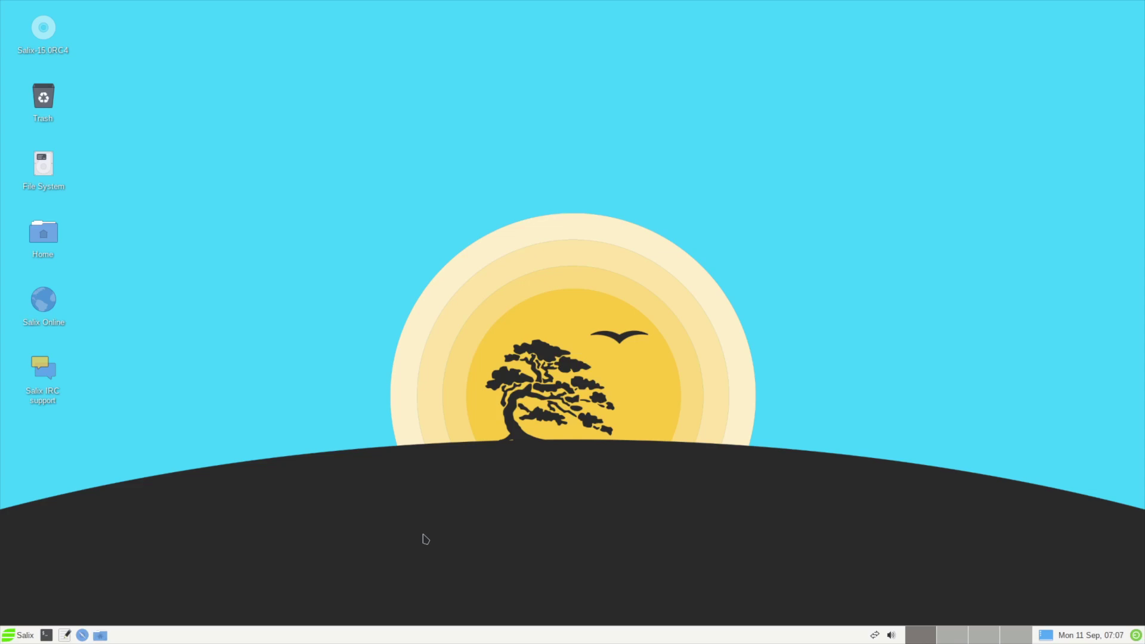
Step: In Desktop Settings, preview the grey-green, blue and penguins wallpapers, then settle on the red Salix background
right_click(421, 432)
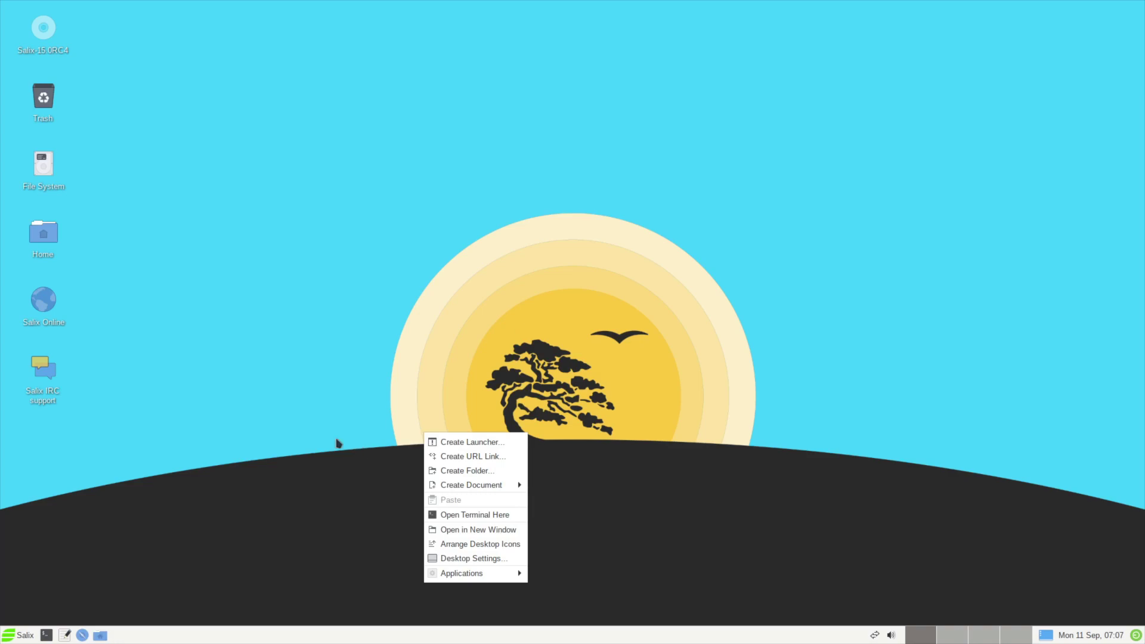
right_click(281, 415)
click(391, 542)
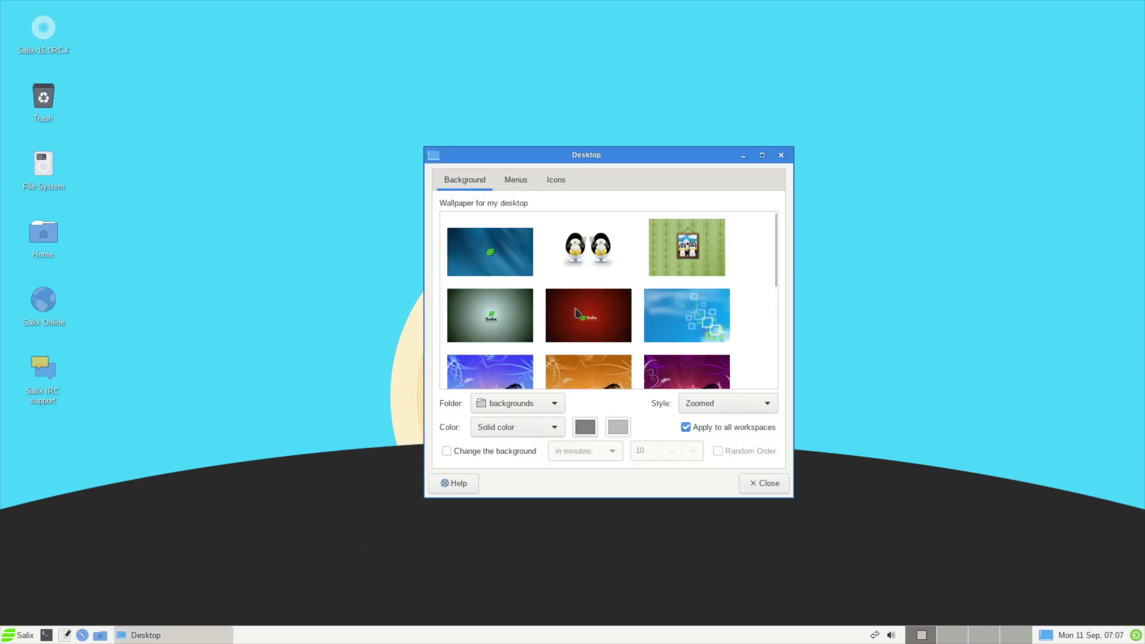
click(502, 304)
click(504, 254)
click(597, 328)
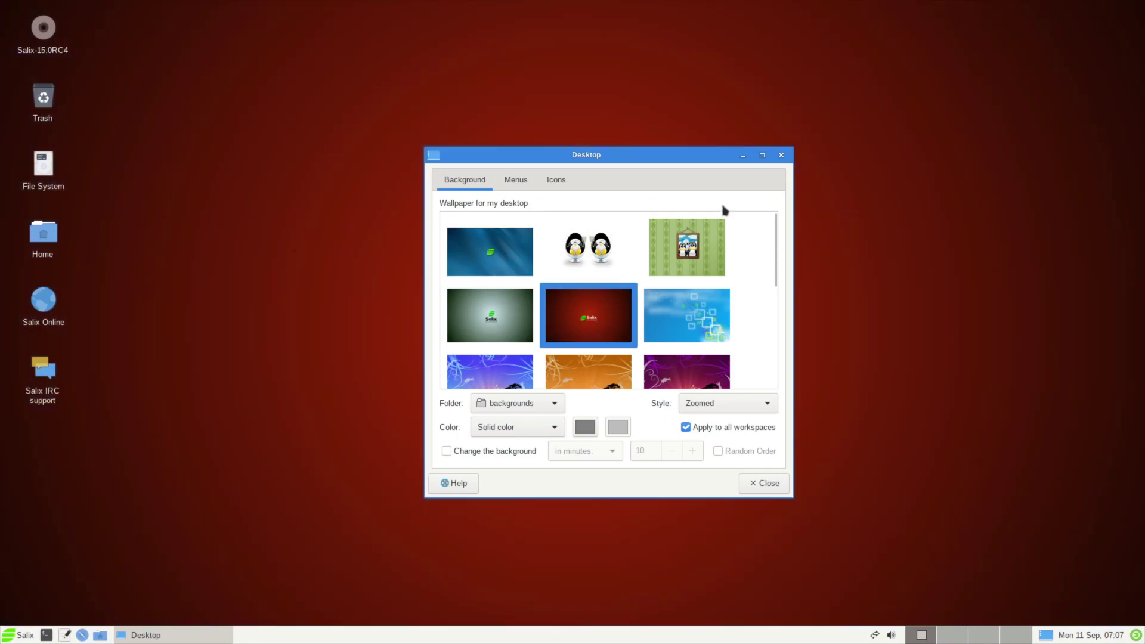
click(627, 237)
click(595, 305)
Step: Close Desktop Settings and bring up the Xfce log-out dialog from the Salix menu
click(780, 155)
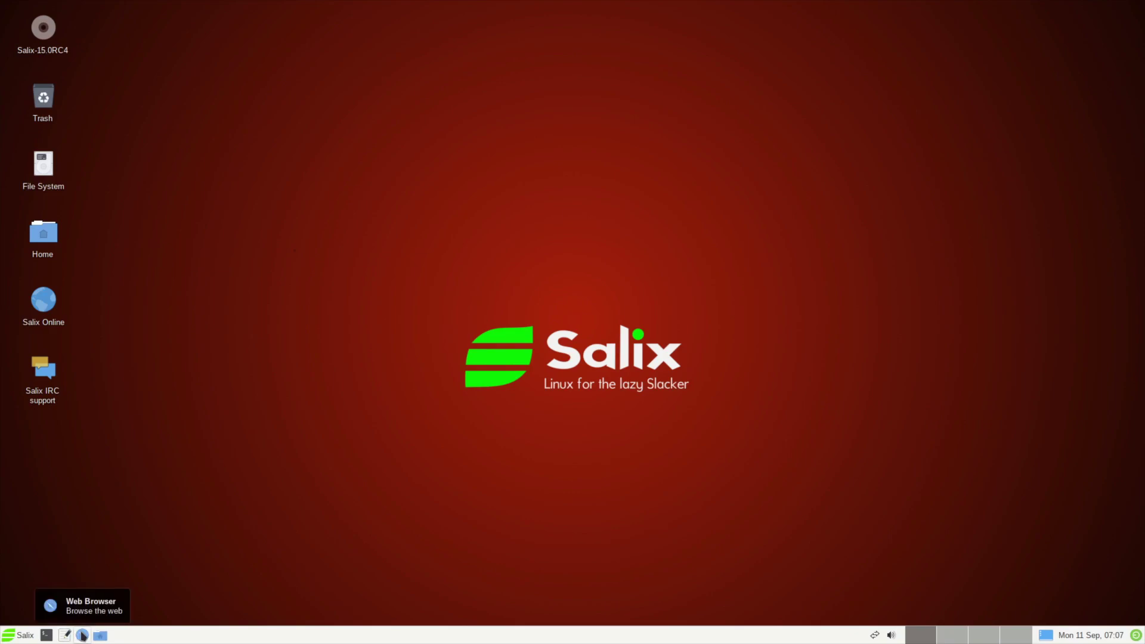
click(12, 638)
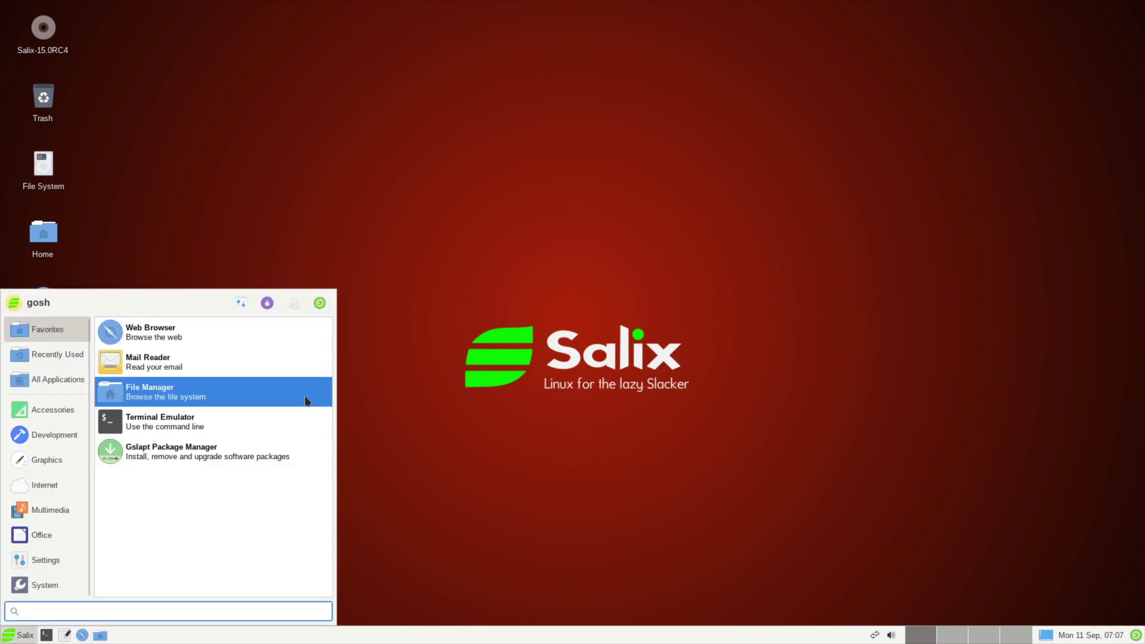
click(319, 304)
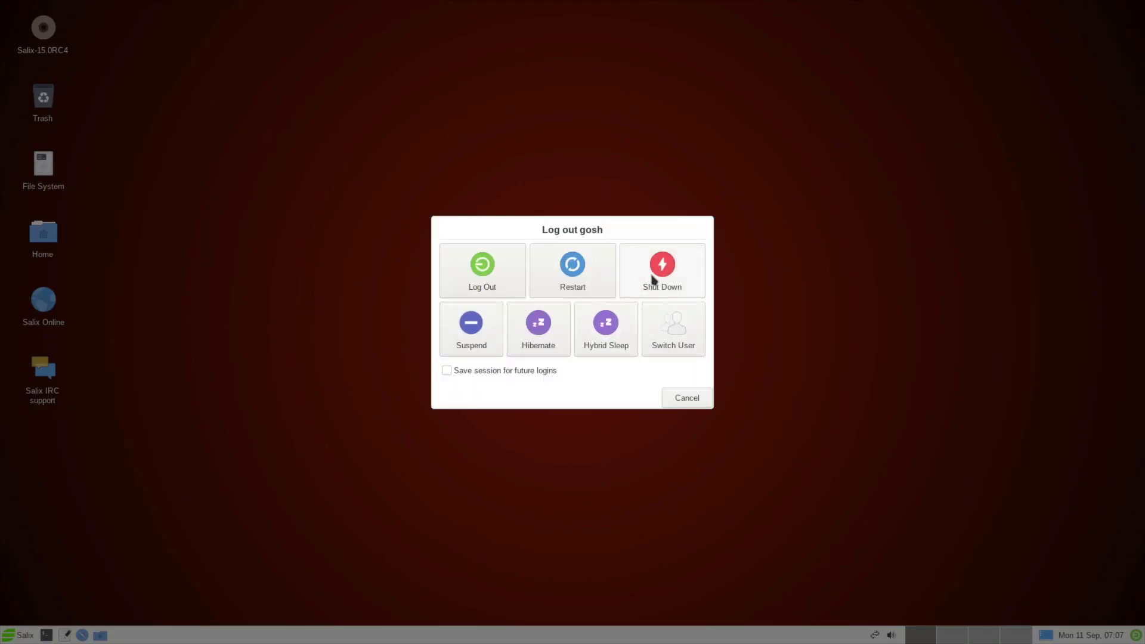